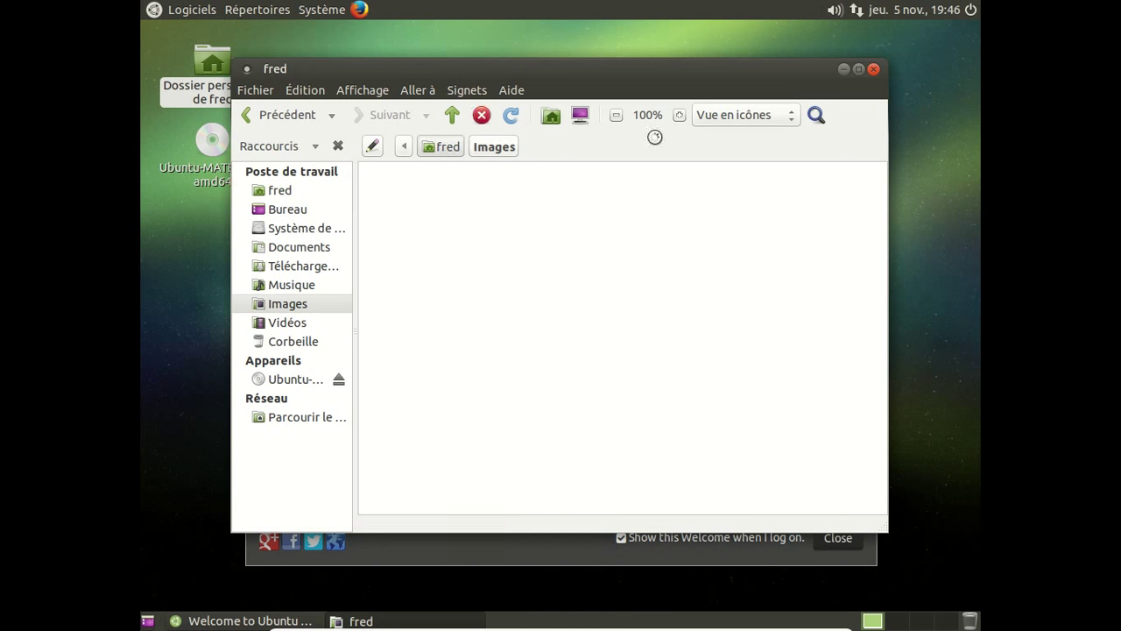
Step: Return from the Images folder to the home folder and close the file manager
click(516, 92)
click(549, 134)
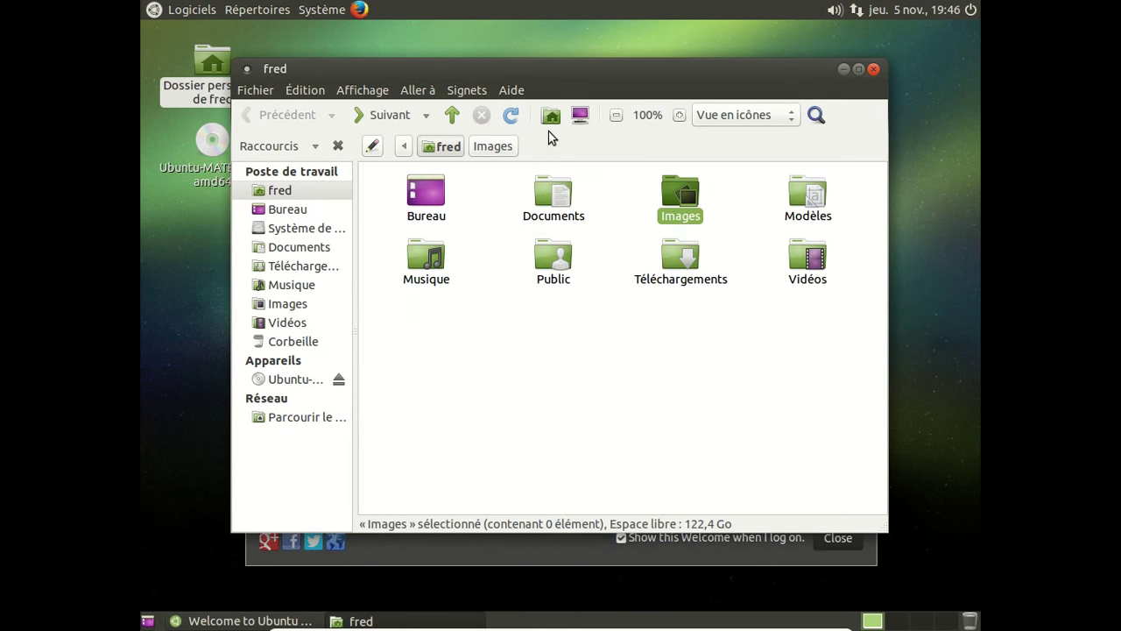
click(739, 174)
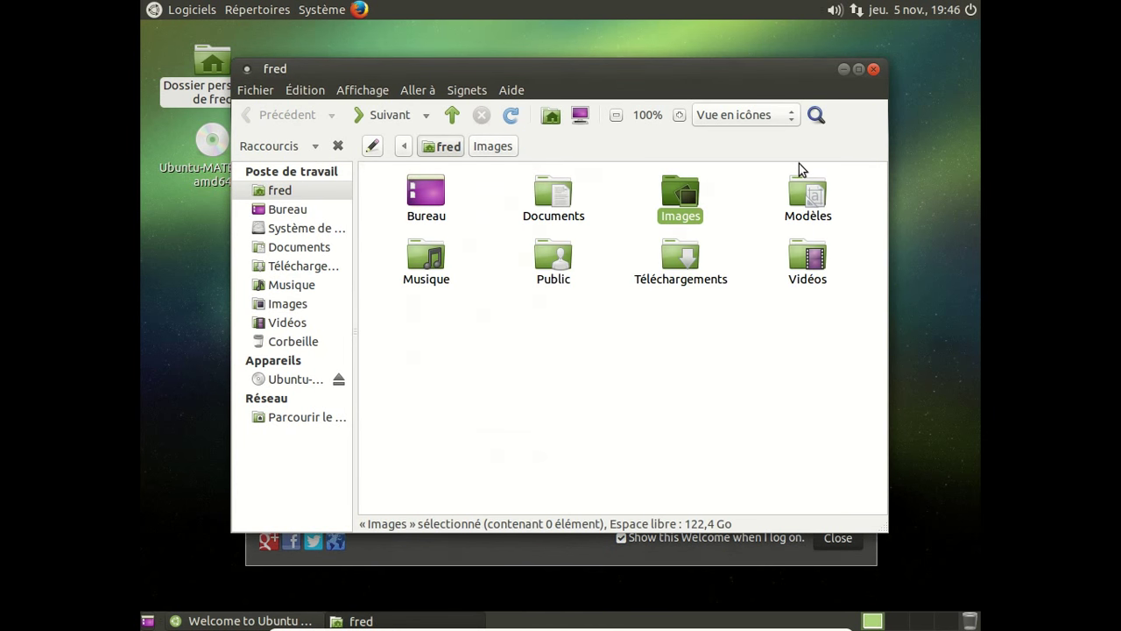
click(873, 68)
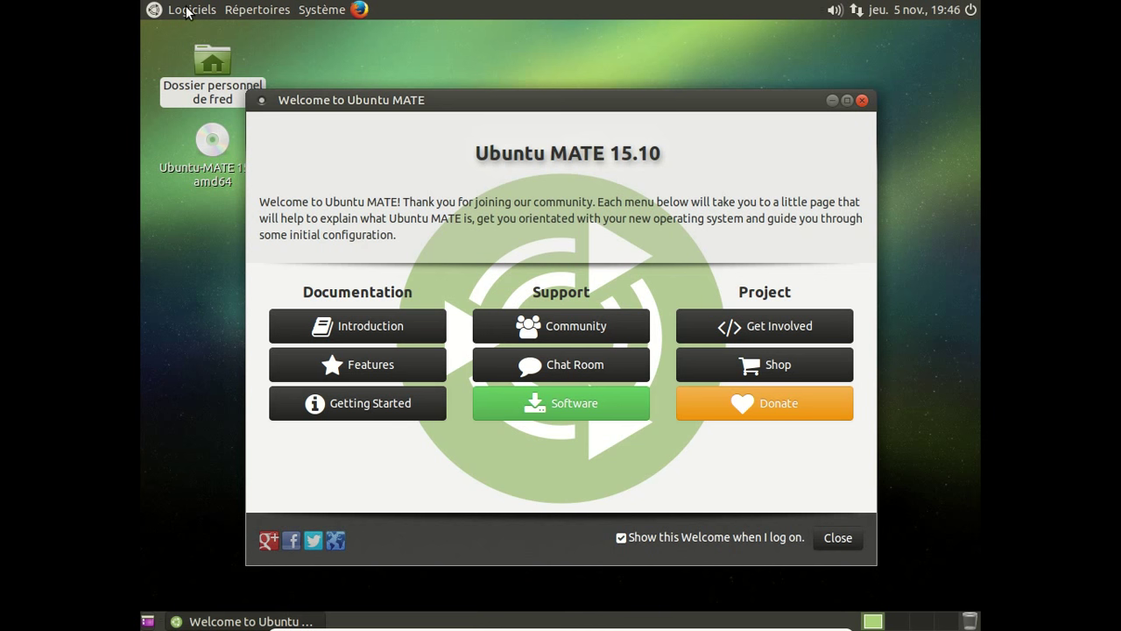
Step: Open Moniteur système MATE, review its system, process, resource and file system information, and close it
click(191, 10)
mouse_move(228, 137)
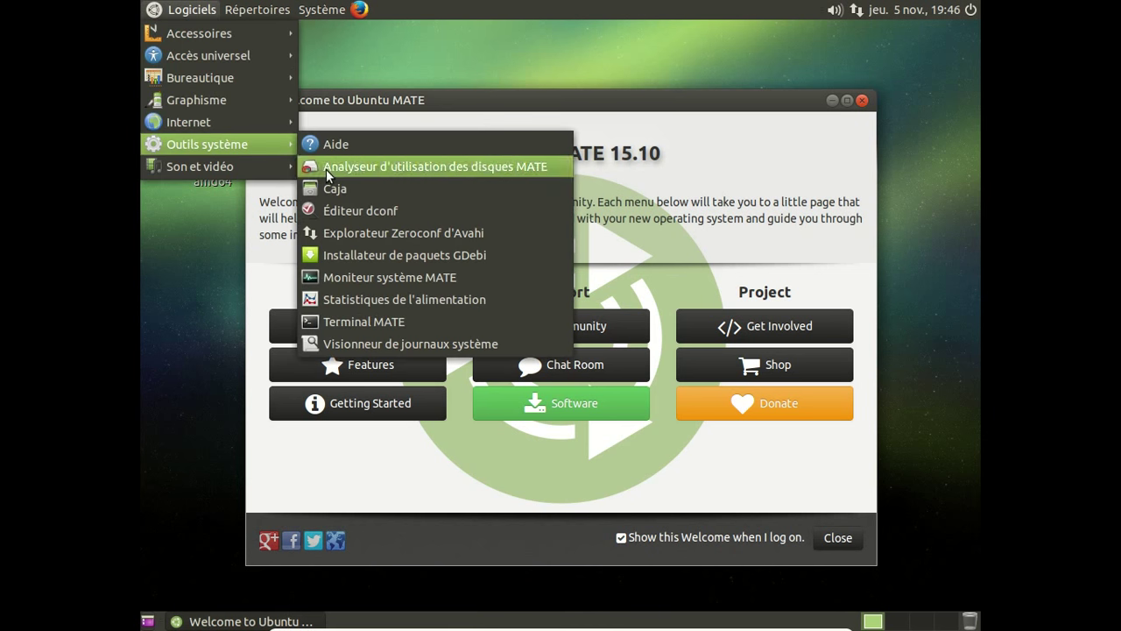
click(357, 279)
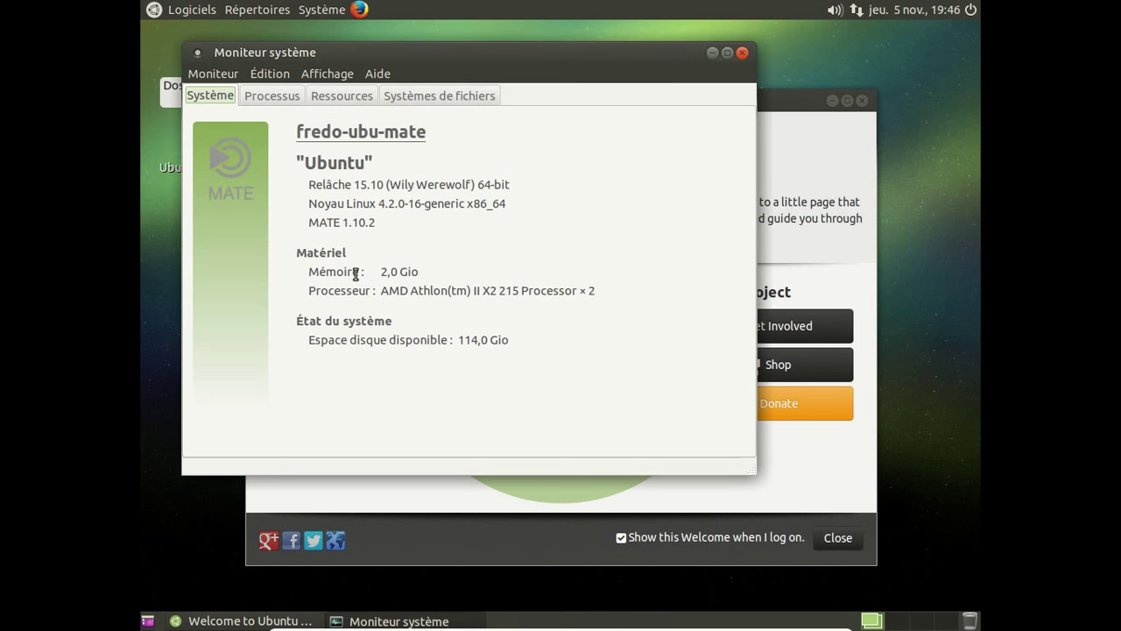
click(272, 98)
click(356, 99)
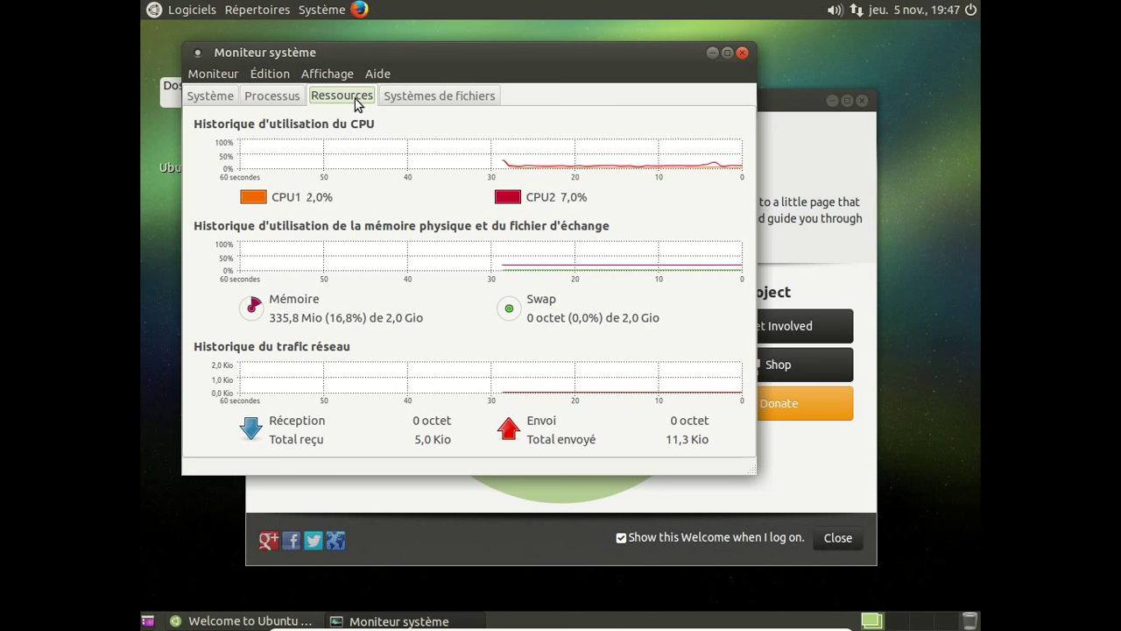
click(459, 99)
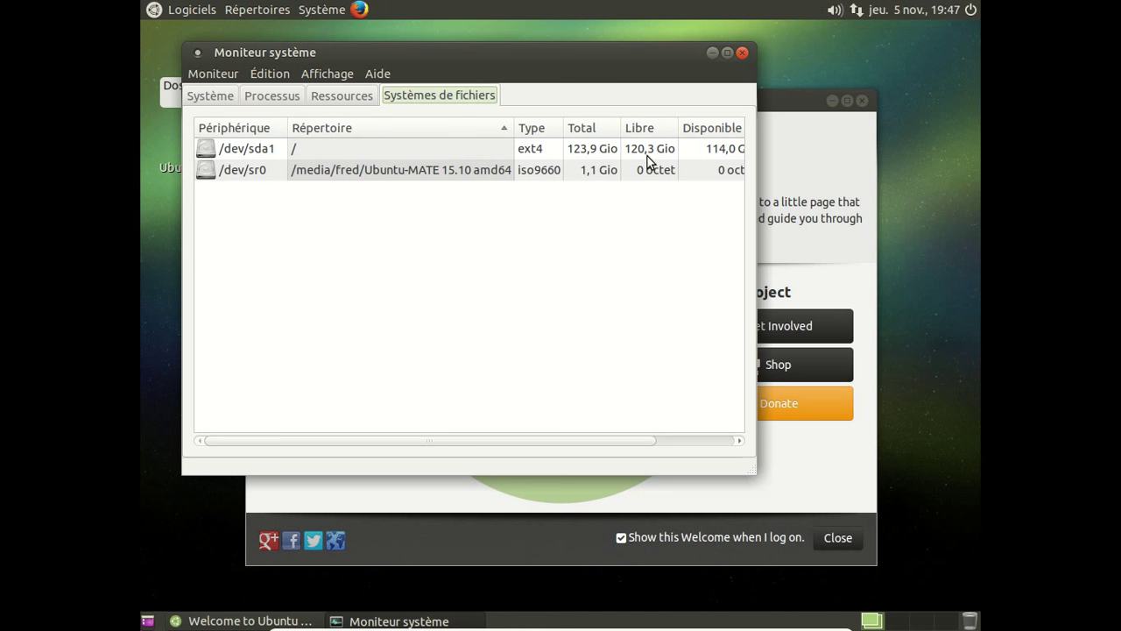
click(742, 53)
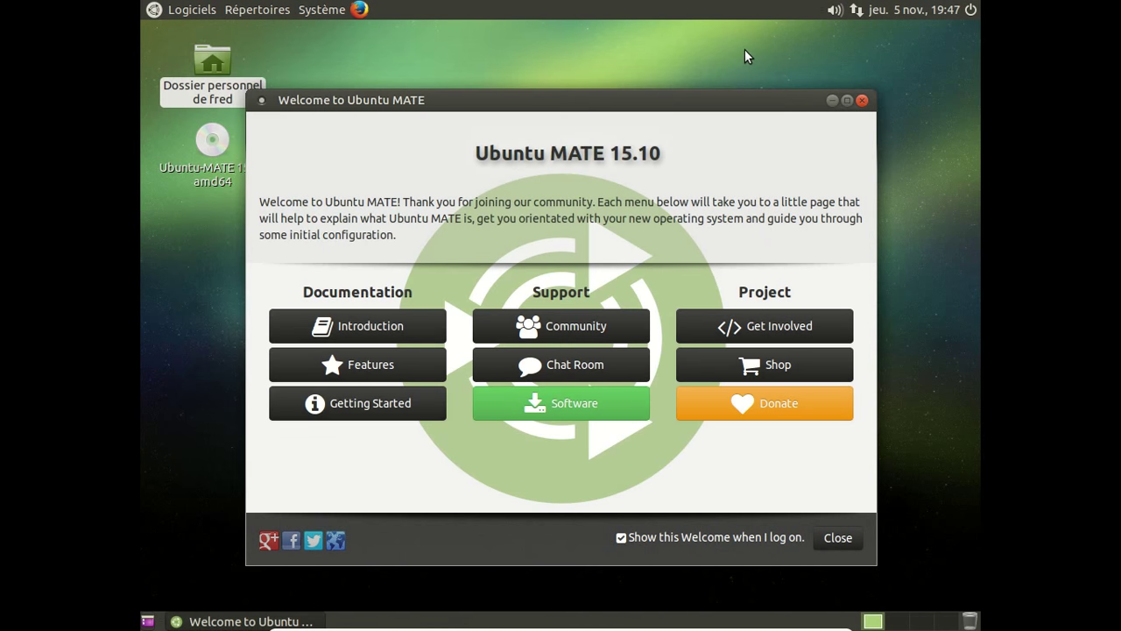
Step: Read through the Introduction page of the welcome guide and return to its home page
click(338, 336)
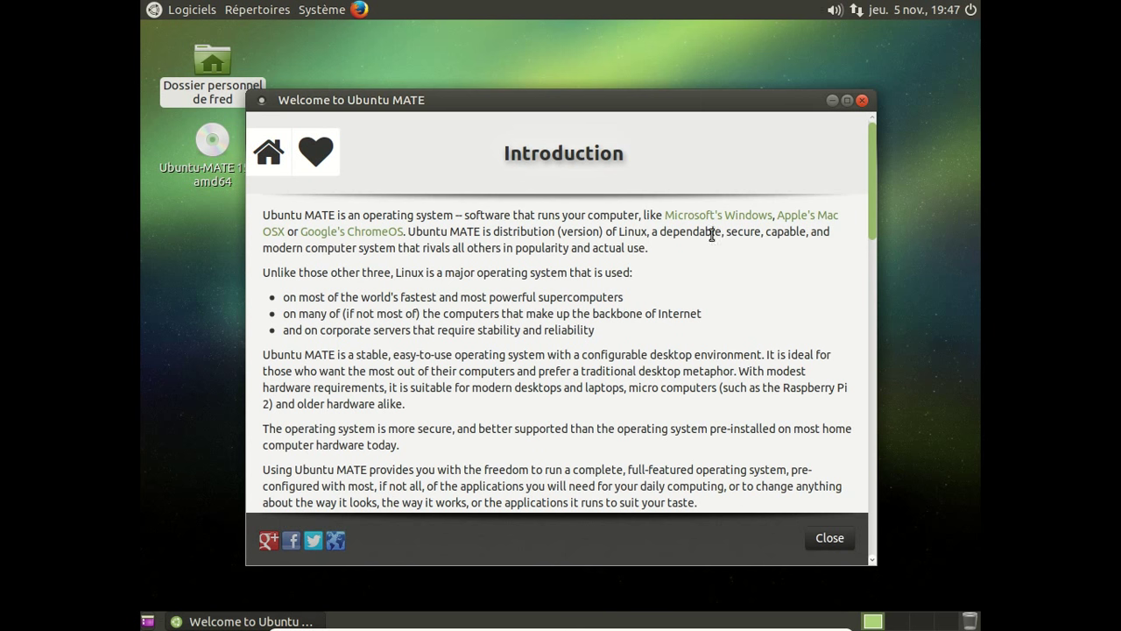
drag(872, 166, 869, 410)
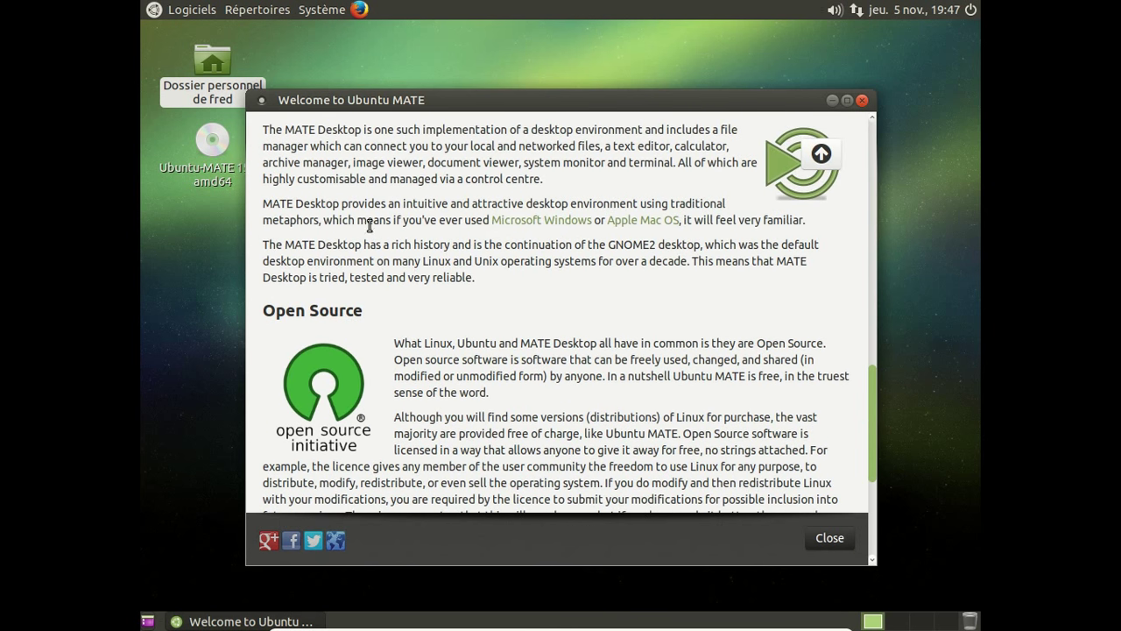
scroll(583, 326, up, 2)
click(822, 157)
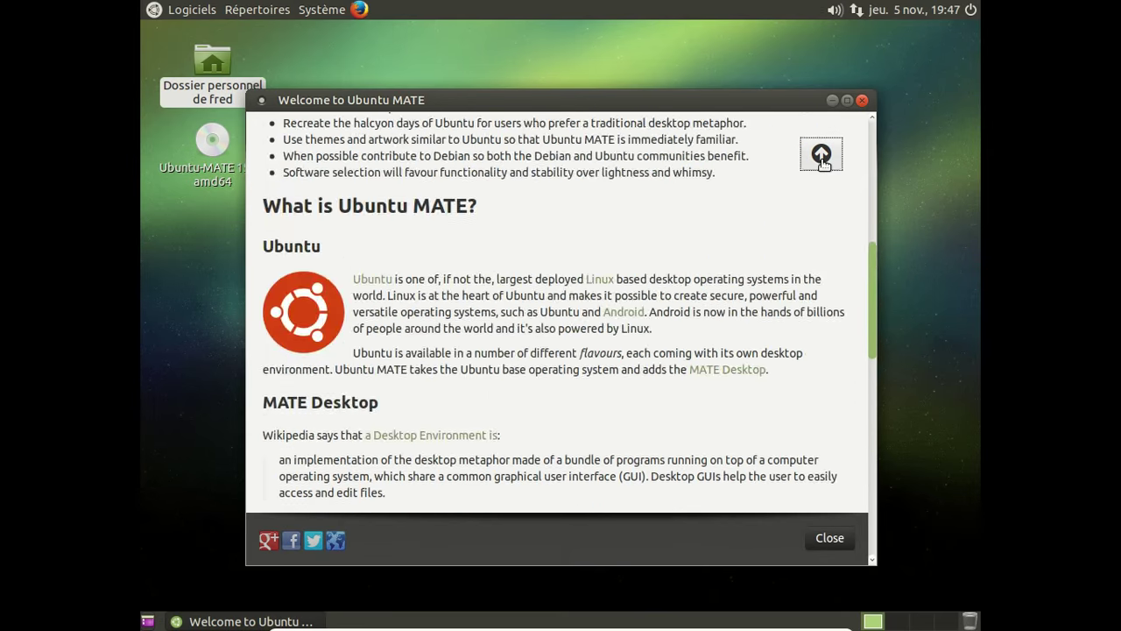
click(271, 153)
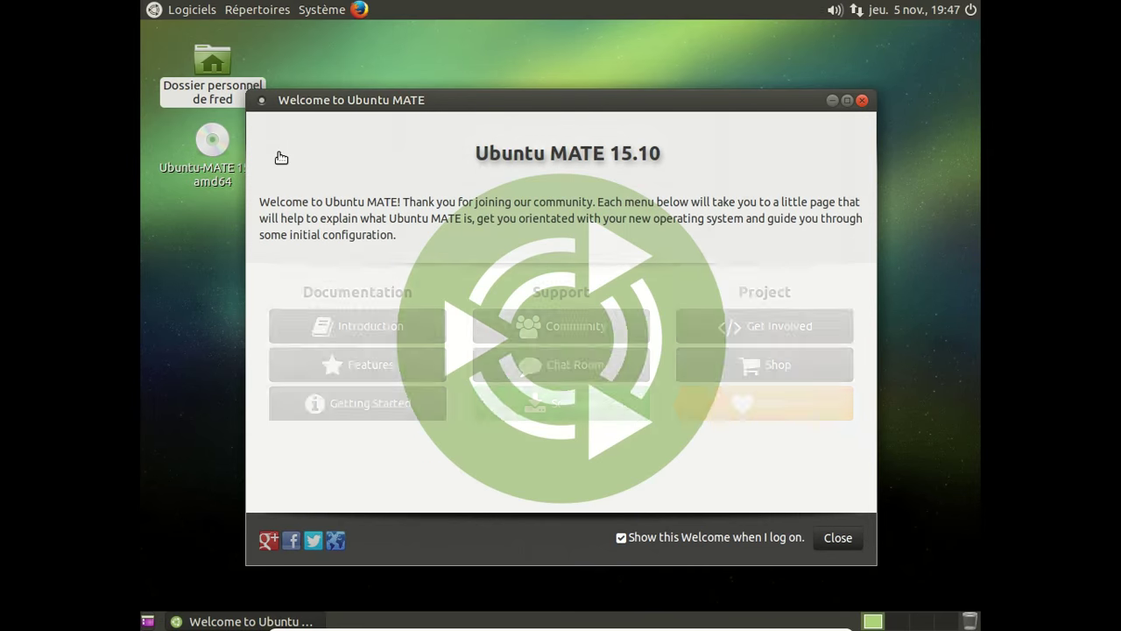
Step: Look over the Features page down to Mobile Integration and return to the welcome guide's home page
click(349, 366)
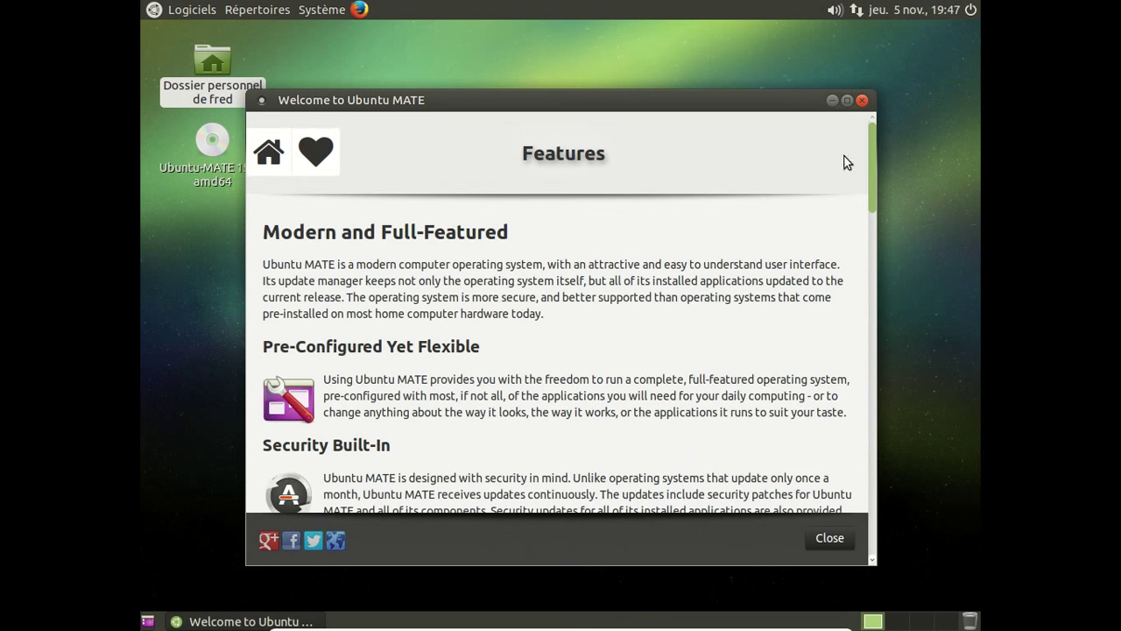
drag(874, 140, 828, 487)
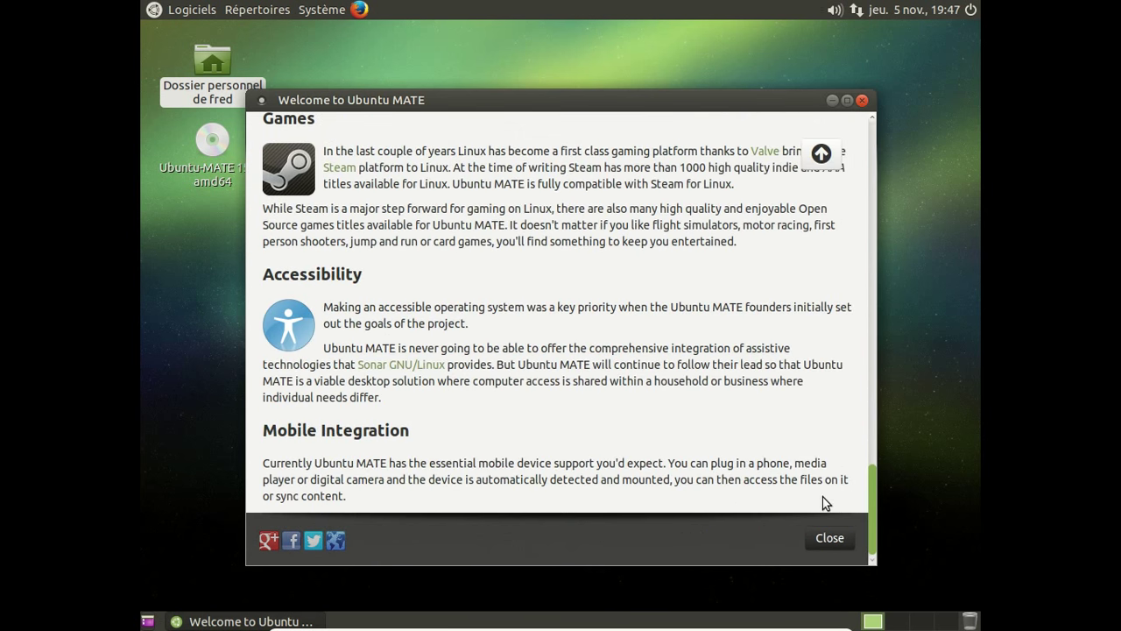
click(822, 153)
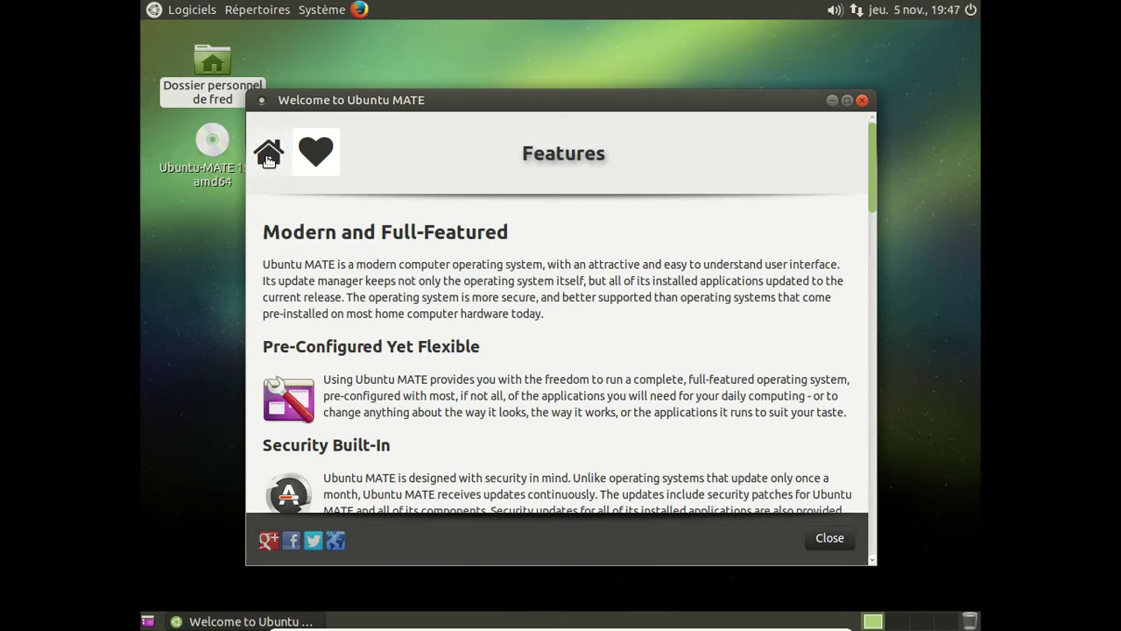
click(268, 156)
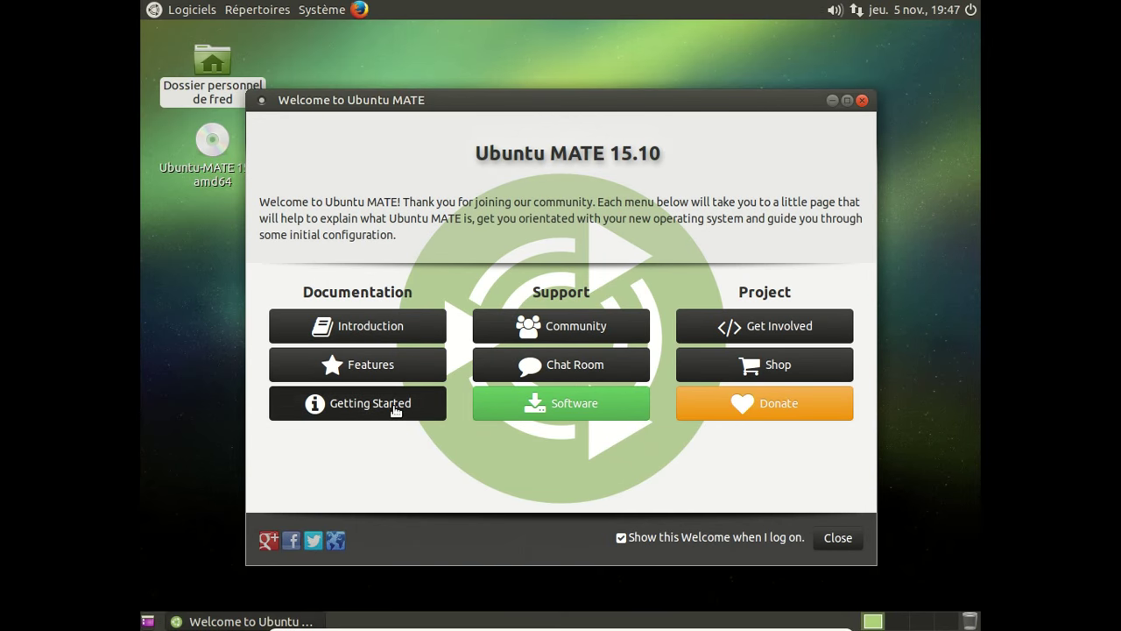
Step: Launch Language Support from the Getting Started page of the welcome guide
click(395, 411)
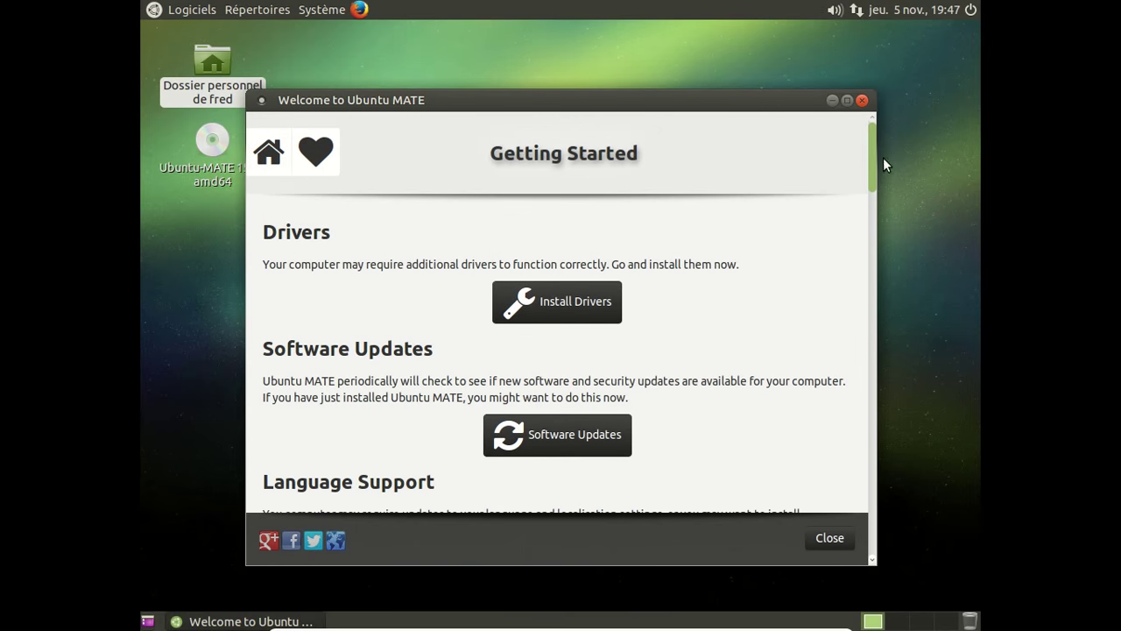
scroll(871, 175, down, 5)
scroll(865, 195, up, 5)
scroll(797, 248, down, 3)
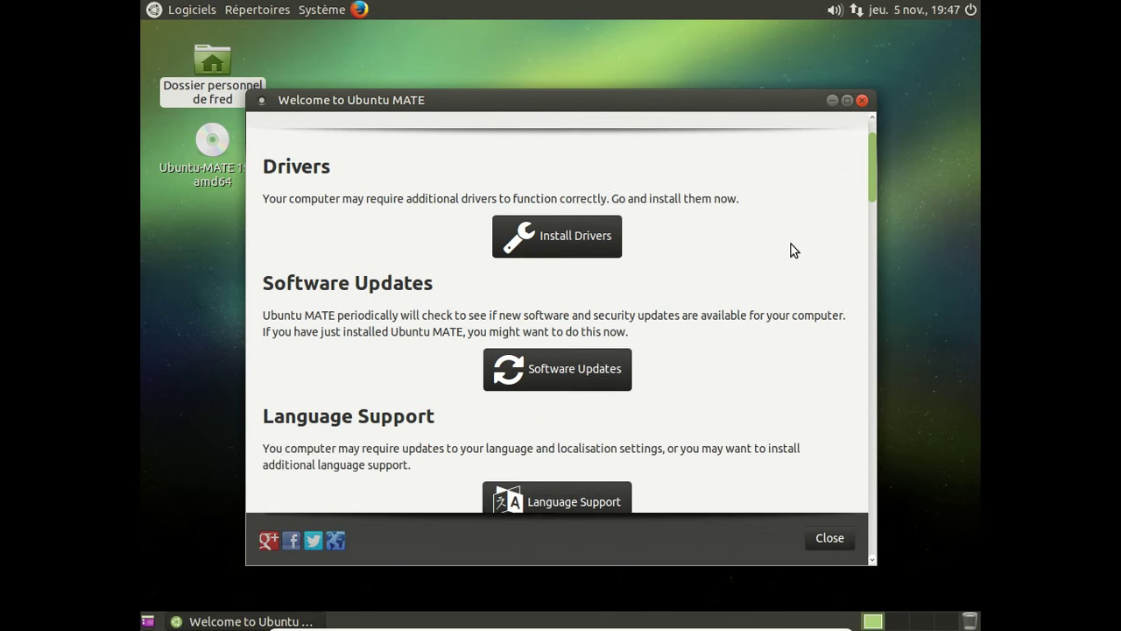
click(584, 440)
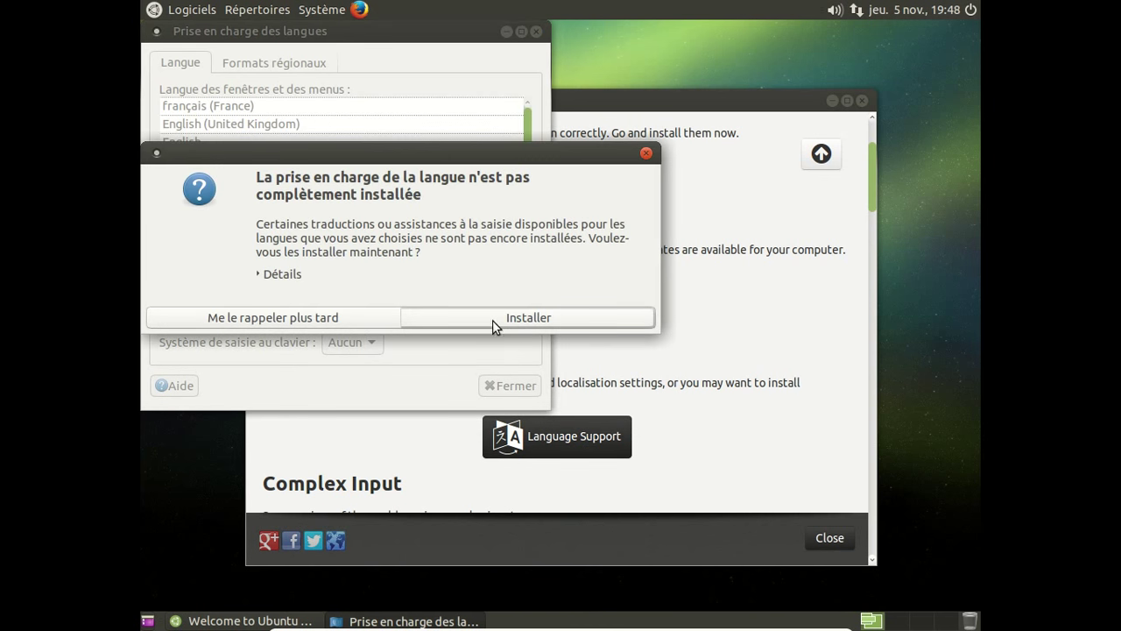
Step: Check which language packages are missing, start installing them, and authenticate with the account password
click(295, 275)
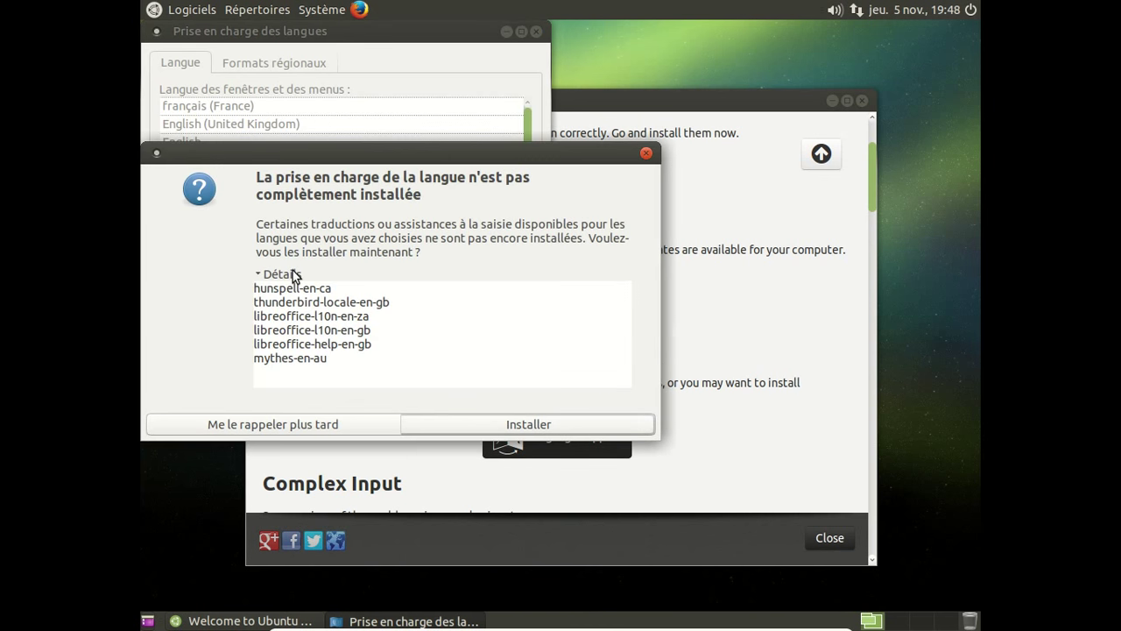
click(295, 275)
click(452, 320)
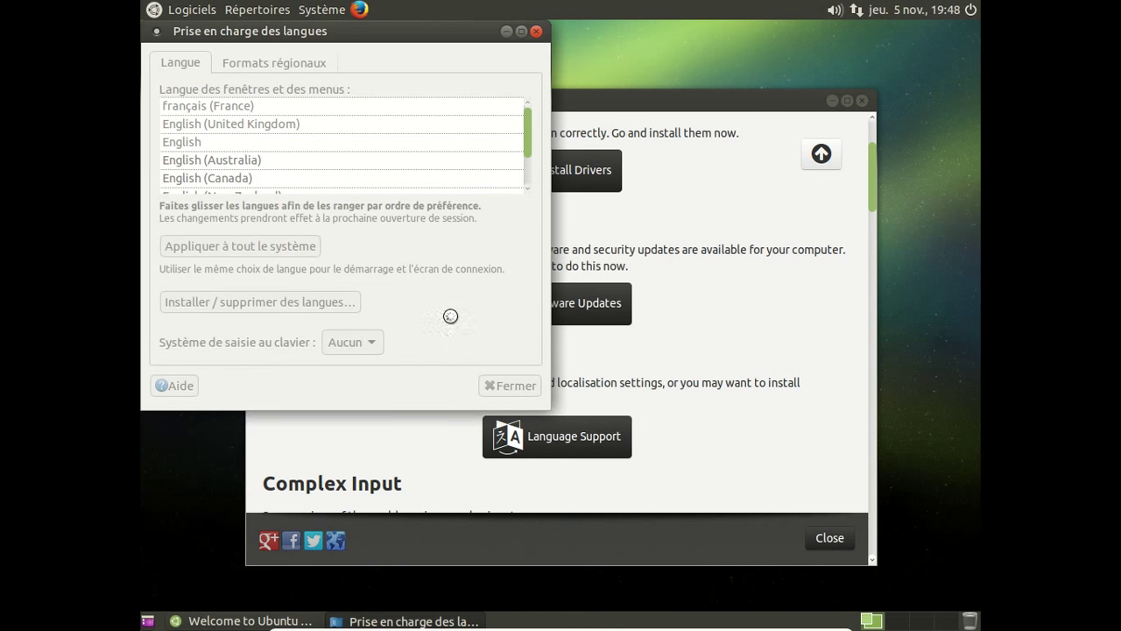
click(592, 104)
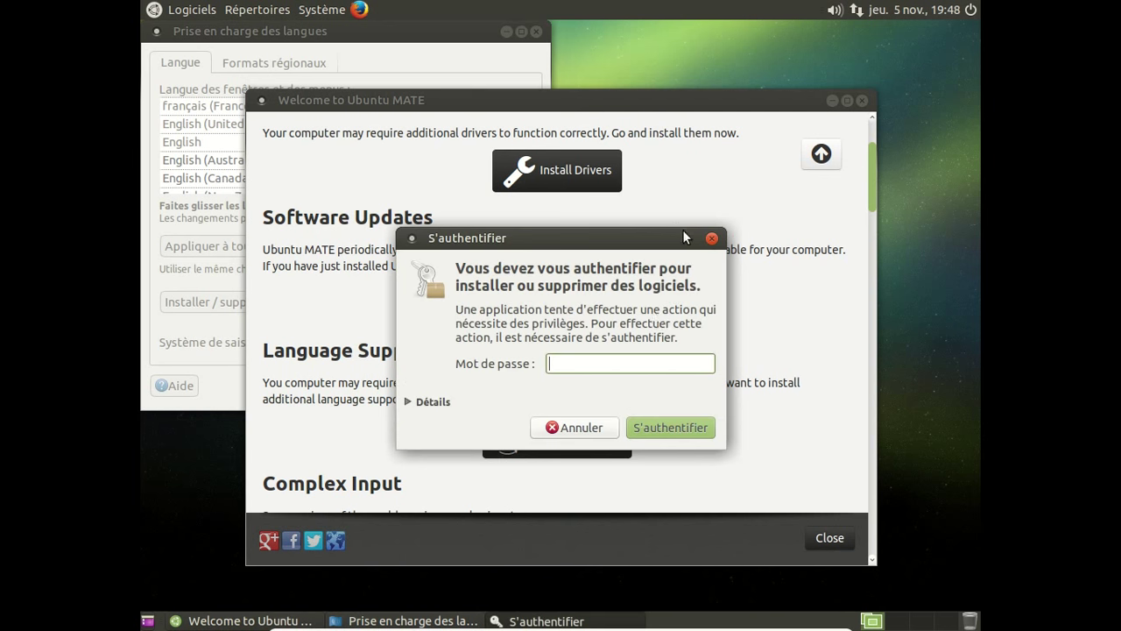
text(*******)
key(Return)
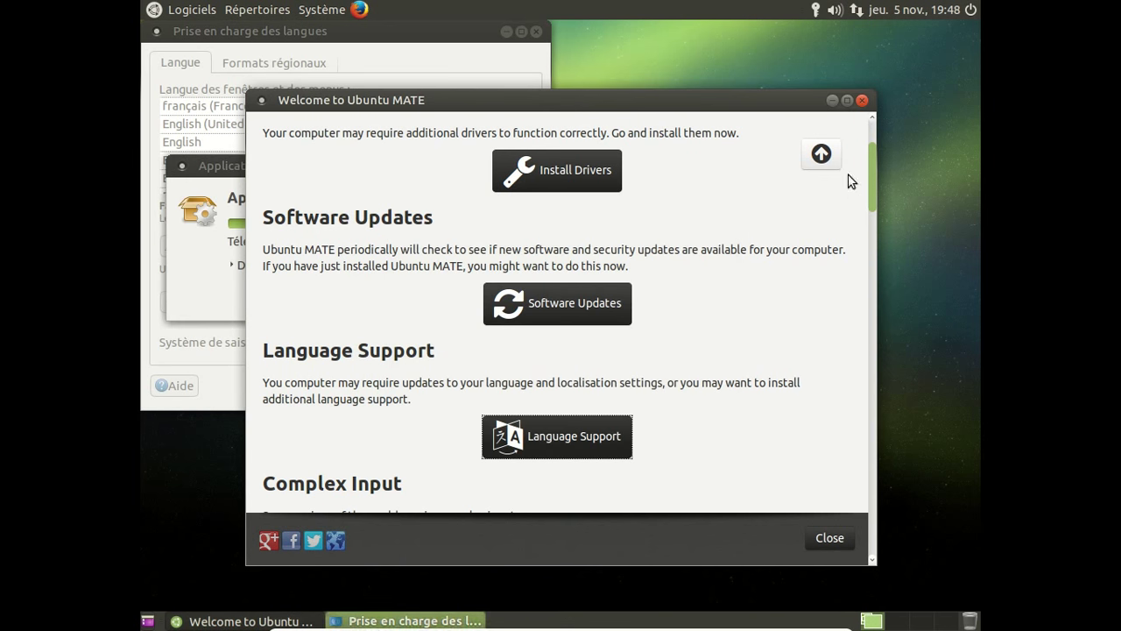
Step: Review the rest of the Getting Started page through Compiz Effects Shortcuts and return to its beginning
drag(869, 161, 868, 215)
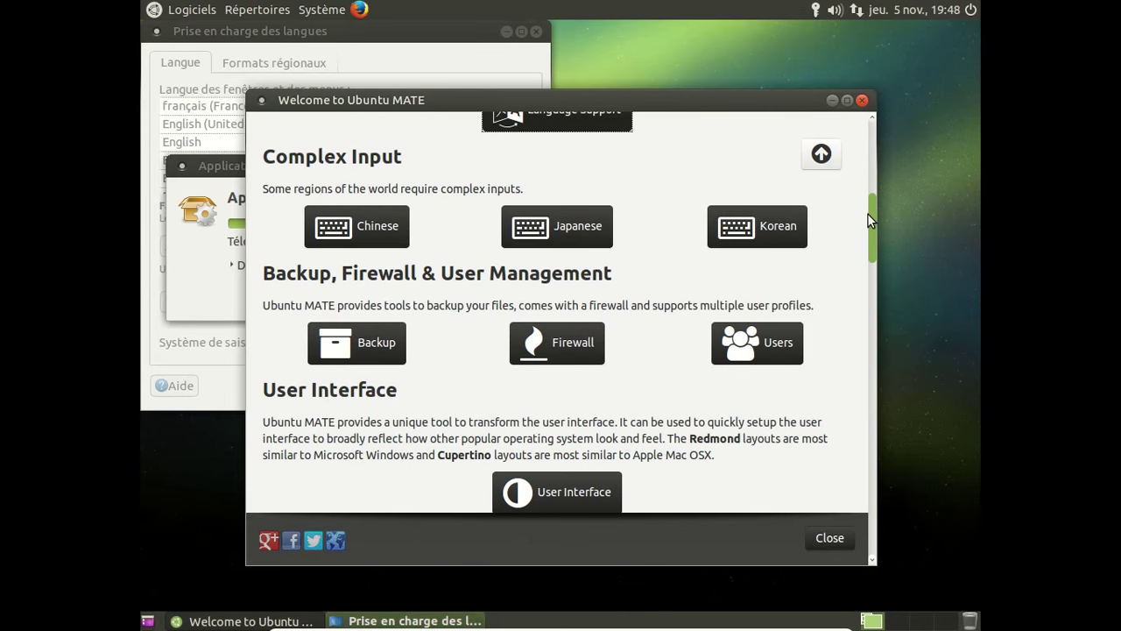
drag(869, 215, 857, 517)
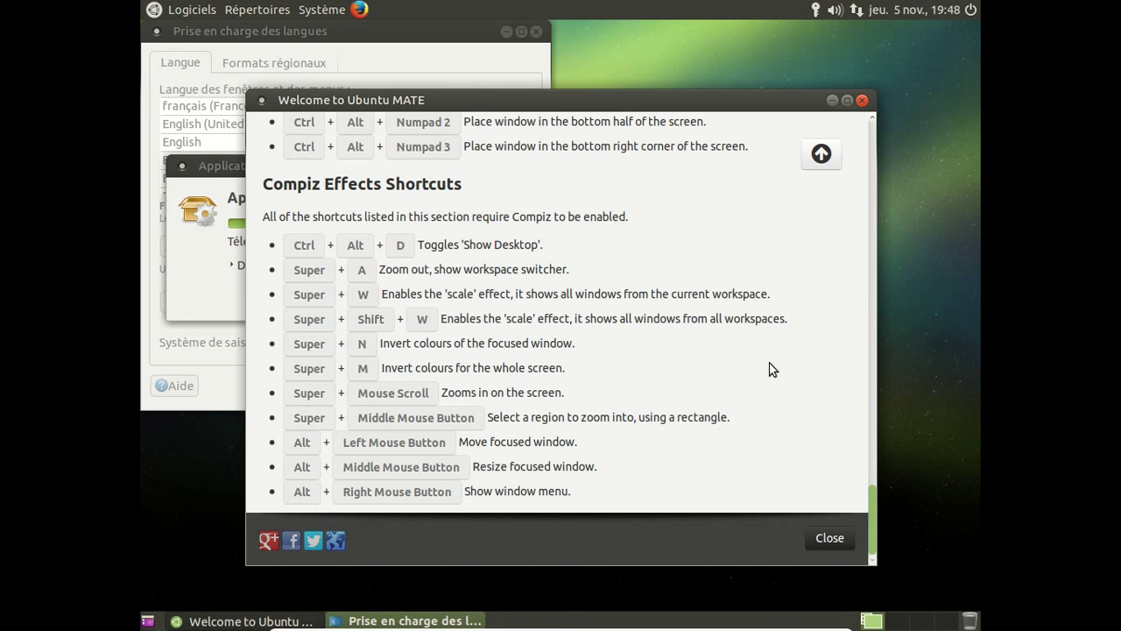
drag(870, 495, 854, 90)
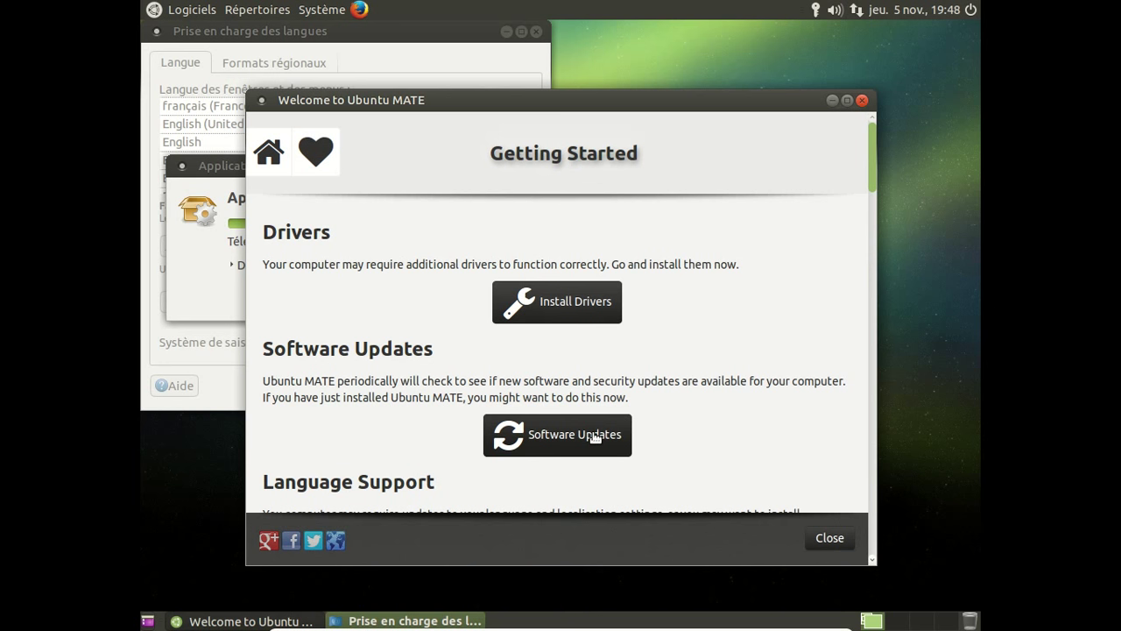
click(317, 10)
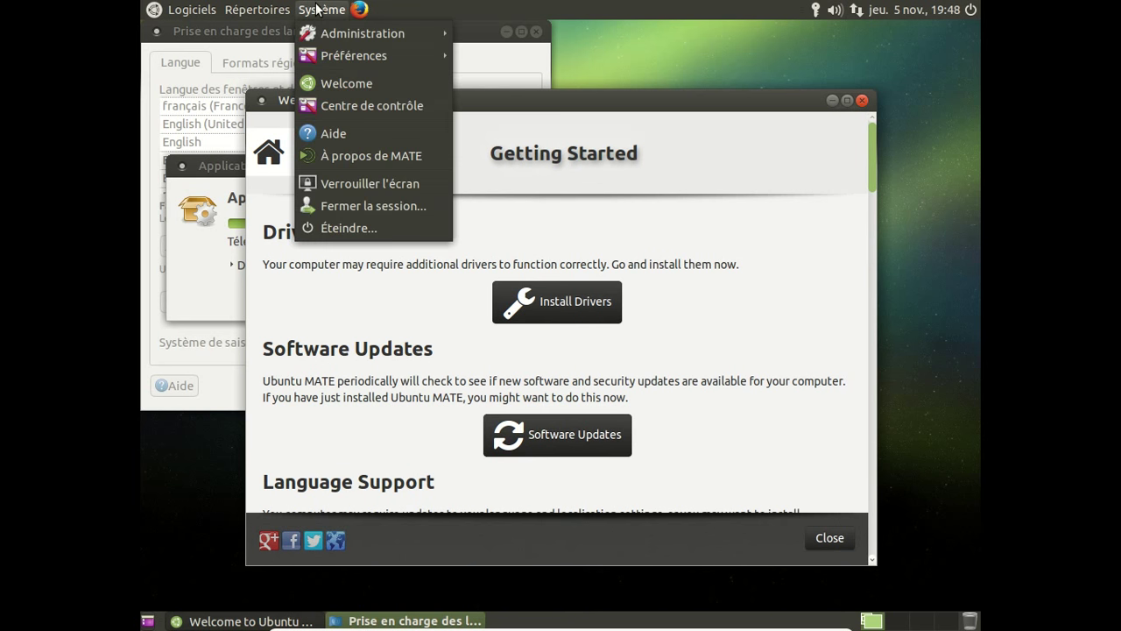
mouse_move(348, 33)
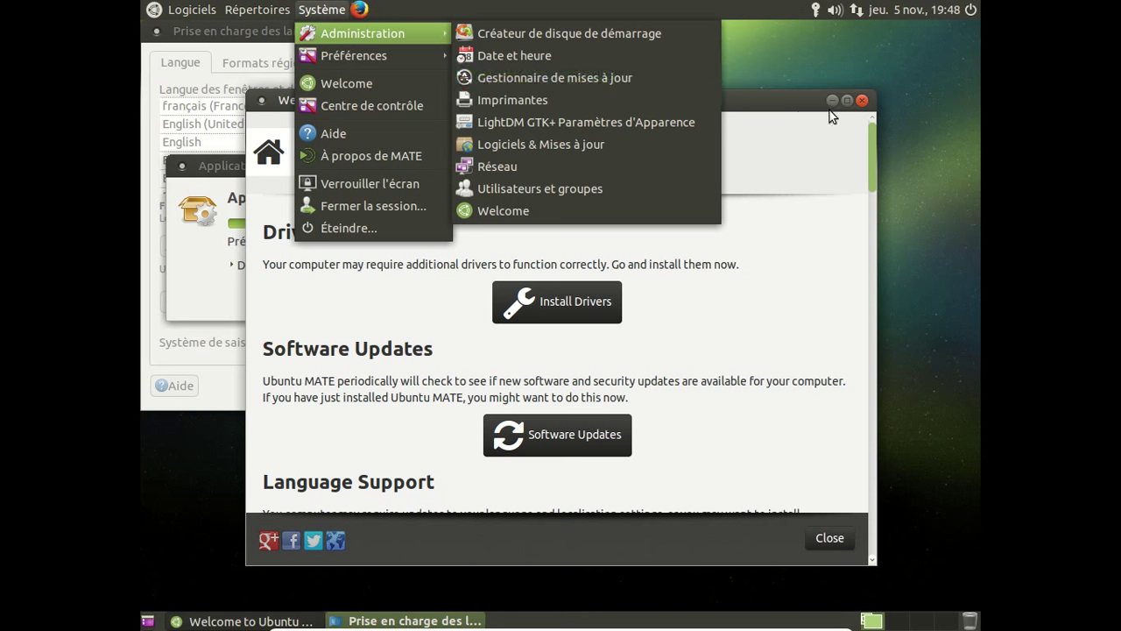
click(798, 113)
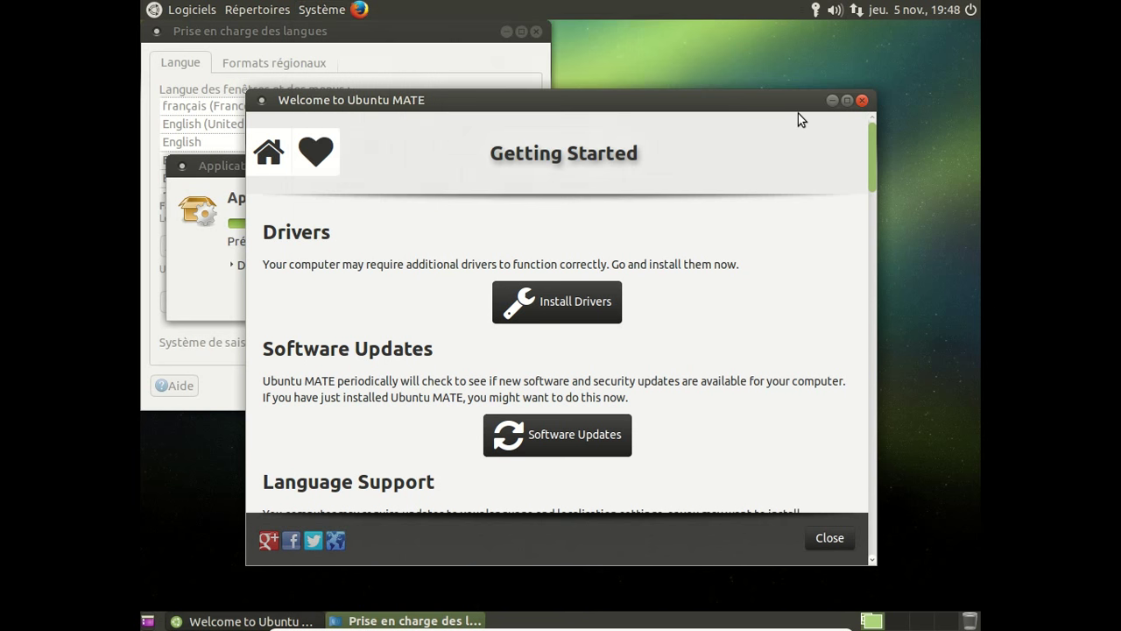
Step: Go from the welcome guide's home page to its Software page and close the language support settings
click(269, 153)
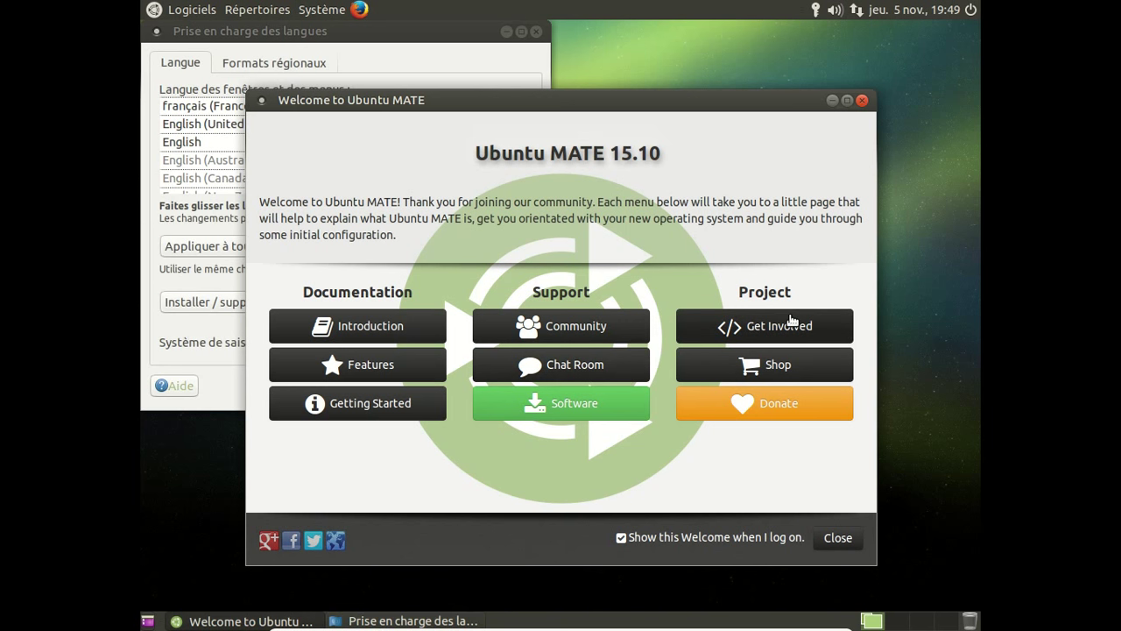
click(586, 403)
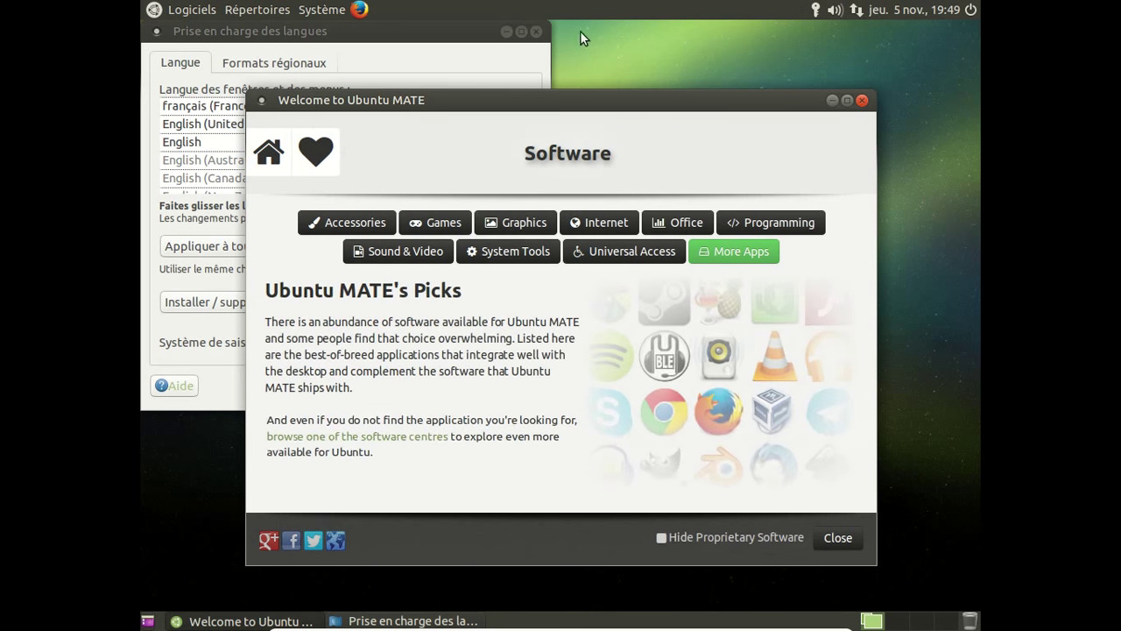
click(536, 33)
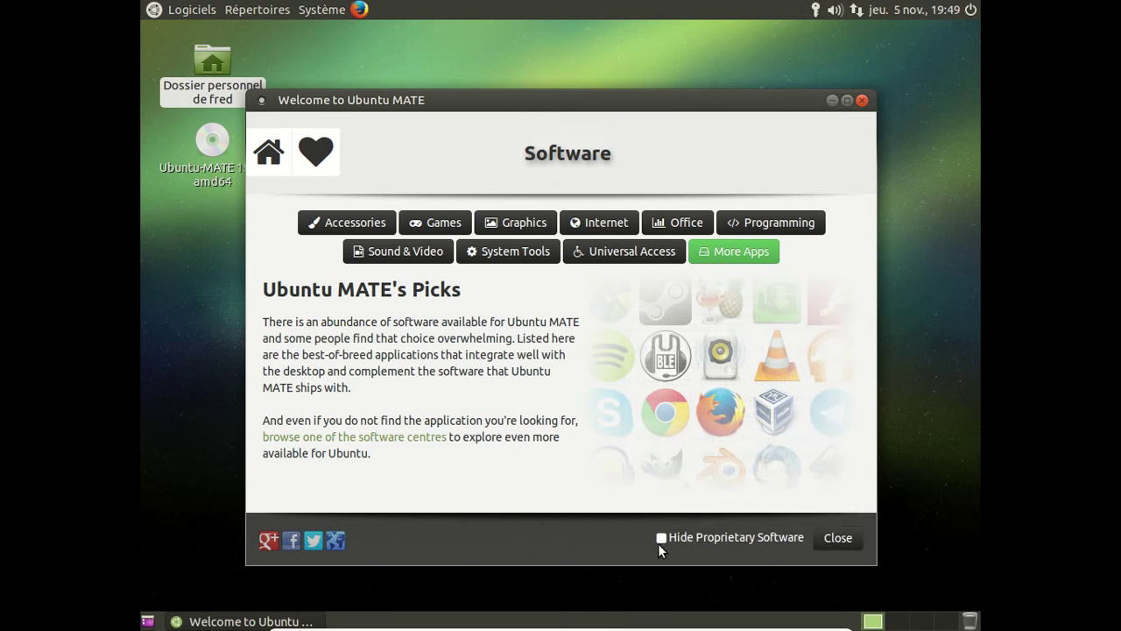
Step: Hide proprietary software and show the Accessories category of recommended applications
mouse_move(660, 542)
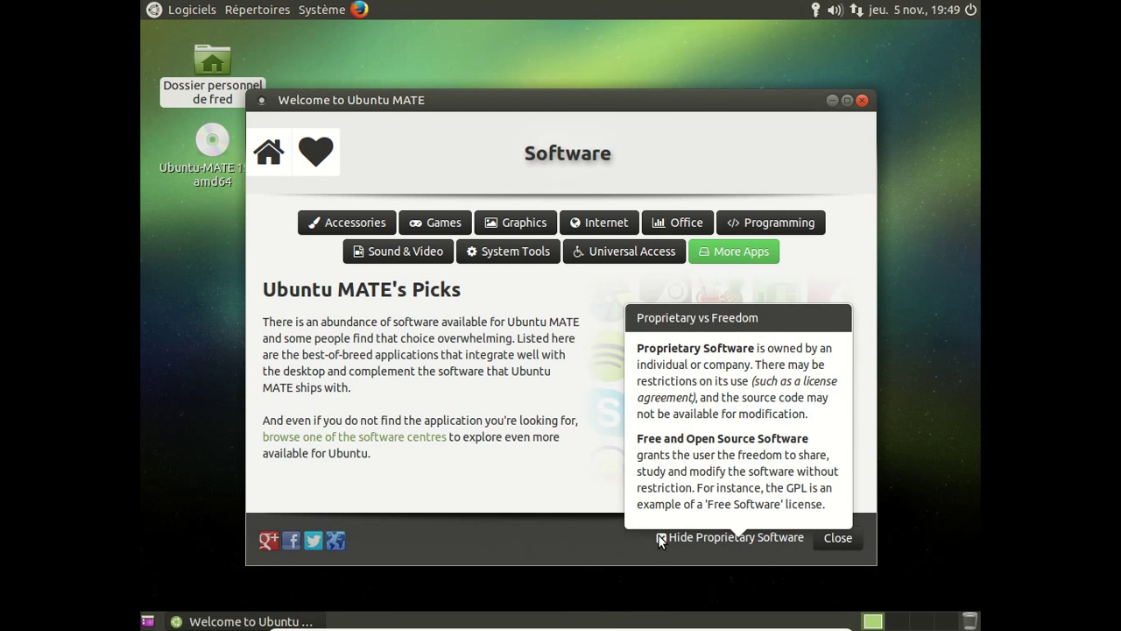
click(662, 538)
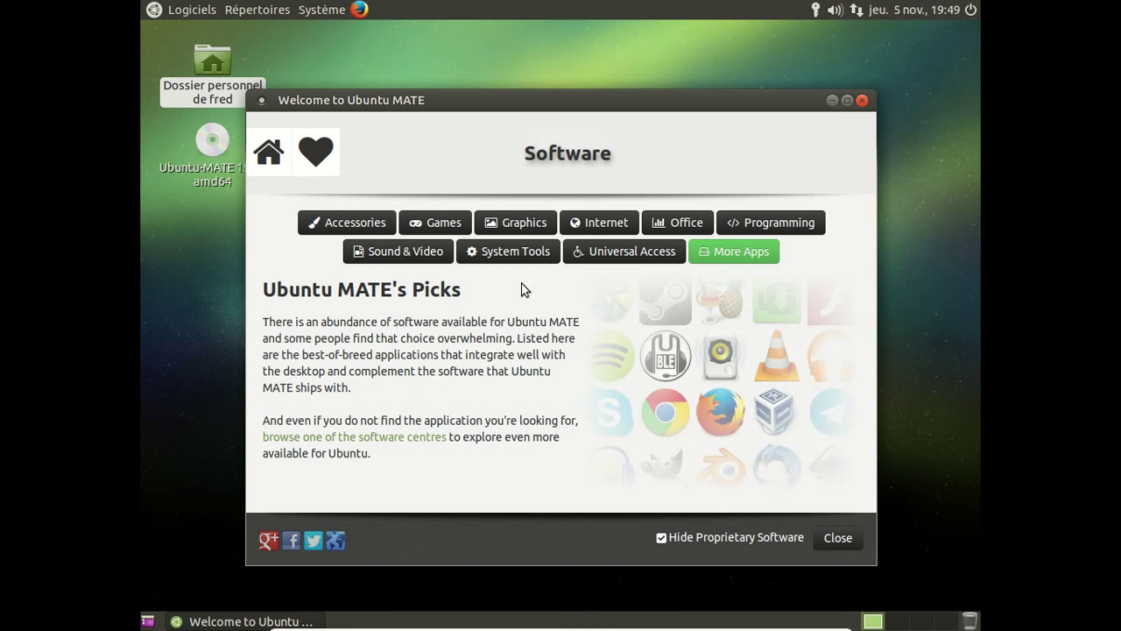
click(370, 226)
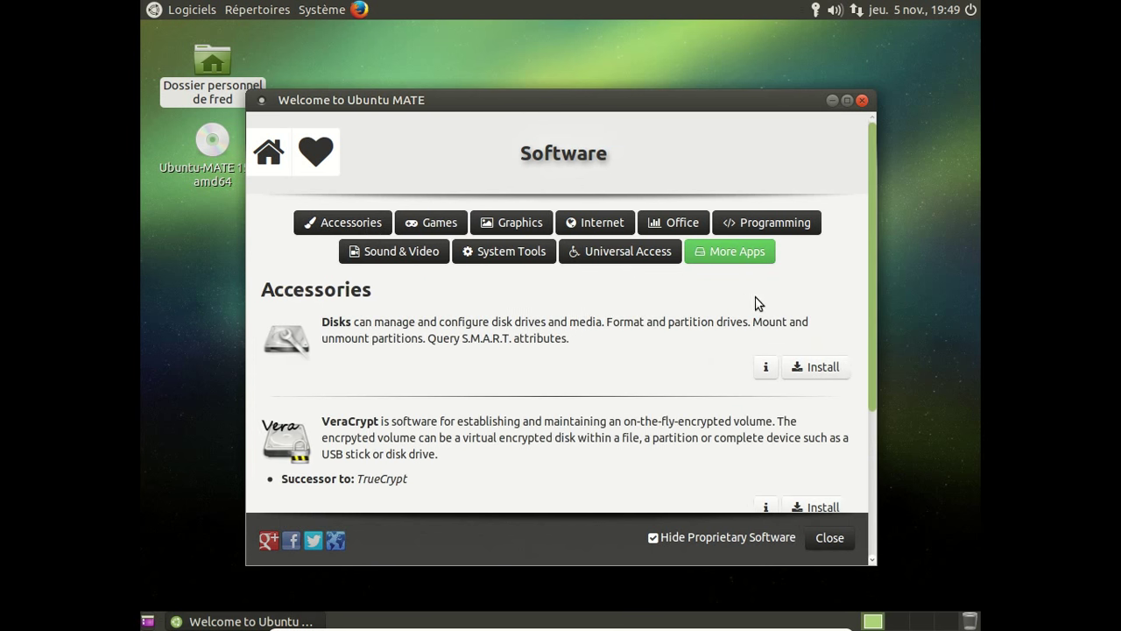
Step: Look through the recommended applications in the Accessories category and go back up to the category list
scroll(775, 304, down, 1)
scroll(774, 299, down, 5)
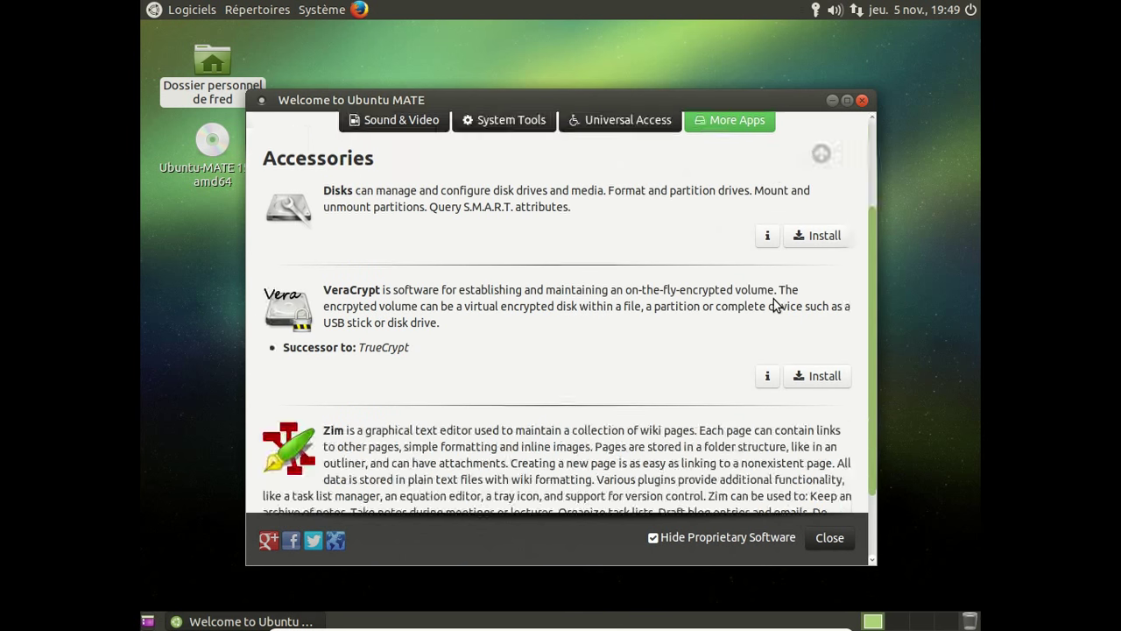
scroll(773, 299, up, 6)
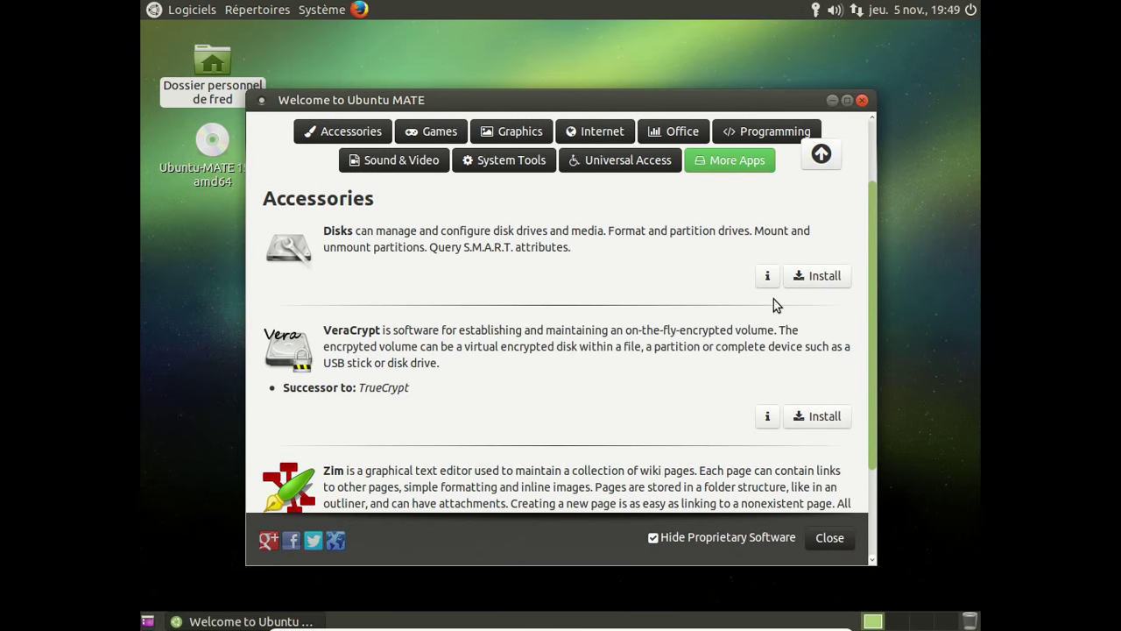
Step: Show the Games category, compare its applications with proprietary software hidden and shown, and return to the page's beginning
click(448, 224)
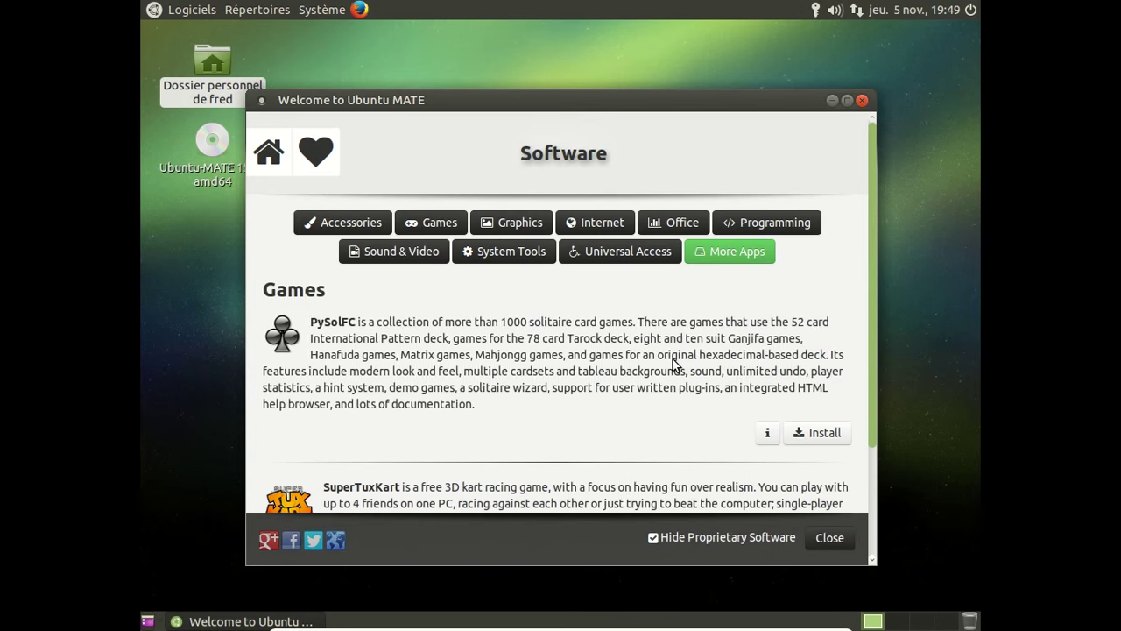
scroll(673, 362, down, 4)
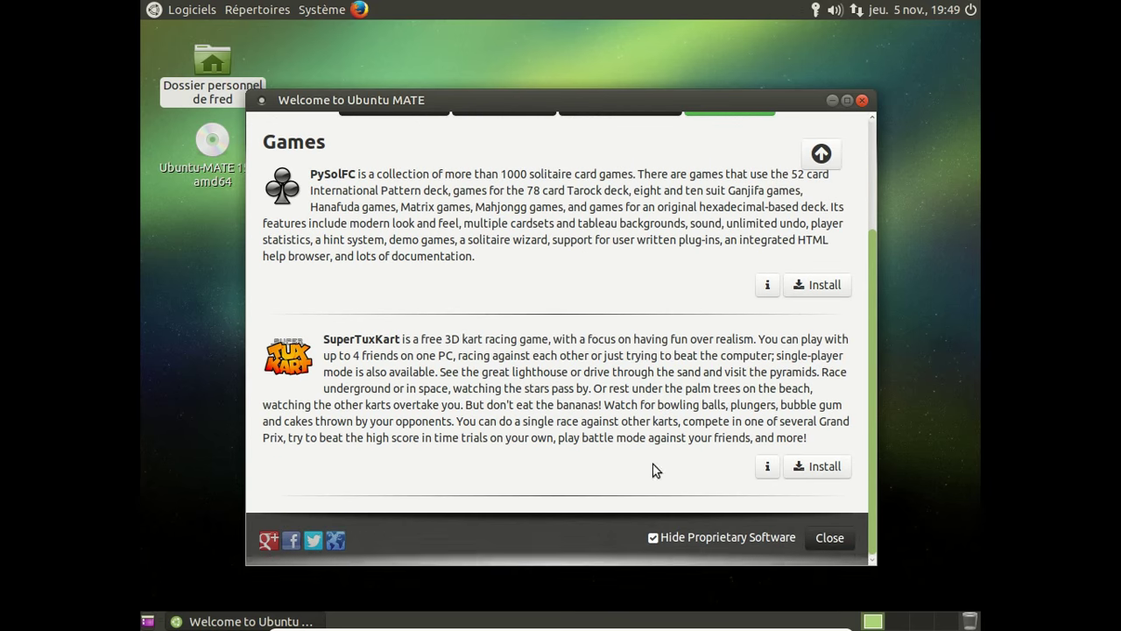
click(653, 537)
scroll(604, 387, down, 5)
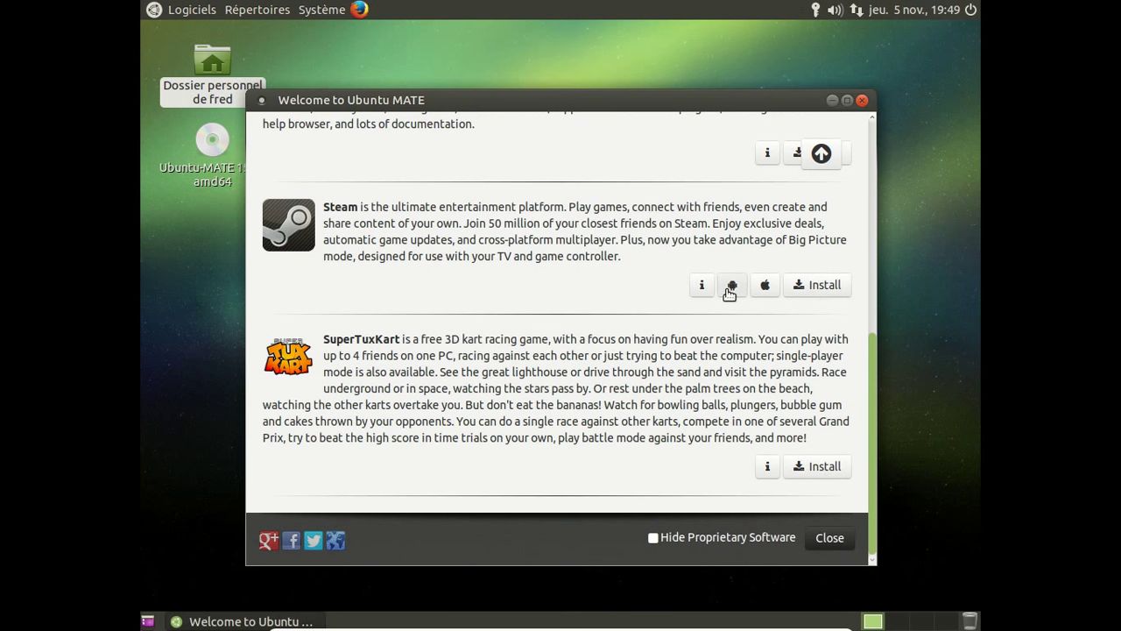
click(653, 538)
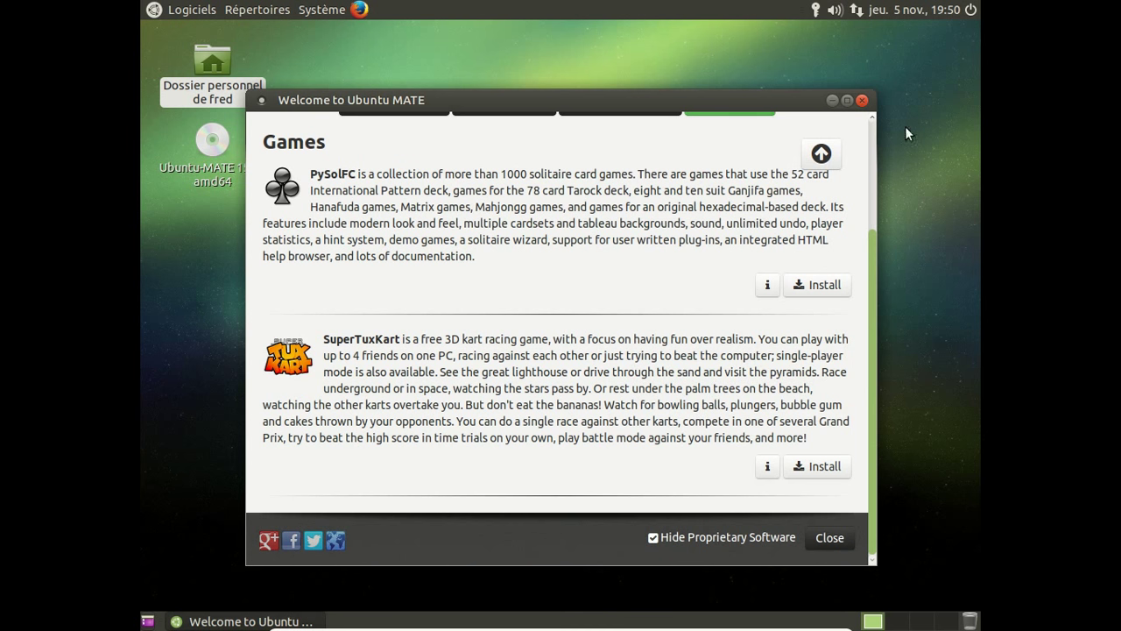
click(824, 155)
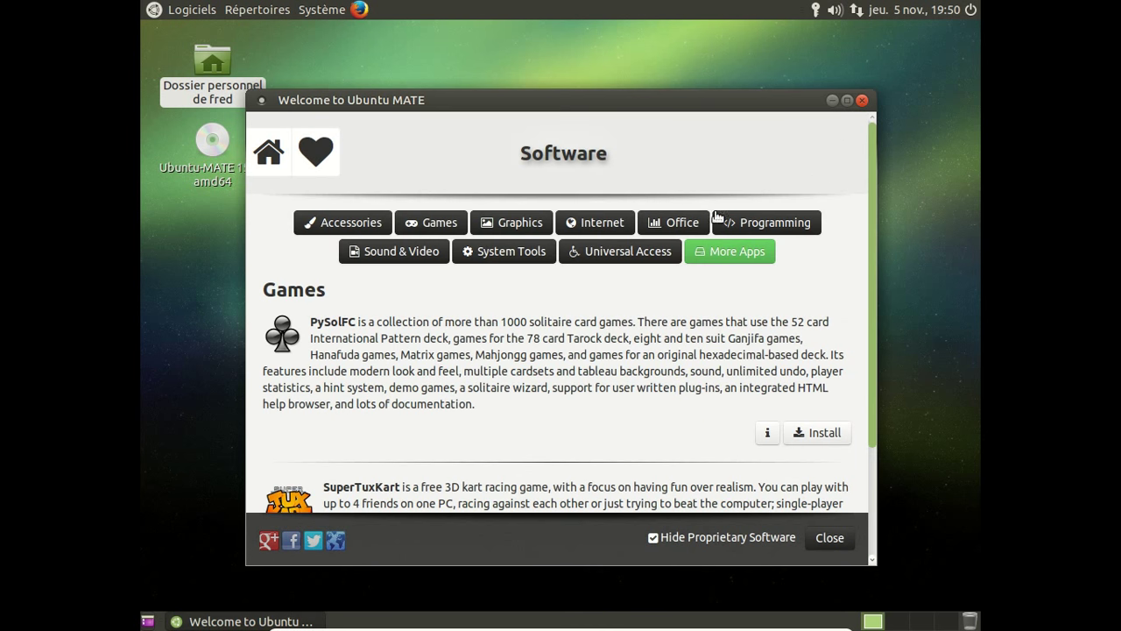
Step: Show the Graphics category, start installing GIMP, and authenticate with the account password
click(498, 224)
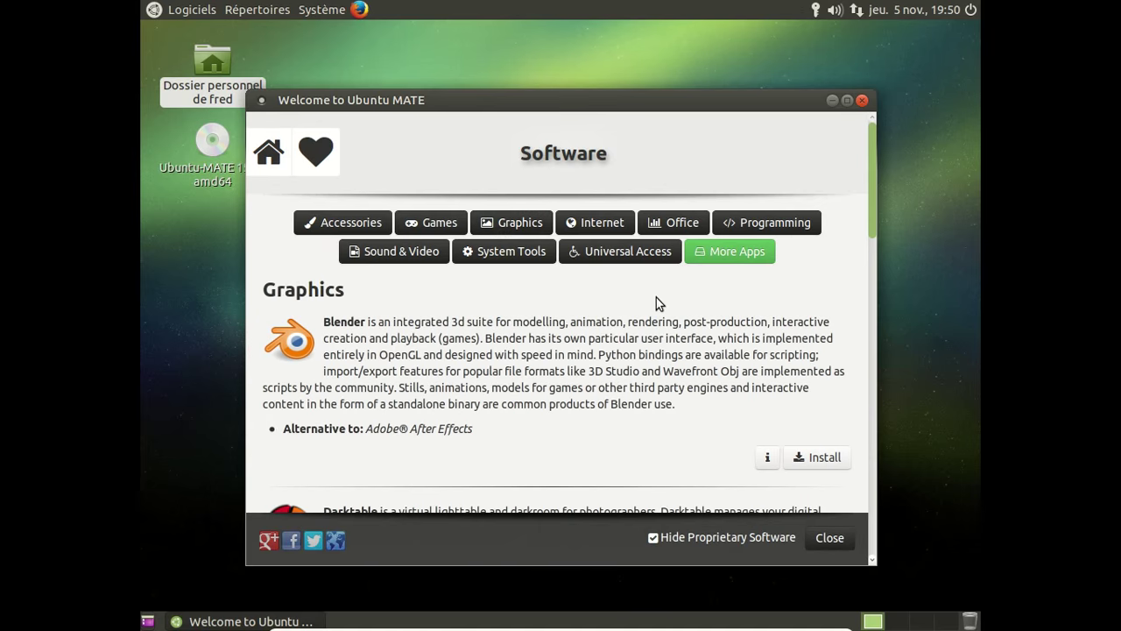
scroll(656, 297, down, 5)
scroll(656, 297, down, 3)
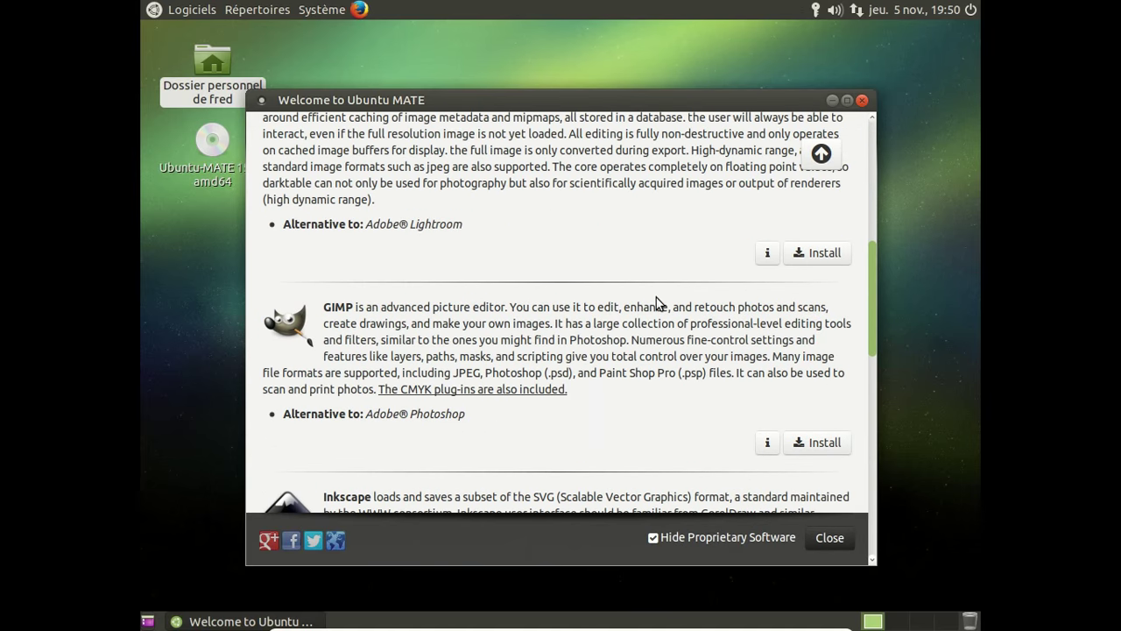
click(813, 376)
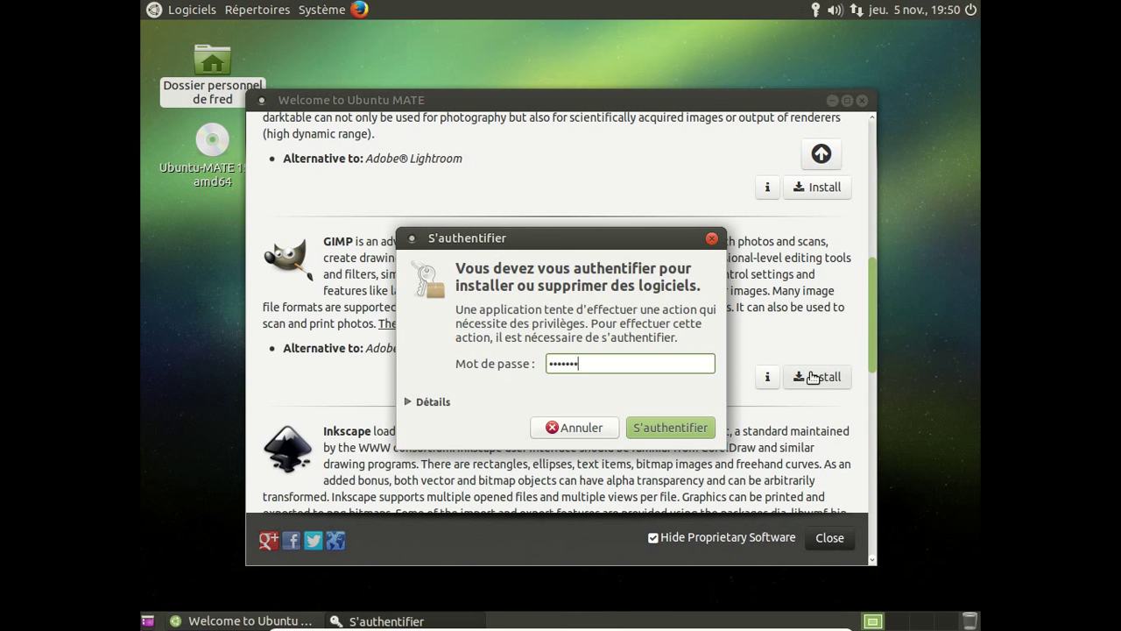
key(Return)
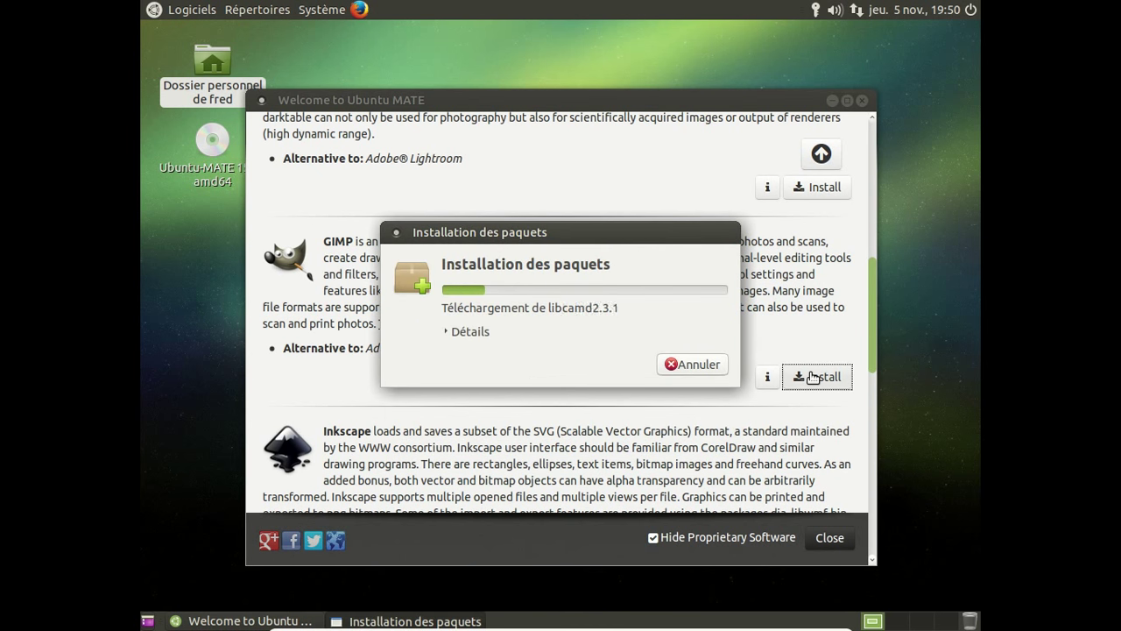
Step: Check the package download details of the GIMP installation, collapse them, and move the progress window aside
click(462, 335)
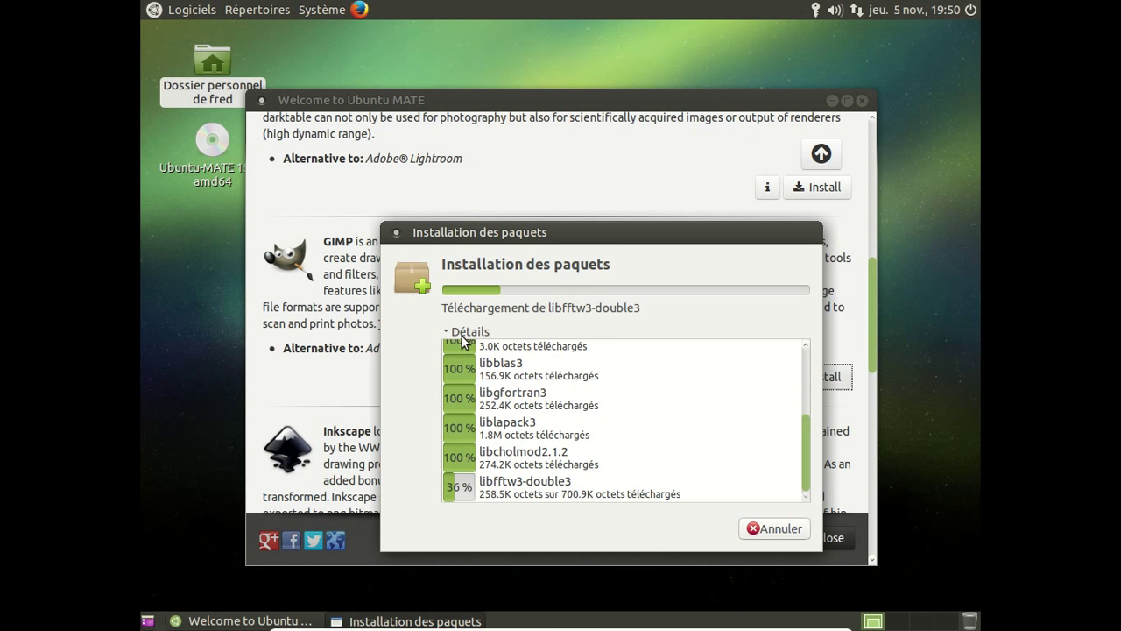
click(462, 335)
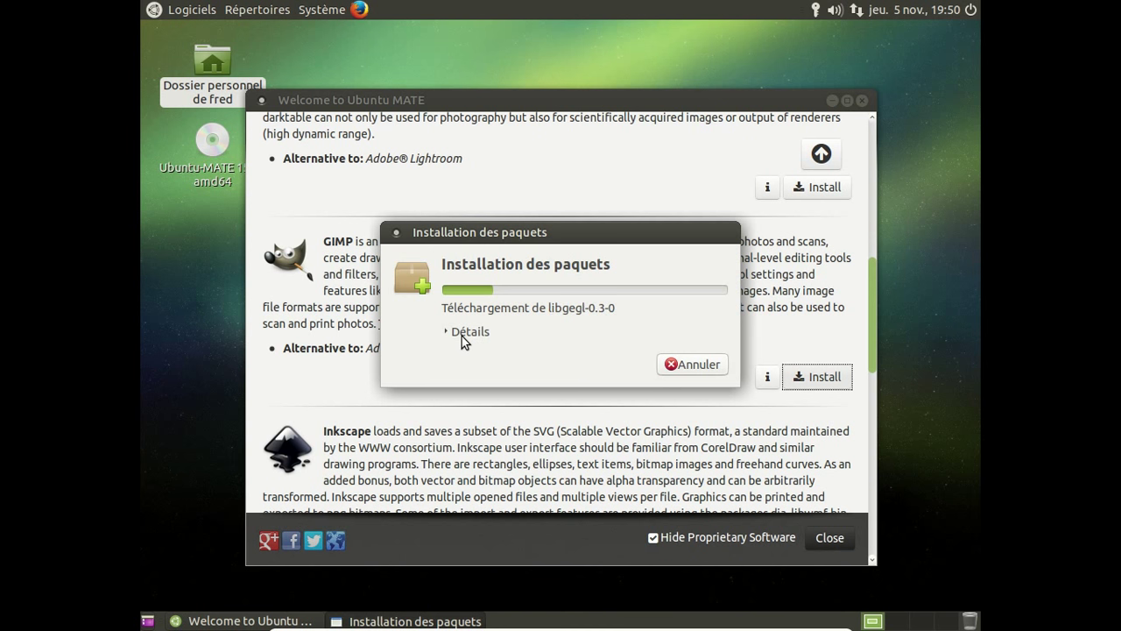
drag(553, 232, 381, 220)
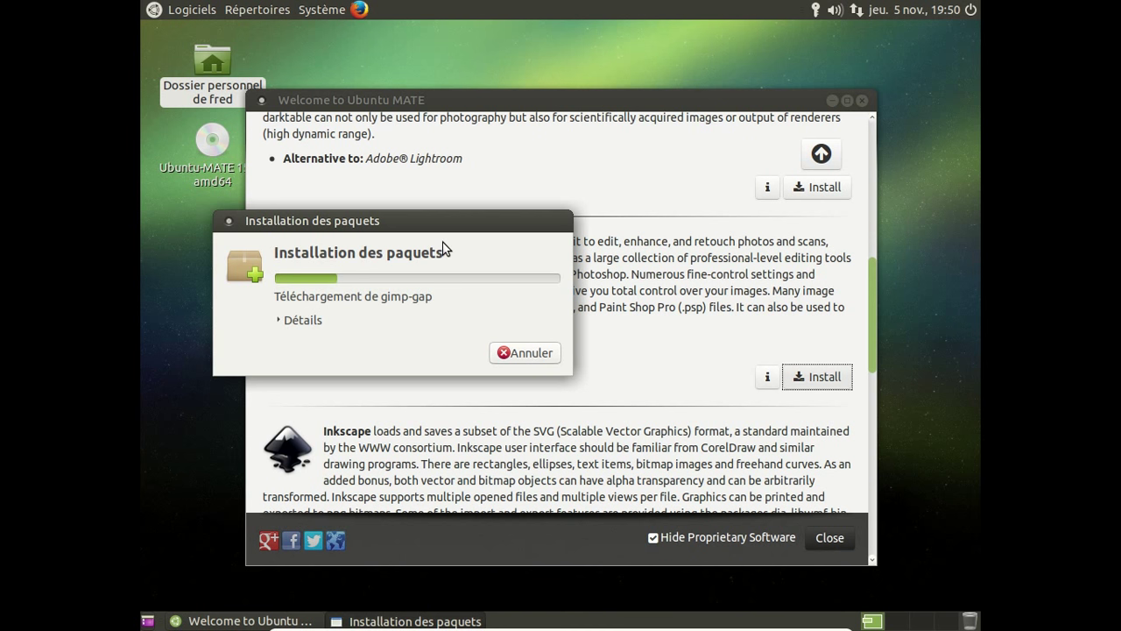
Step: Stop hiding proprietary software, review the Graphics applications through Sweet Home 3D, and return to the page's beginning
click(648, 536)
scroll(642, 252, up, 3)
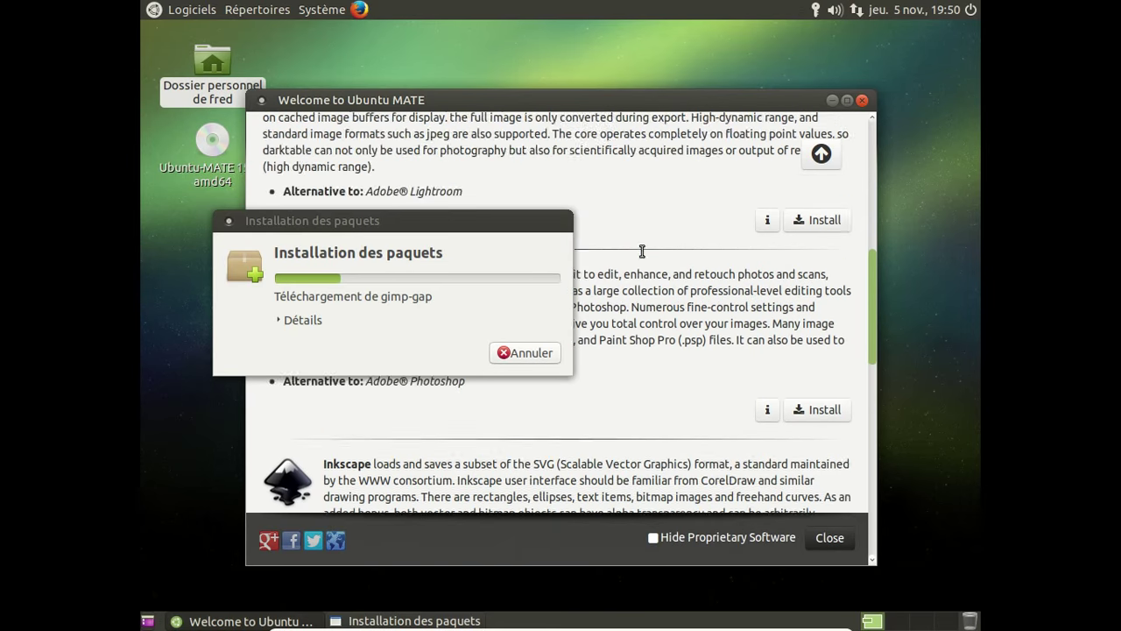
scroll(642, 251, down, 6)
scroll(642, 251, down, 5)
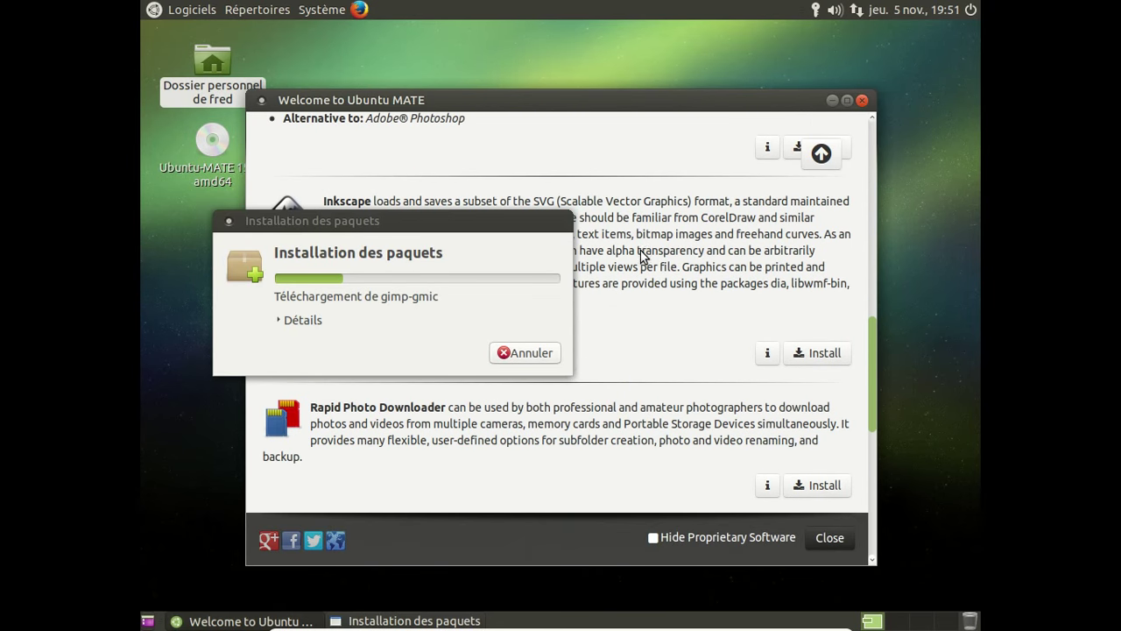
scroll(640, 251, down, 6)
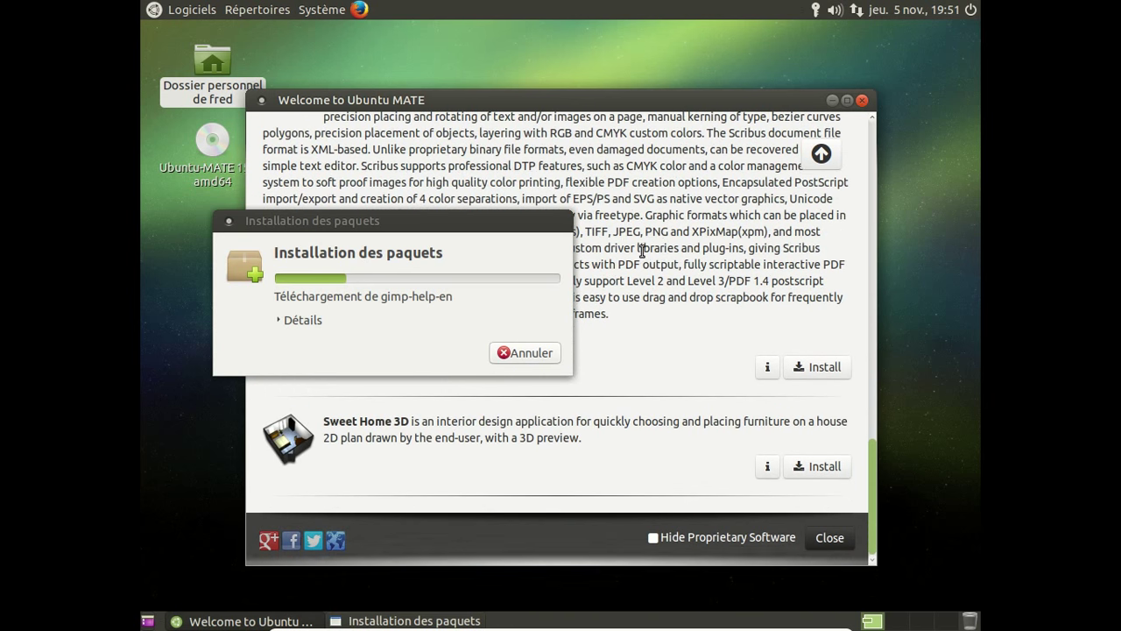
click(659, 542)
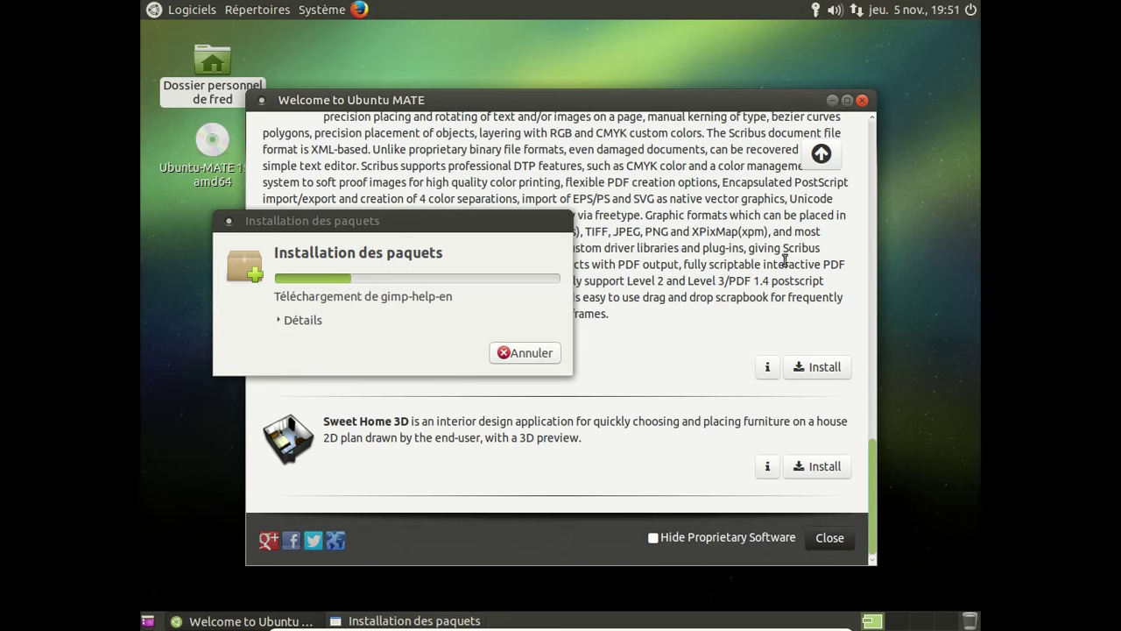
scroll(785, 260, up, 8)
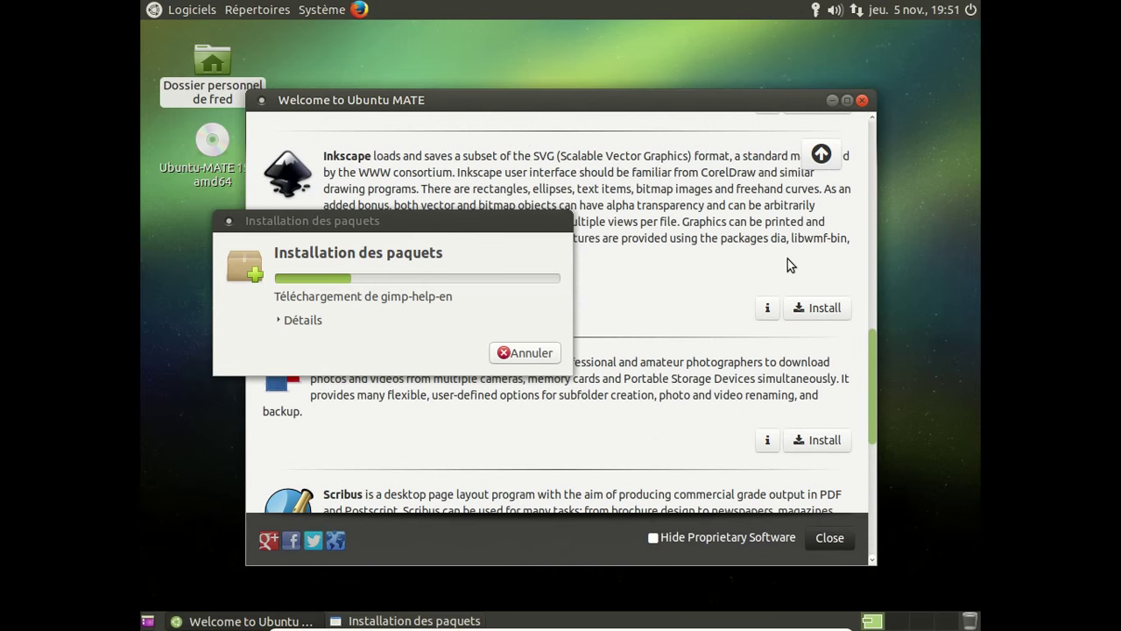
scroll(789, 262, up, 4)
click(820, 154)
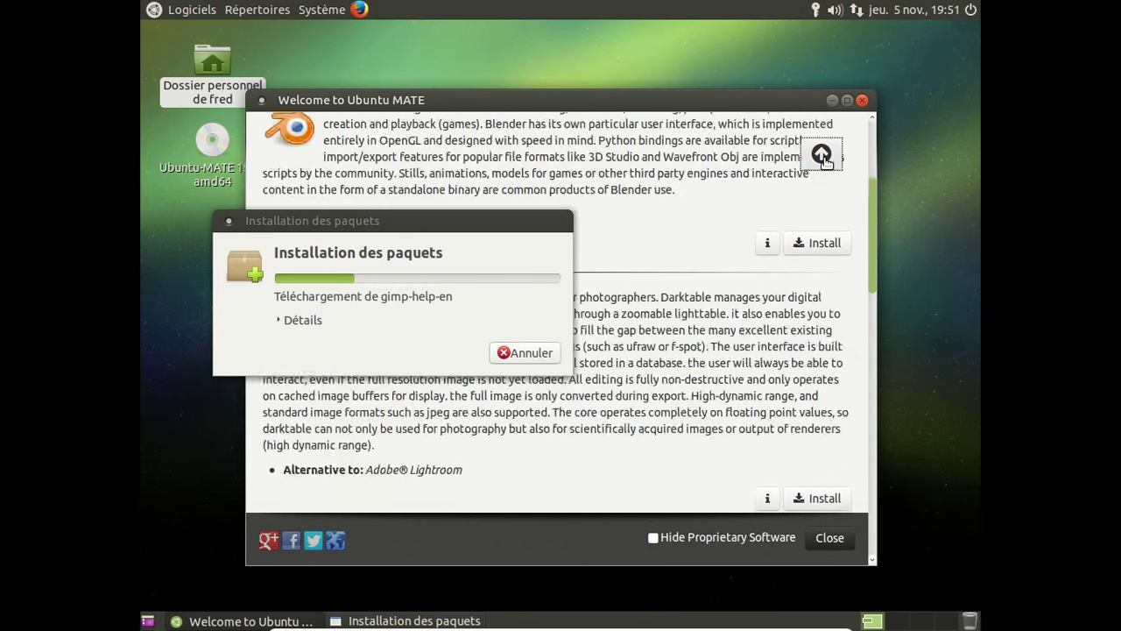
Step: Show the Internet category and move the installation progress window clear of the category list and application descriptions
drag(515, 216, 519, 358)
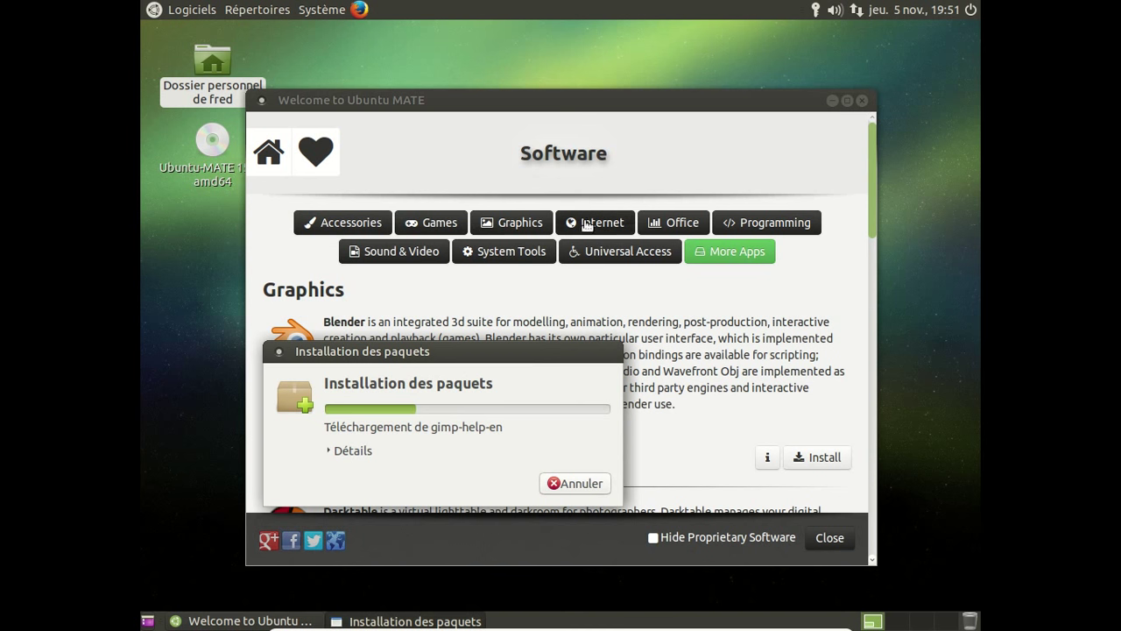
click(613, 225)
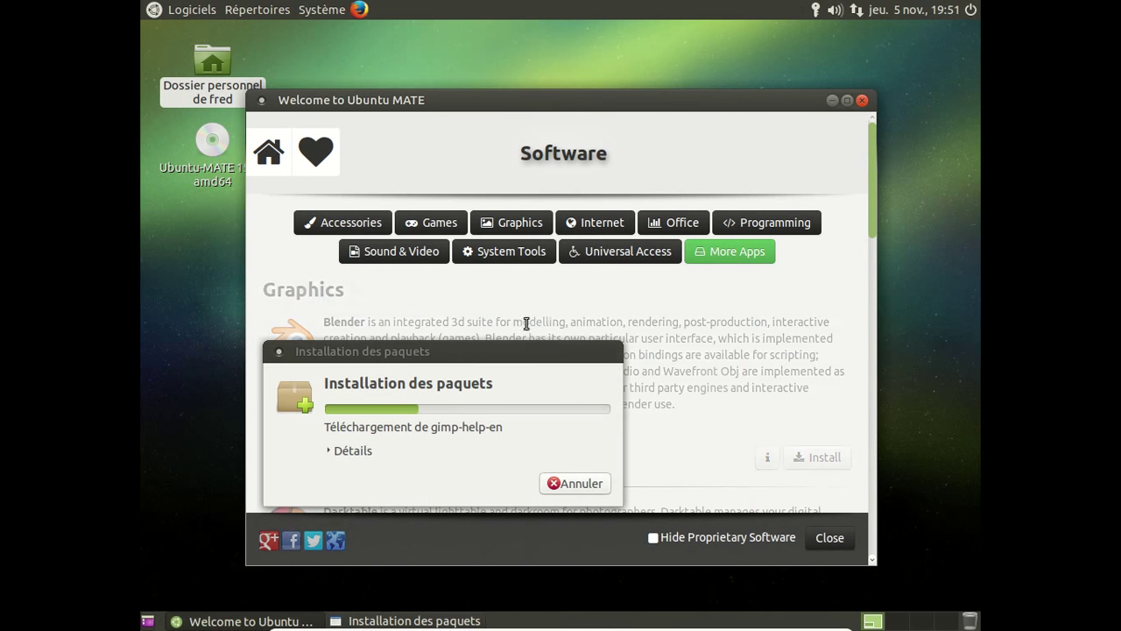
drag(473, 350, 657, 26)
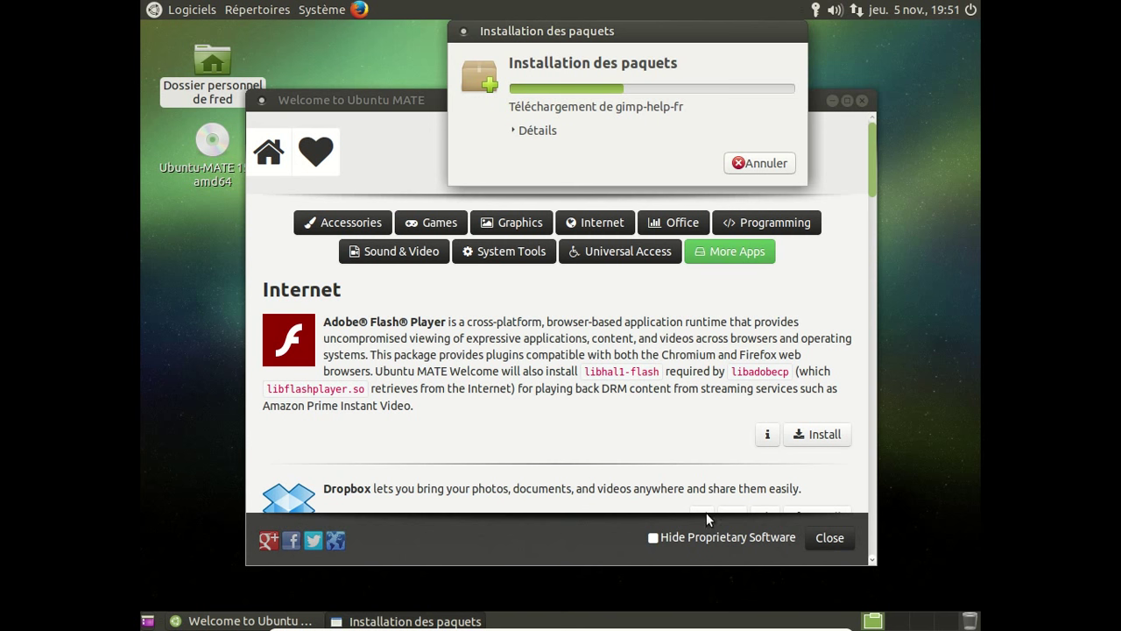
Step: Compare the Internet category with proprietary software hidden and shown, review its applications through X2Go Server, and return to the page's beginning
click(653, 539)
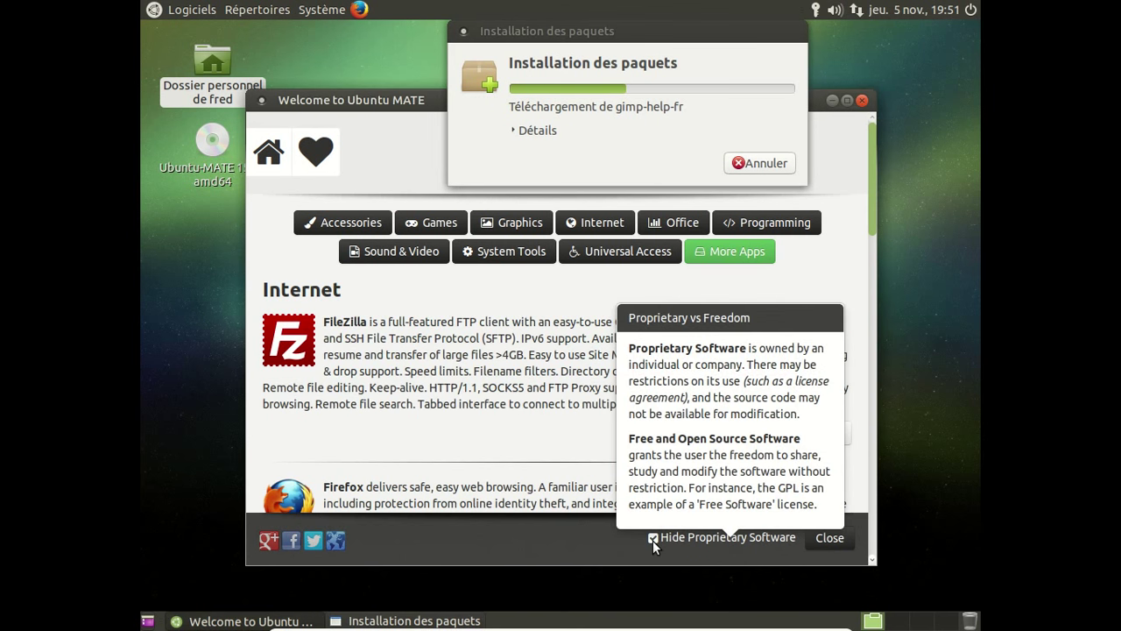
click(652, 539)
scroll(574, 357, down, 5)
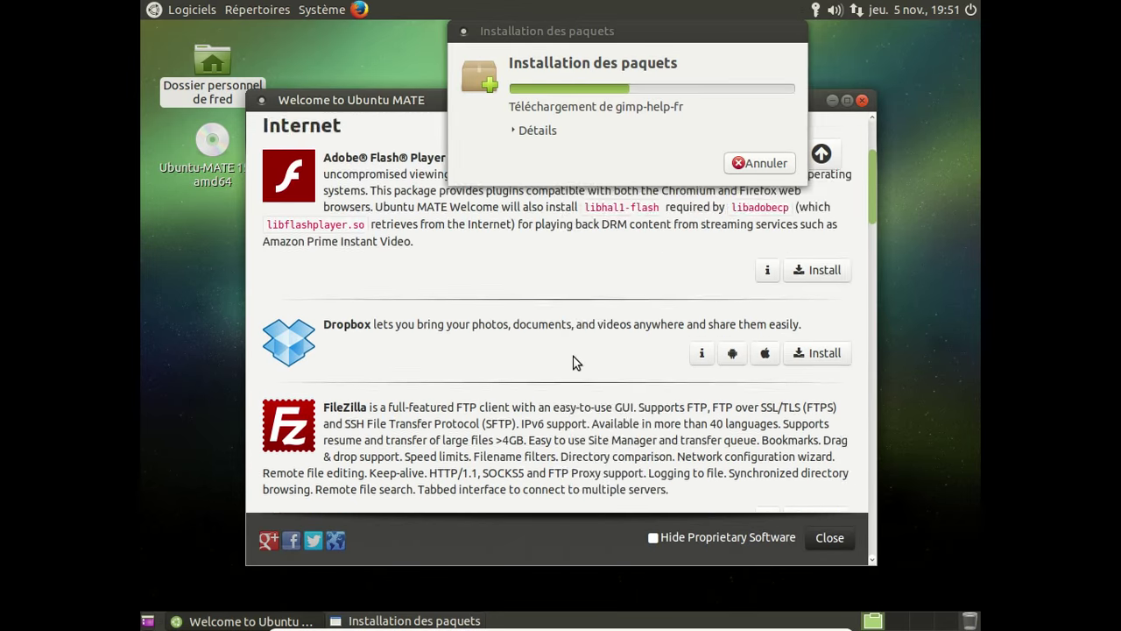
scroll(574, 358, down, 4)
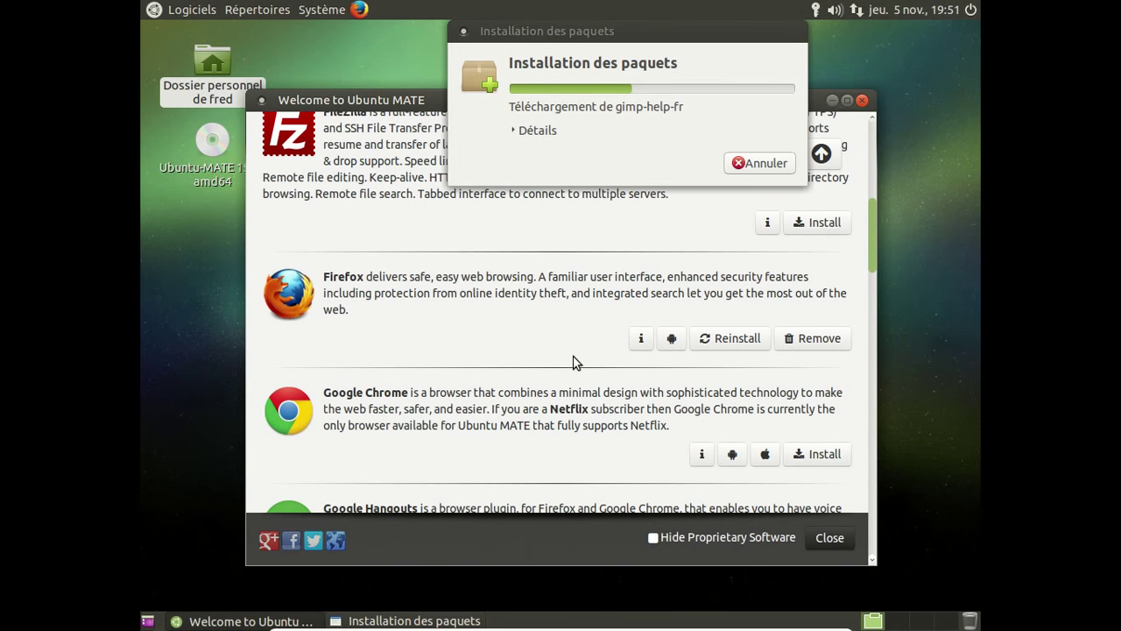
scroll(573, 361, down, 1)
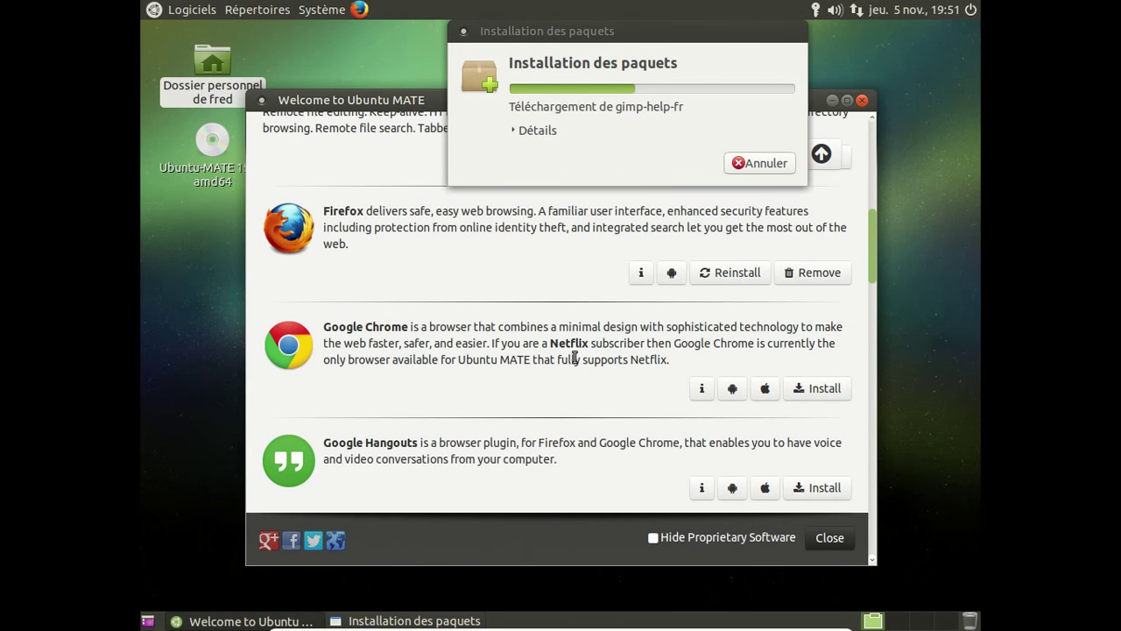
scroll(574, 359, down, 4)
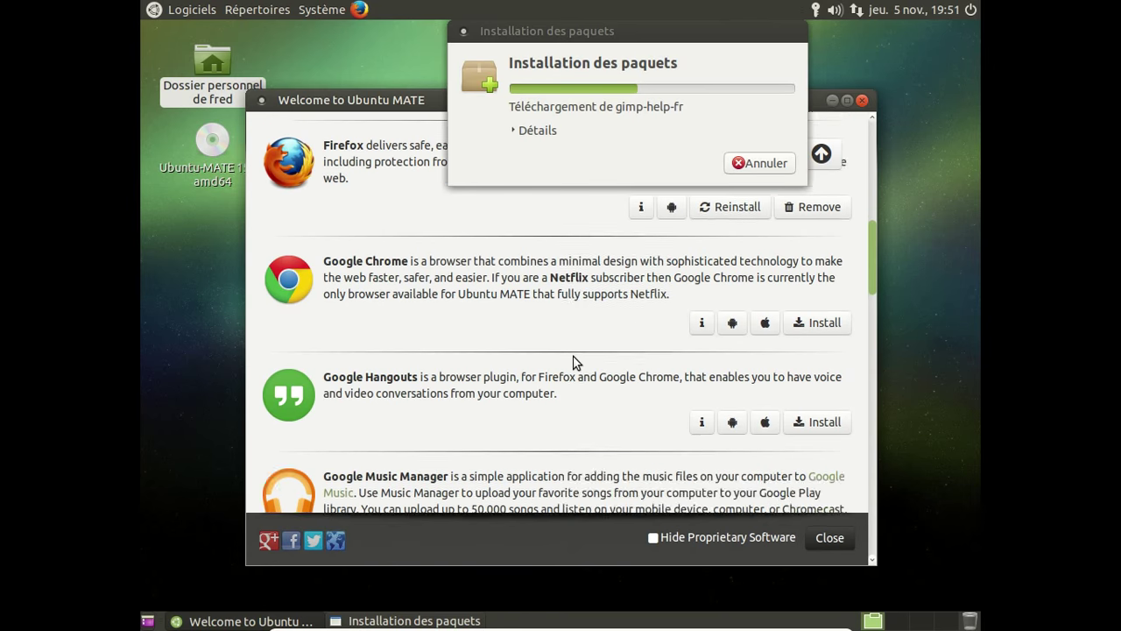
scroll(574, 361, down, 6)
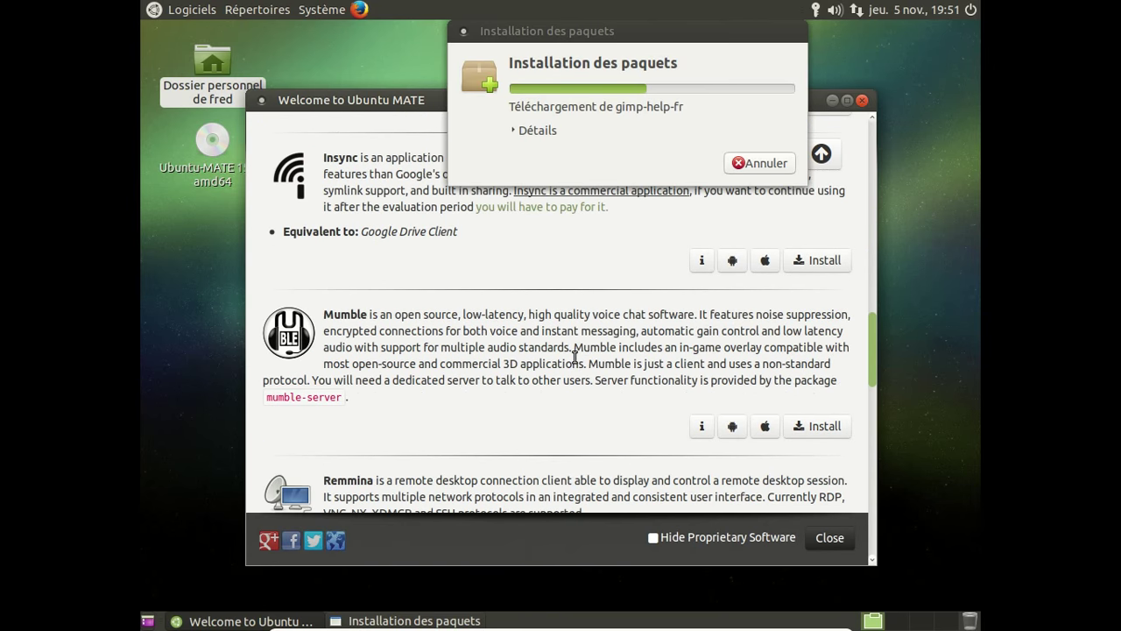
scroll(574, 357, down, 5)
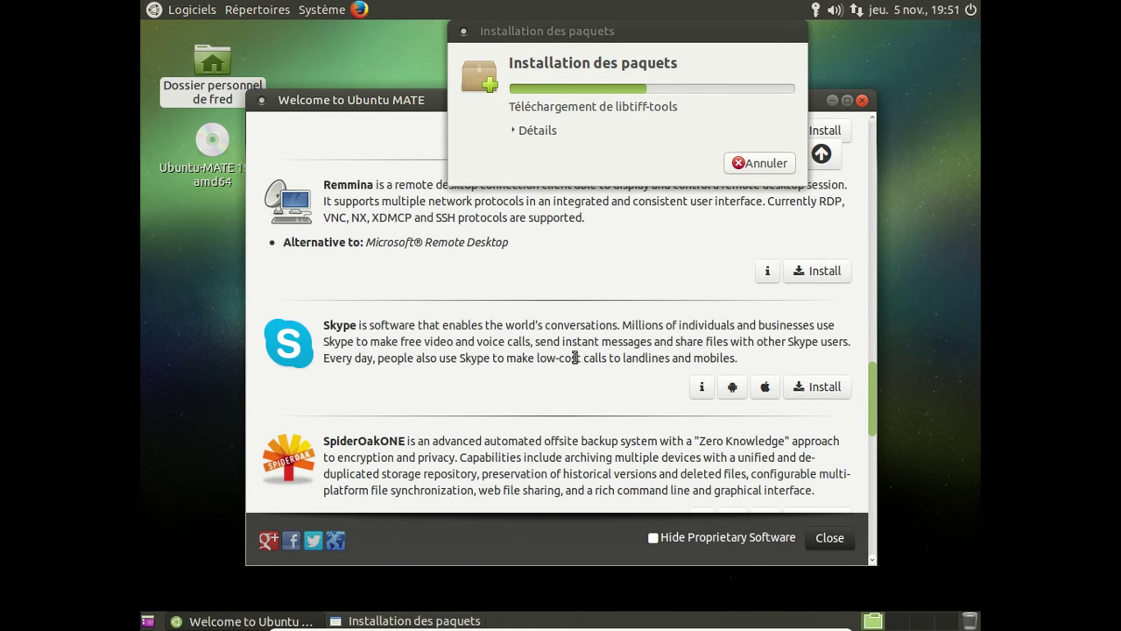
scroll(575, 359, down, 5)
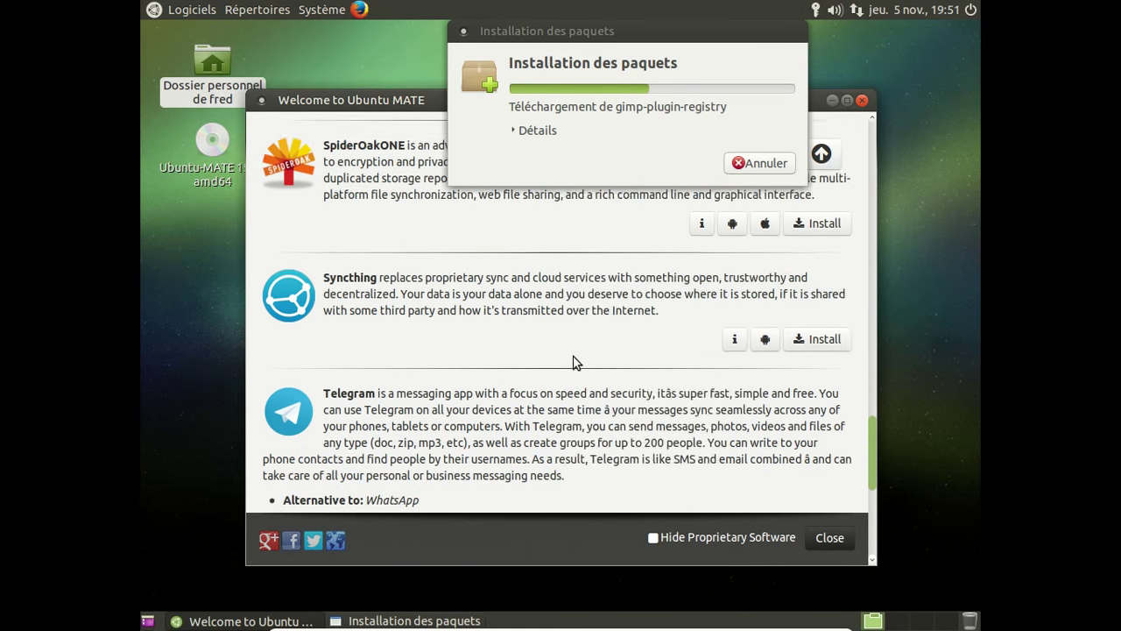
scroll(575, 357, down, 3)
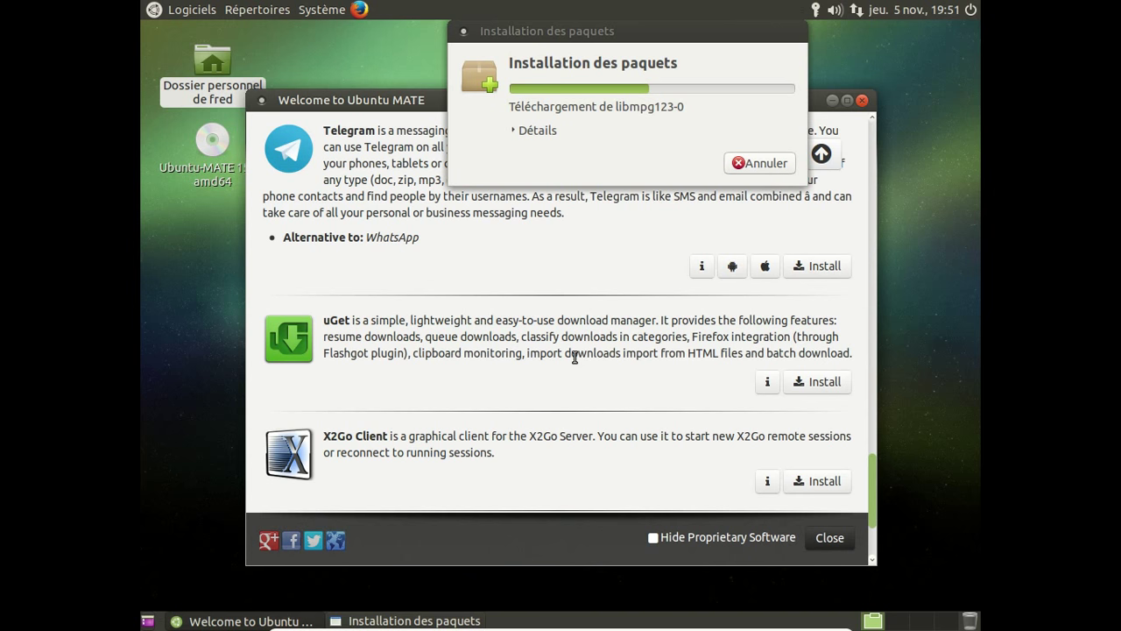
scroll(575, 357, down, 3)
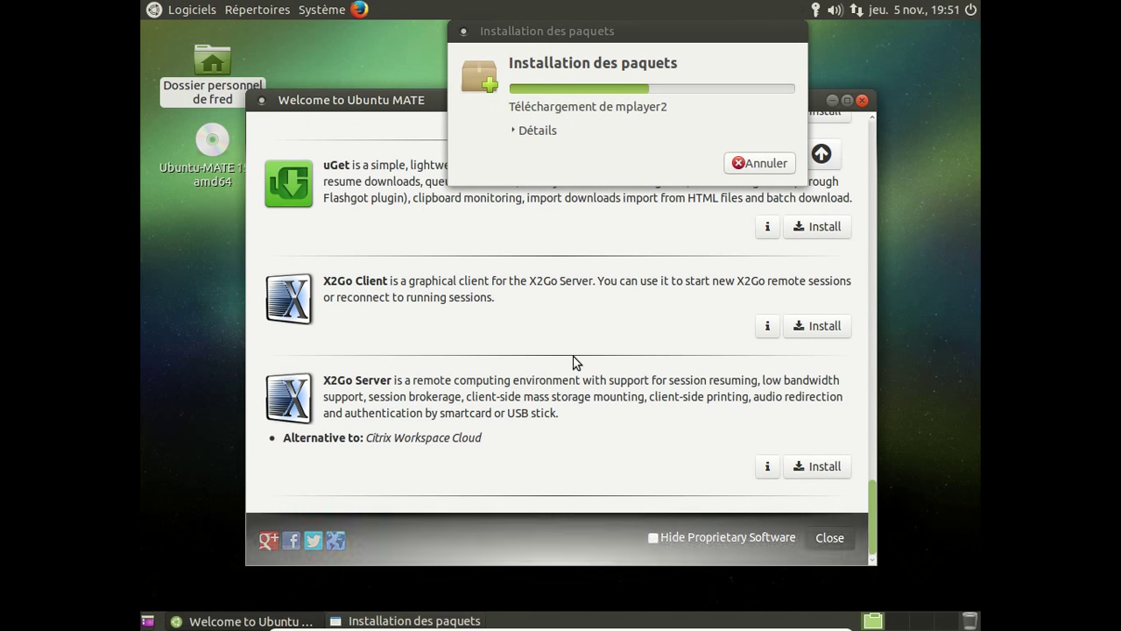
drag(867, 503, 876, 122)
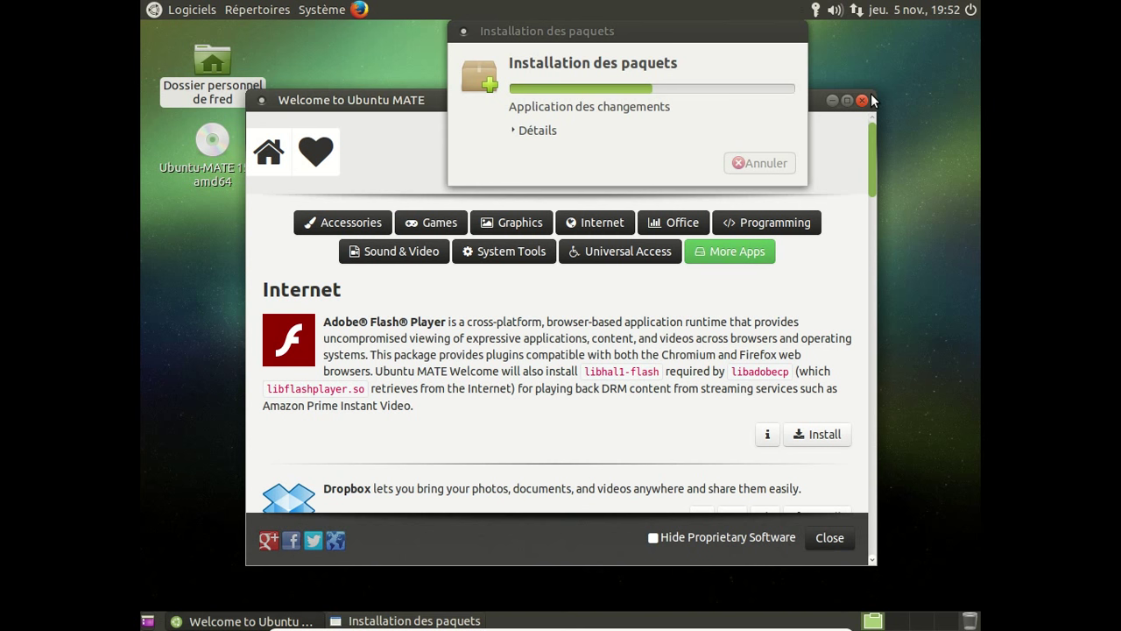
Step: Show the Office category, review its applications from Calibre through Gramps, and return to the page's beginning
click(651, 222)
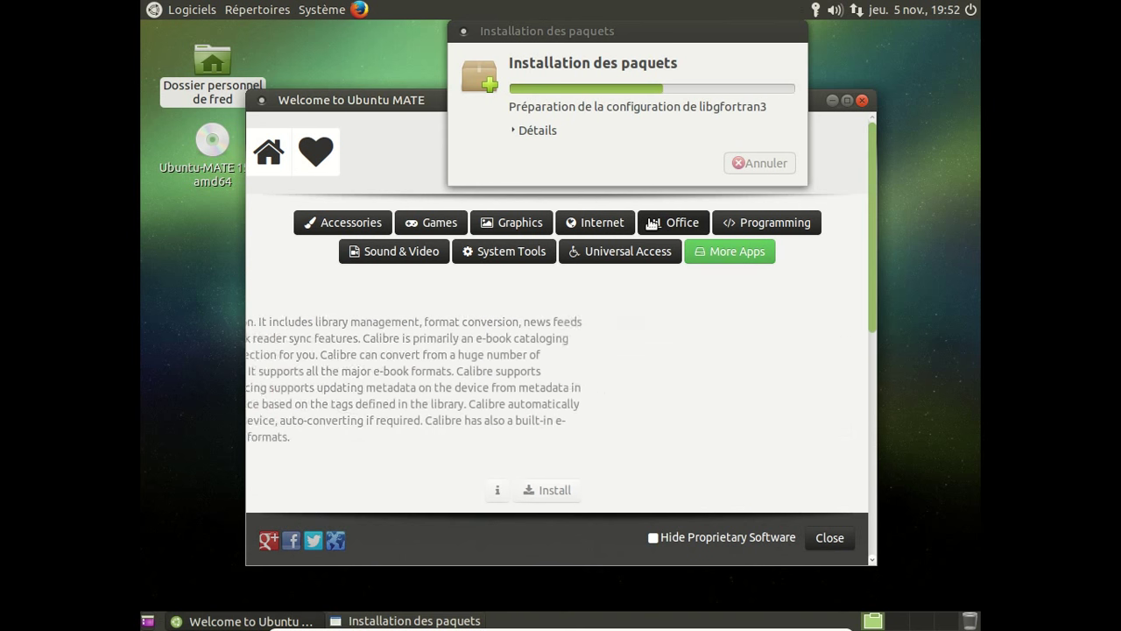
scroll(606, 318, down, 7)
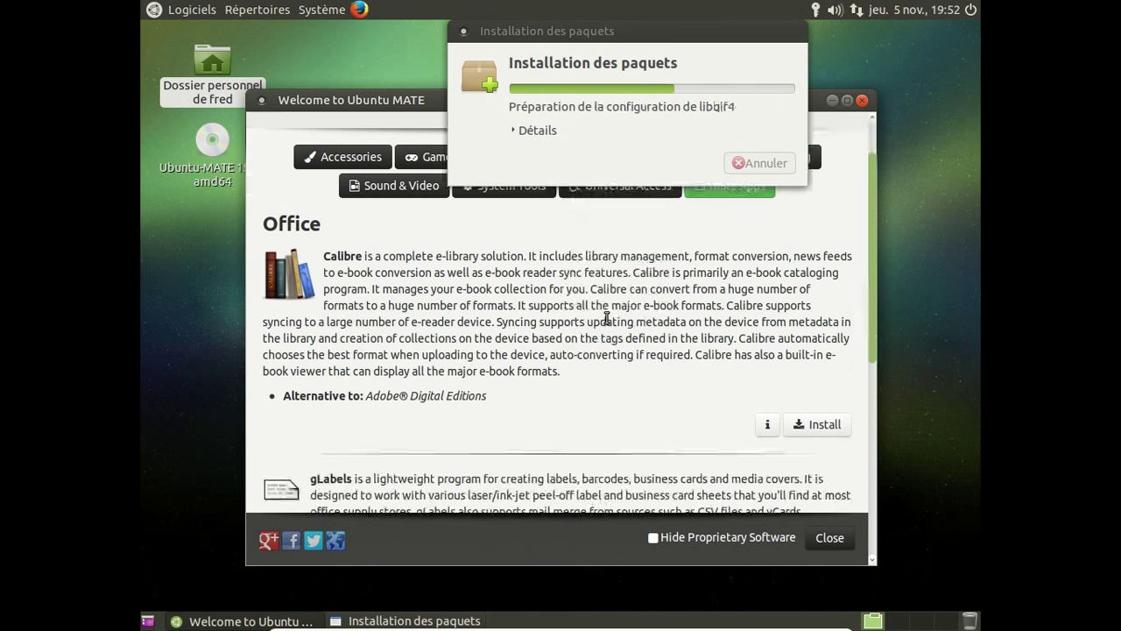
scroll(606, 318, down, 3)
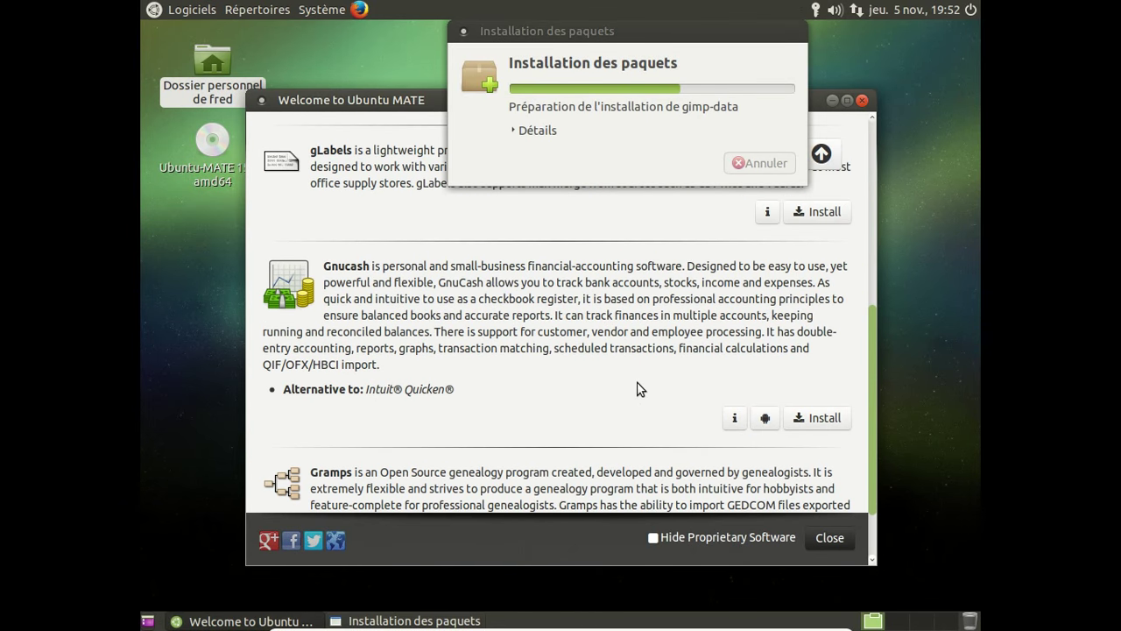
scroll(638, 388, down, 2)
scroll(638, 385, up, 2)
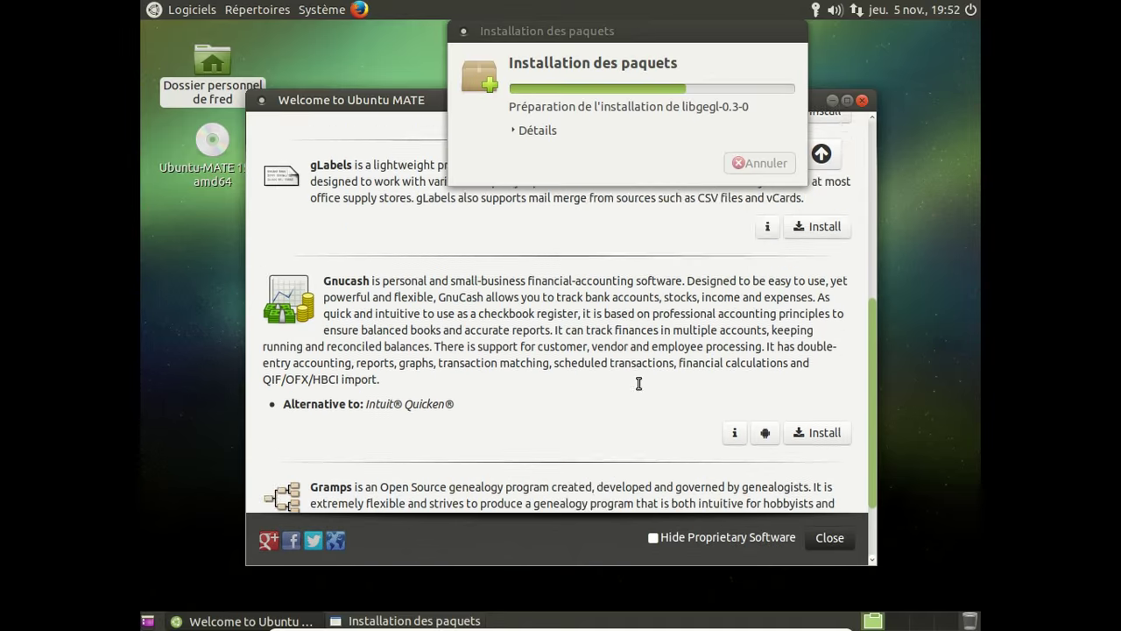
scroll(638, 383, up, 8)
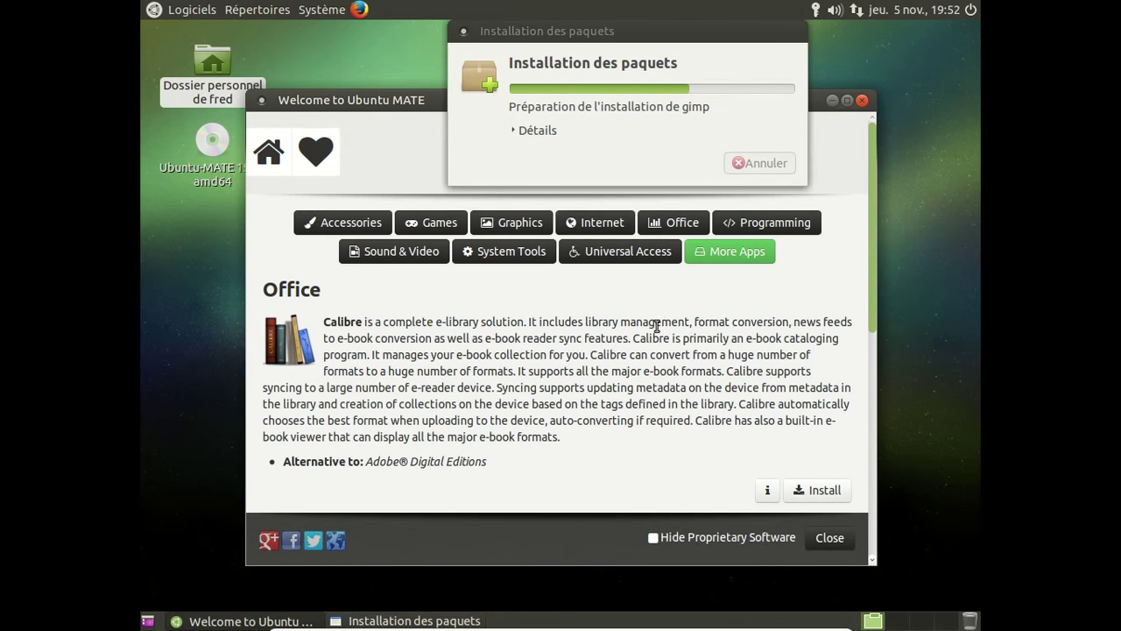
Step: Show the Programming category, review Geany and Meld, and return to the page's beginning
click(732, 224)
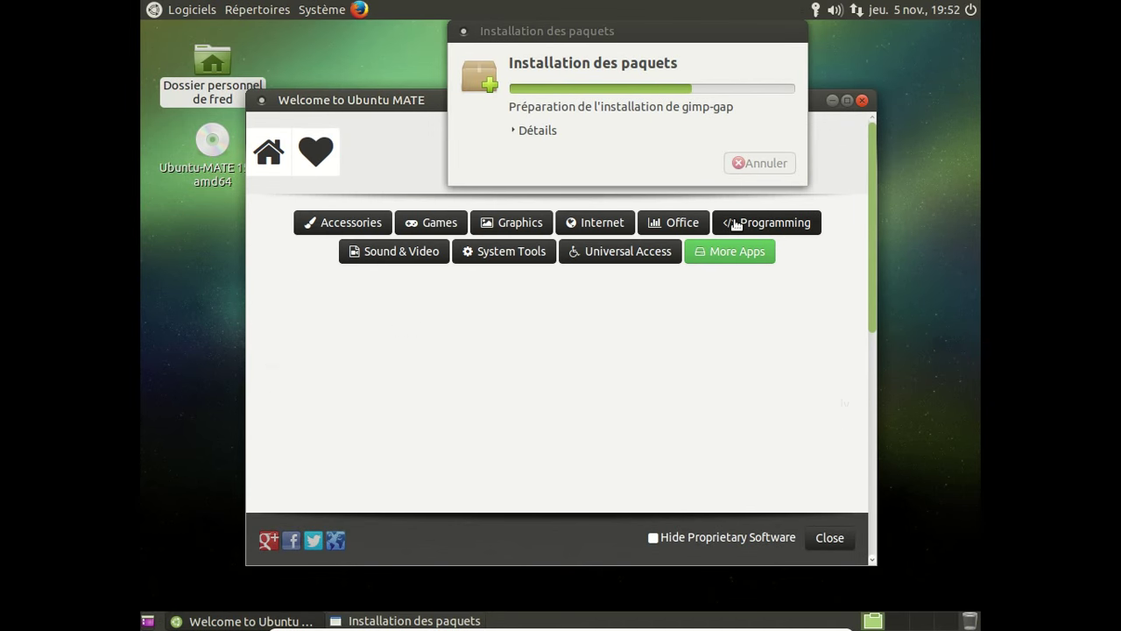
scroll(656, 318, down, 4)
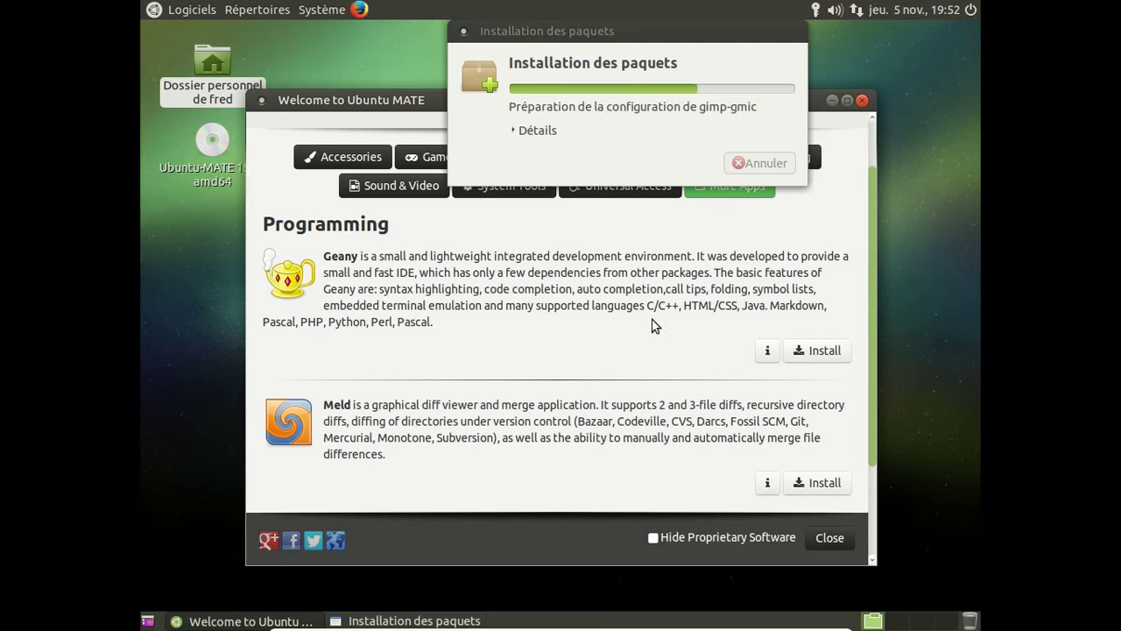
scroll(654, 321, up, 5)
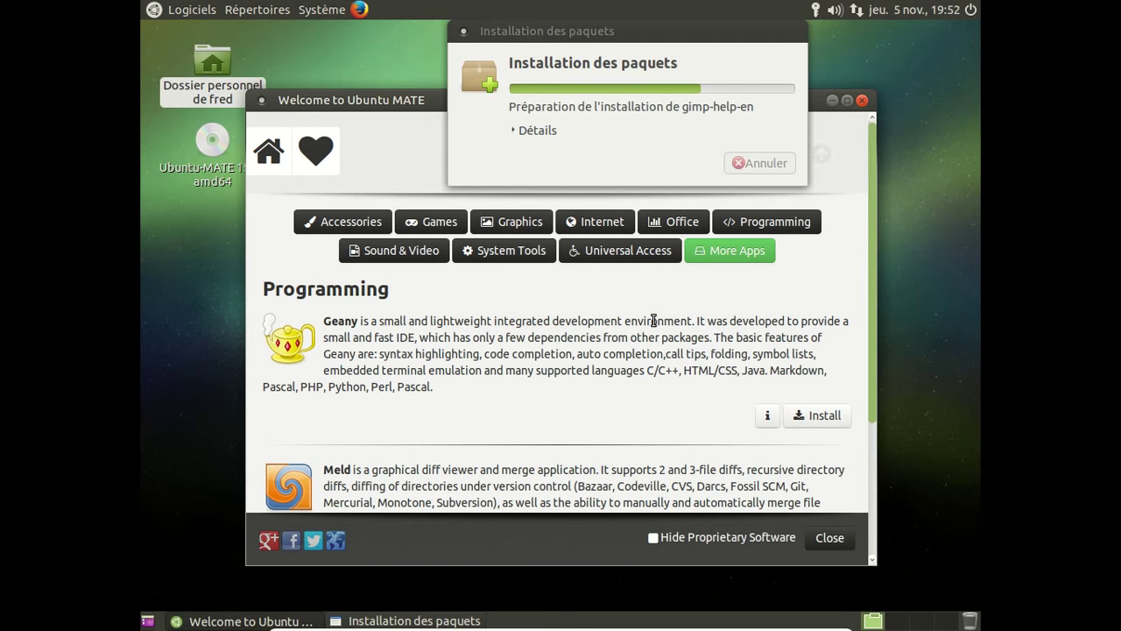
Step: Show the Sound & Video category and review its applications from Asunder through PulseAudio Volume Control and Spotify
click(420, 256)
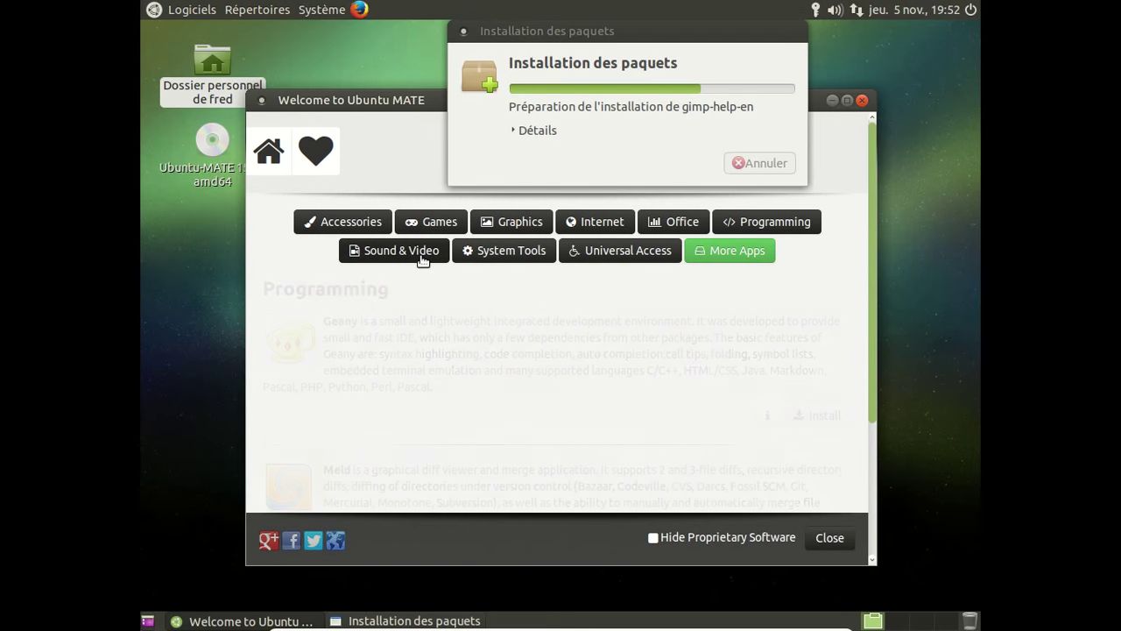
scroll(601, 340, down, 3)
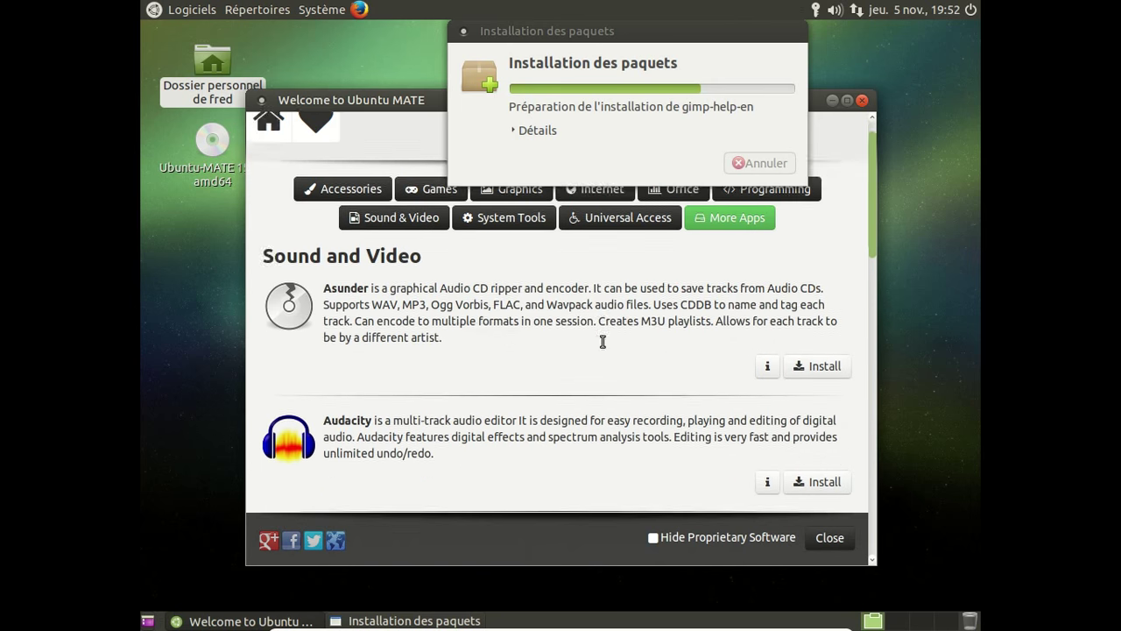
scroll(601, 341, down, 5)
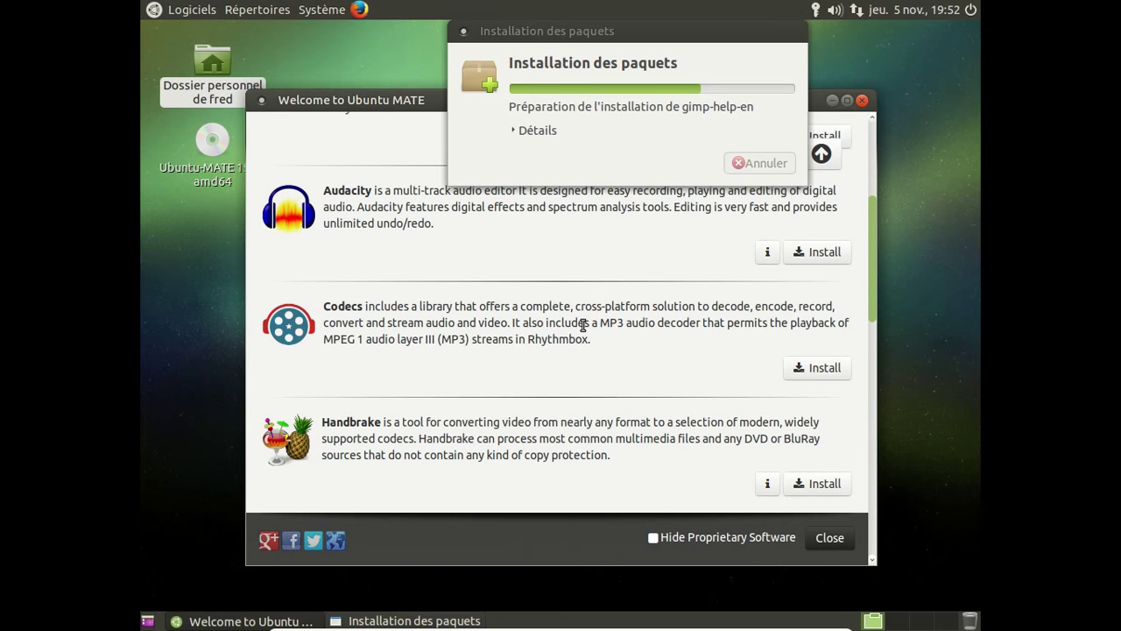
scroll(582, 324, down, 6)
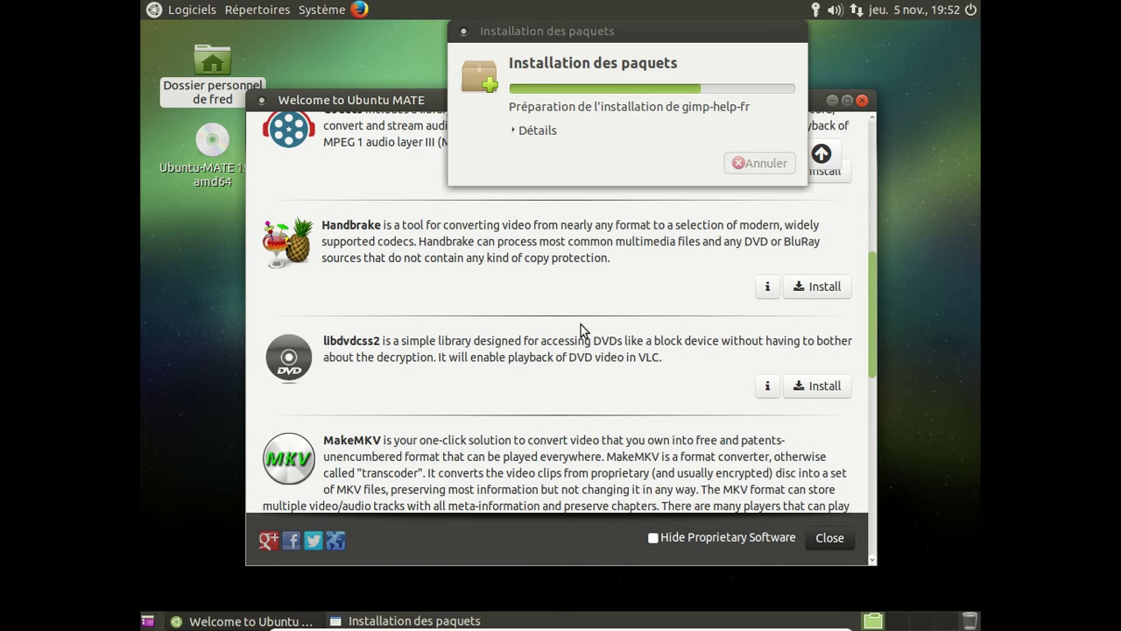
scroll(581, 330, down, 9)
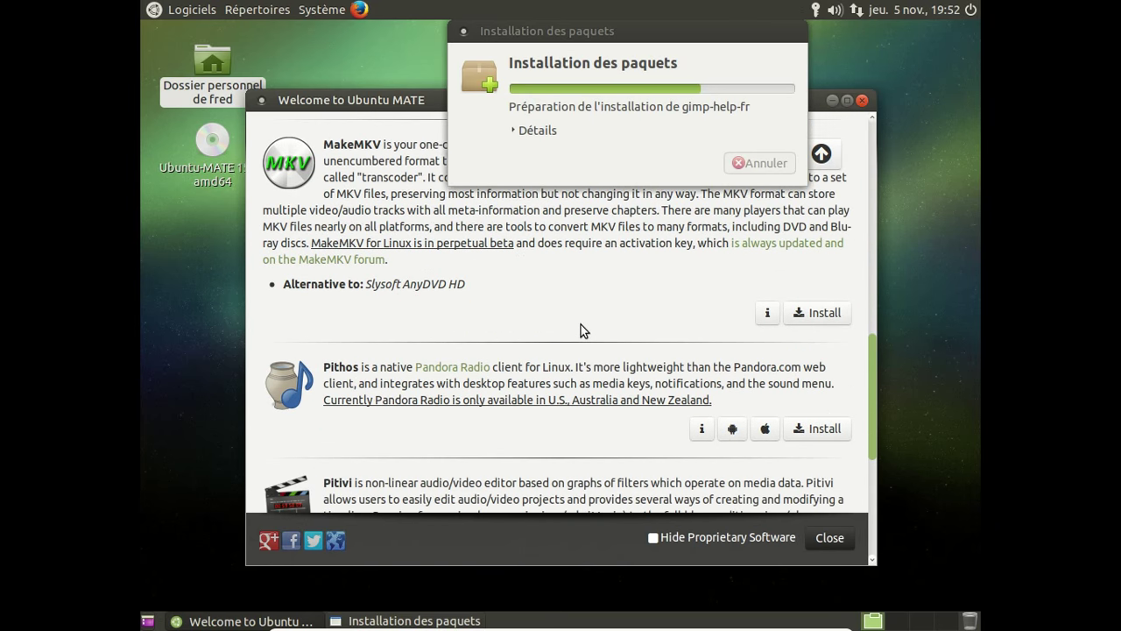
scroll(581, 325, down, 9)
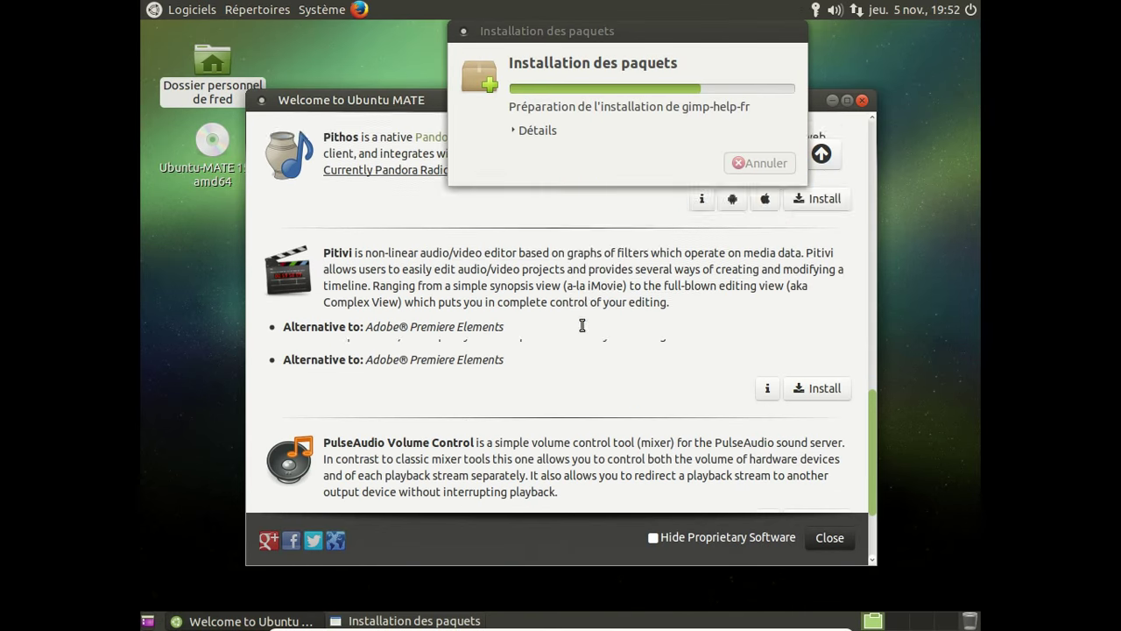
scroll(581, 324, up, 6)
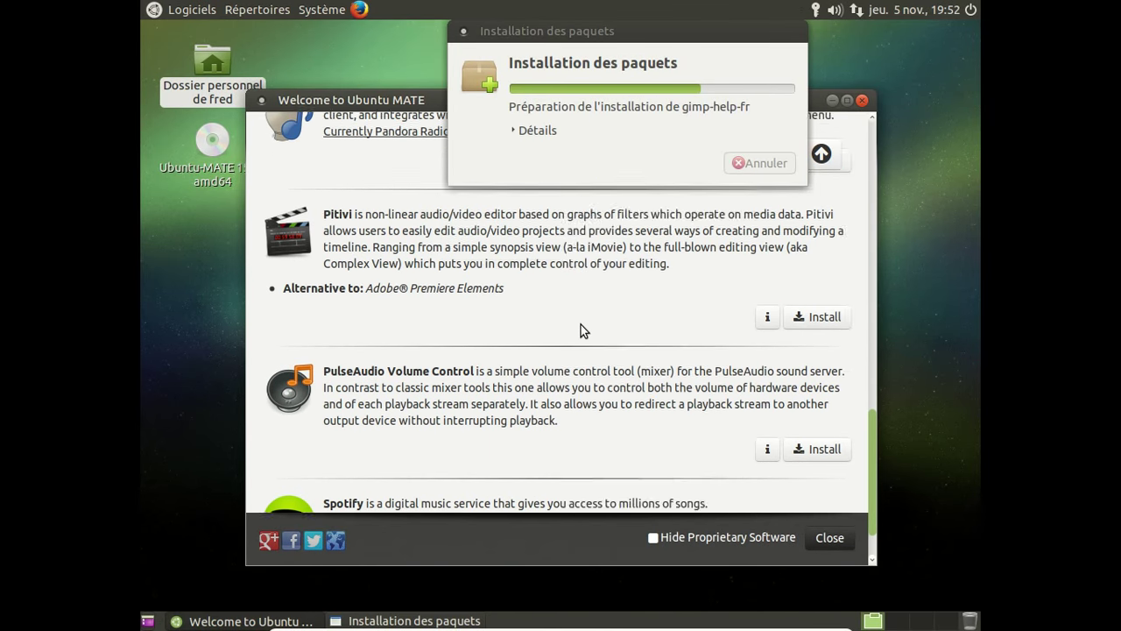
Step: Check the details of the running GIMP package installation and dismiss its completion notification
click(522, 131)
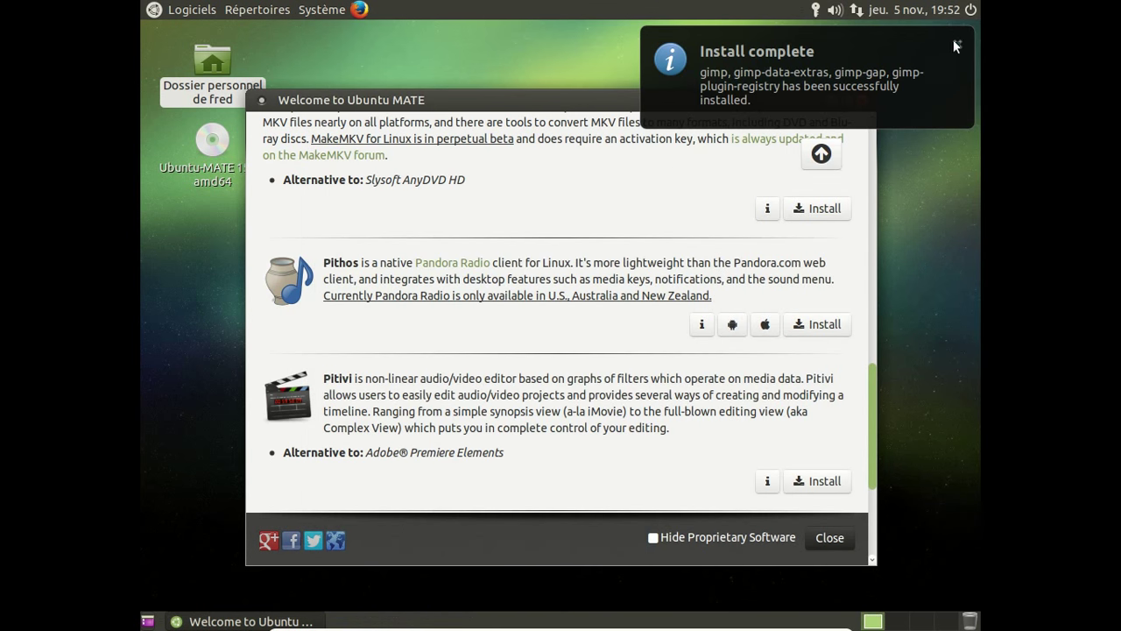
click(956, 45)
Step: Install Codecs from the Sound and Video applications and expand the package download details
scroll(723, 278, up, 6)
scroll(723, 278, up, 5)
click(814, 331)
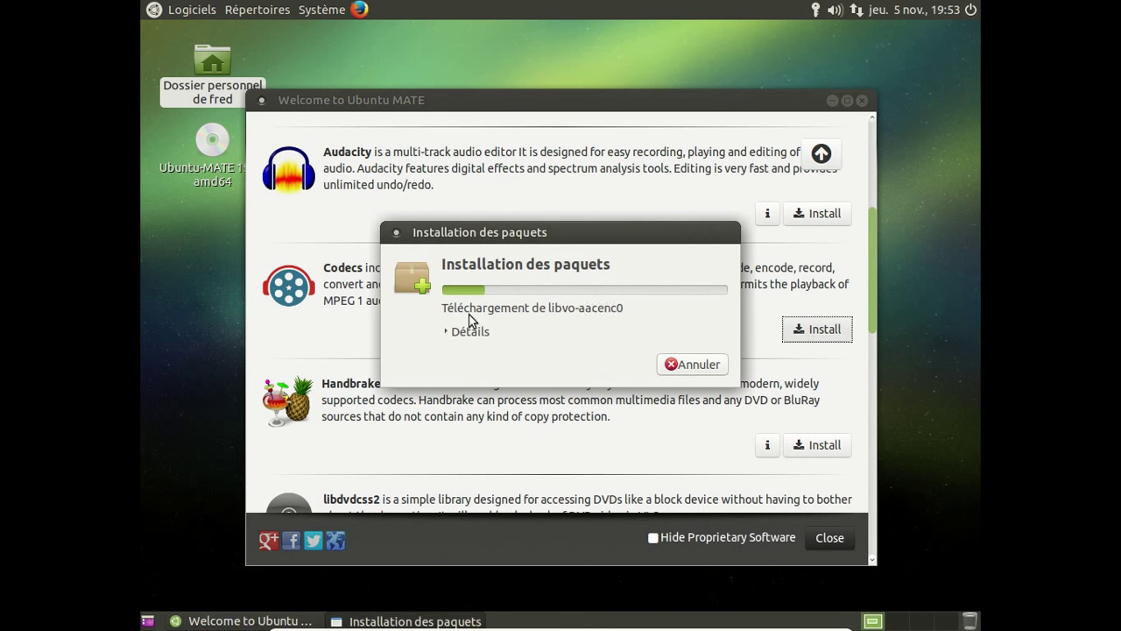
click(469, 331)
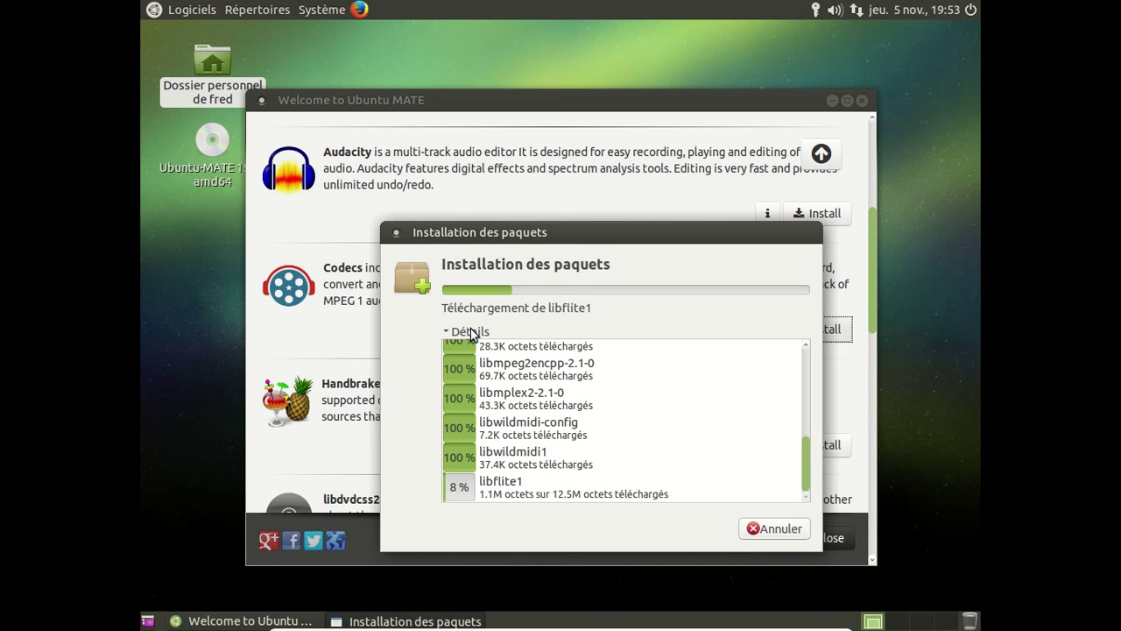
Step: Review the installed software by category, including Bureautique, Son et vidéo and Accessoires, and close the listing
click(200, 12)
mouse_move(232, 102)
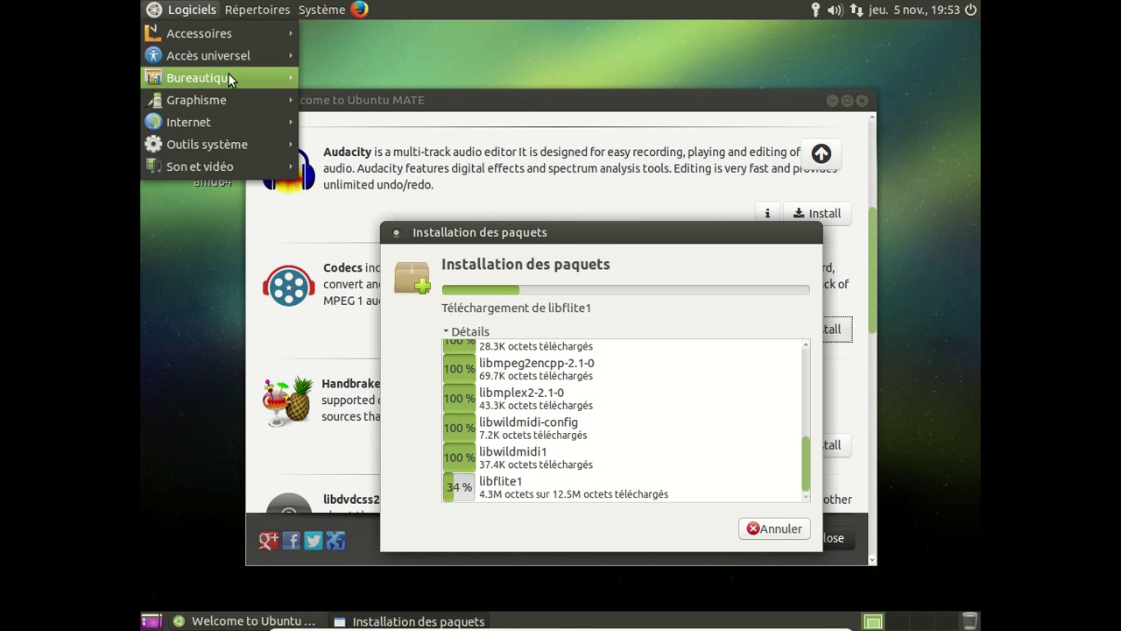
mouse_move(227, 78)
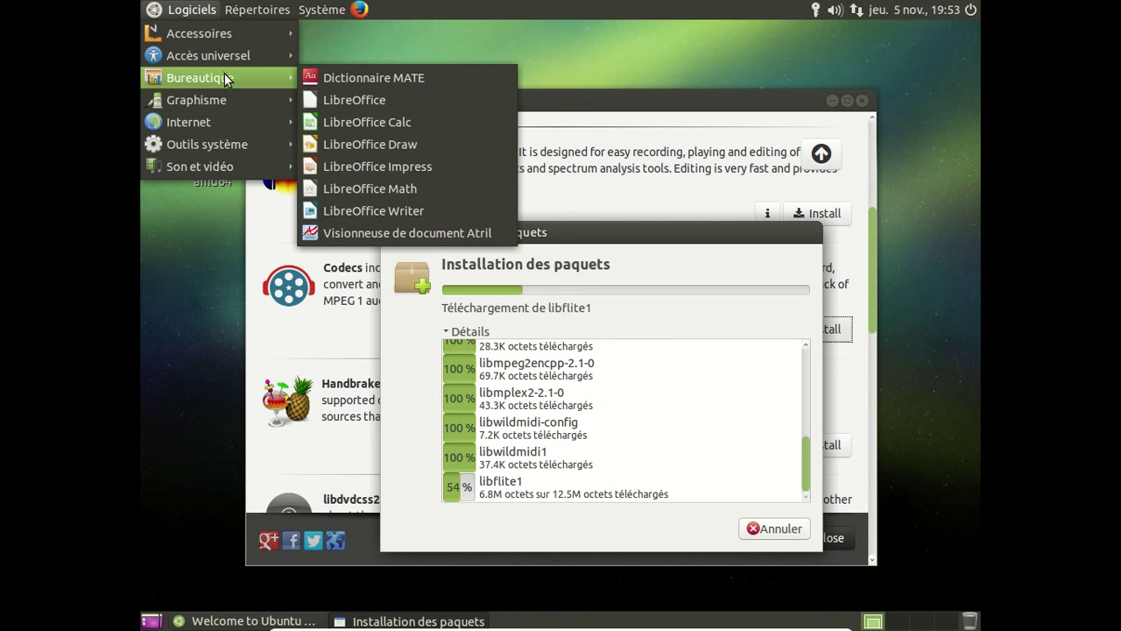
mouse_move(226, 146)
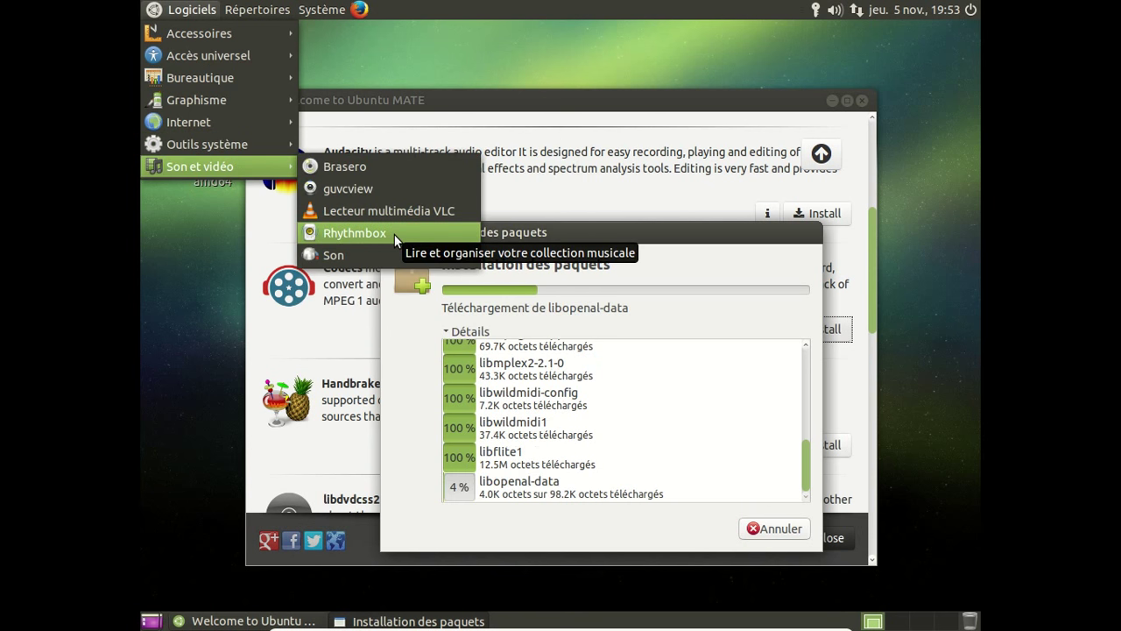
mouse_move(268, 141)
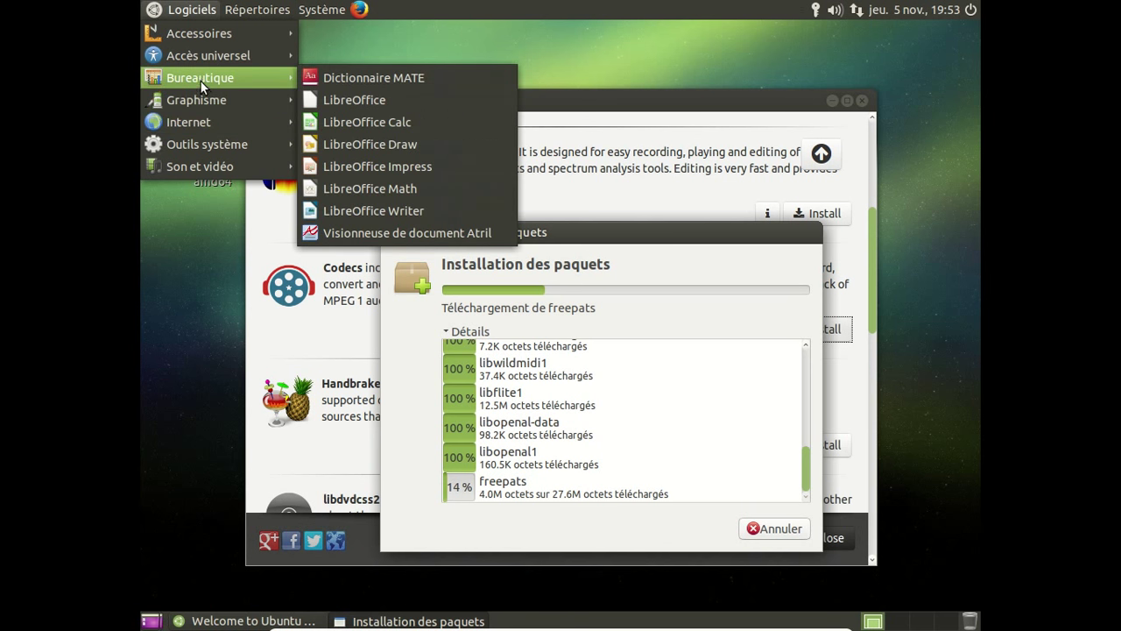
mouse_move(191, 59)
mouse_move(199, 35)
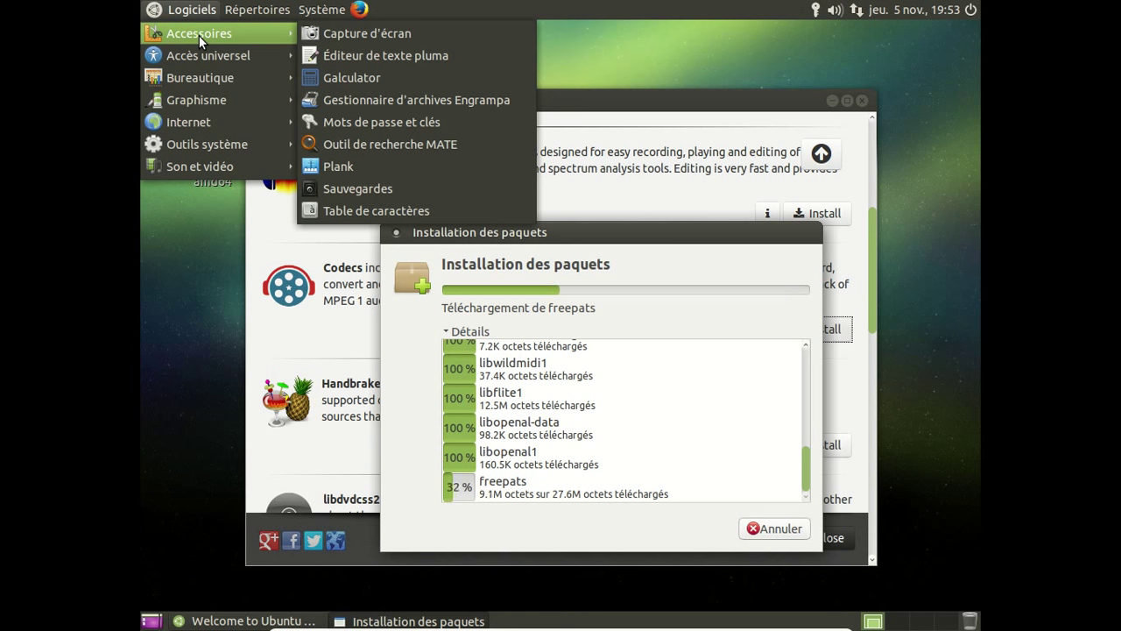
click(181, 10)
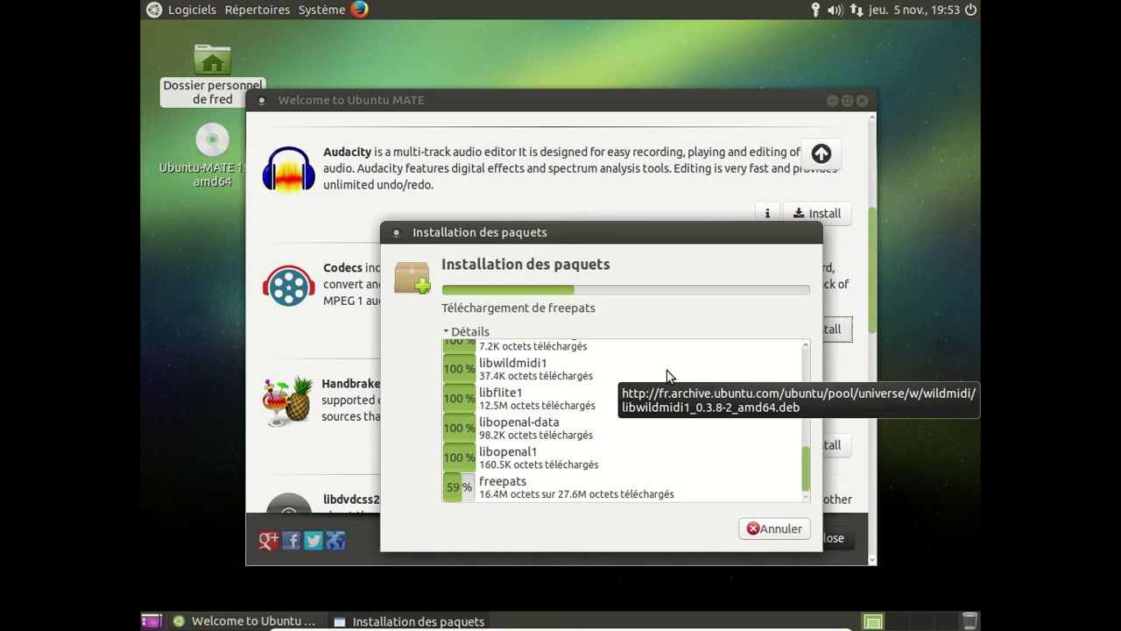
Step: Review the system preferences for Matériel, Personnel and Apparence, and open the Menu principal editor
click(329, 12)
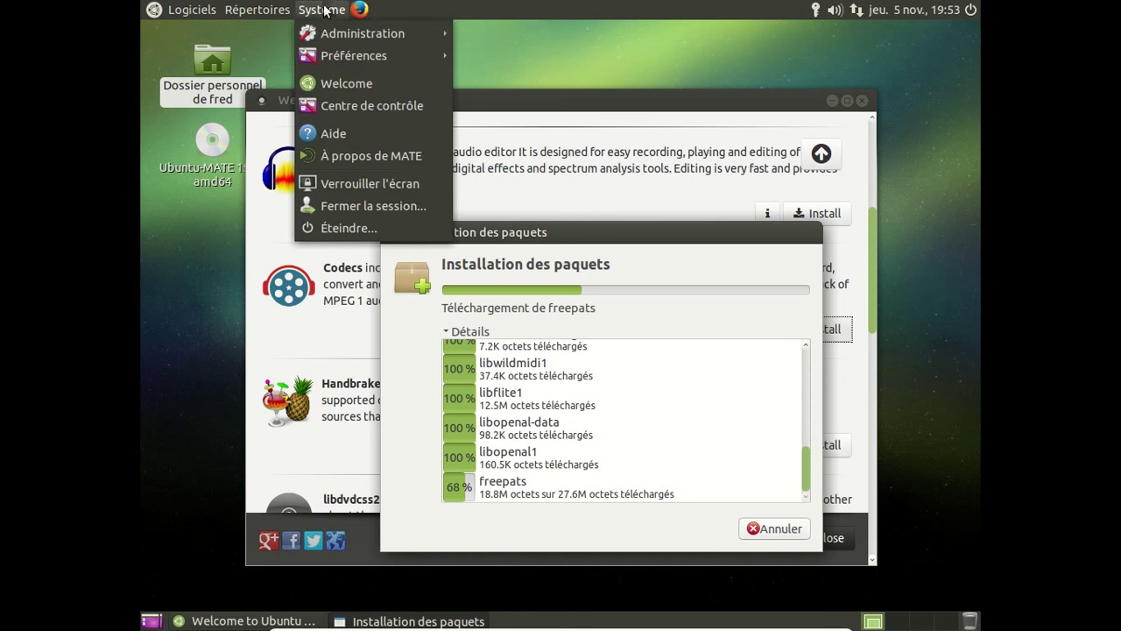
mouse_move(354, 32)
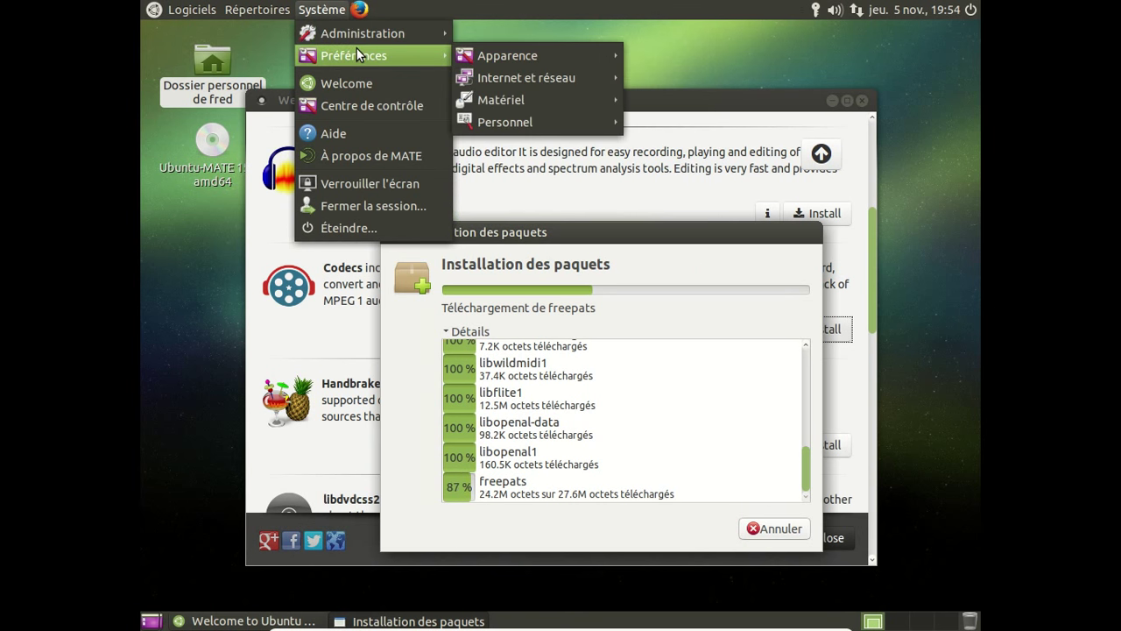
mouse_move(530, 100)
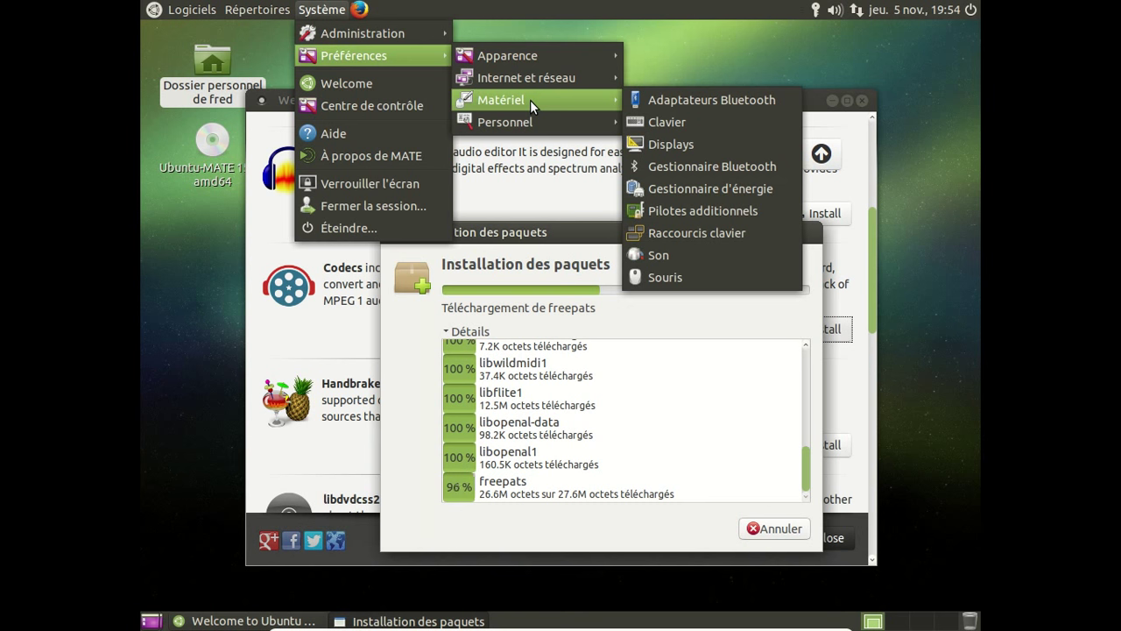
mouse_move(528, 120)
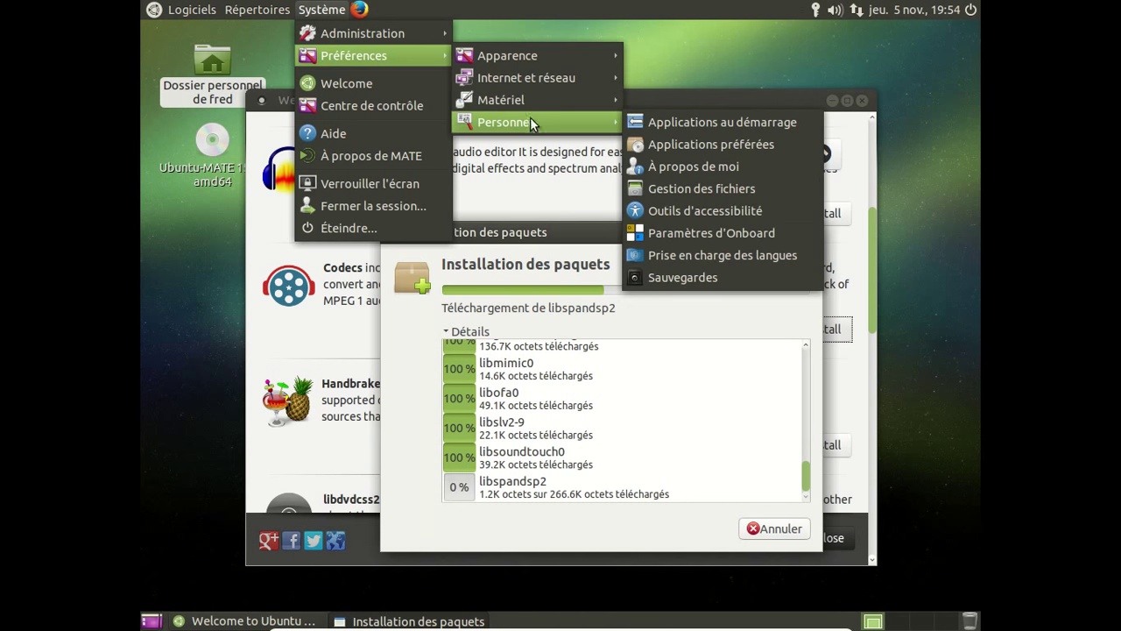
mouse_move(531, 52)
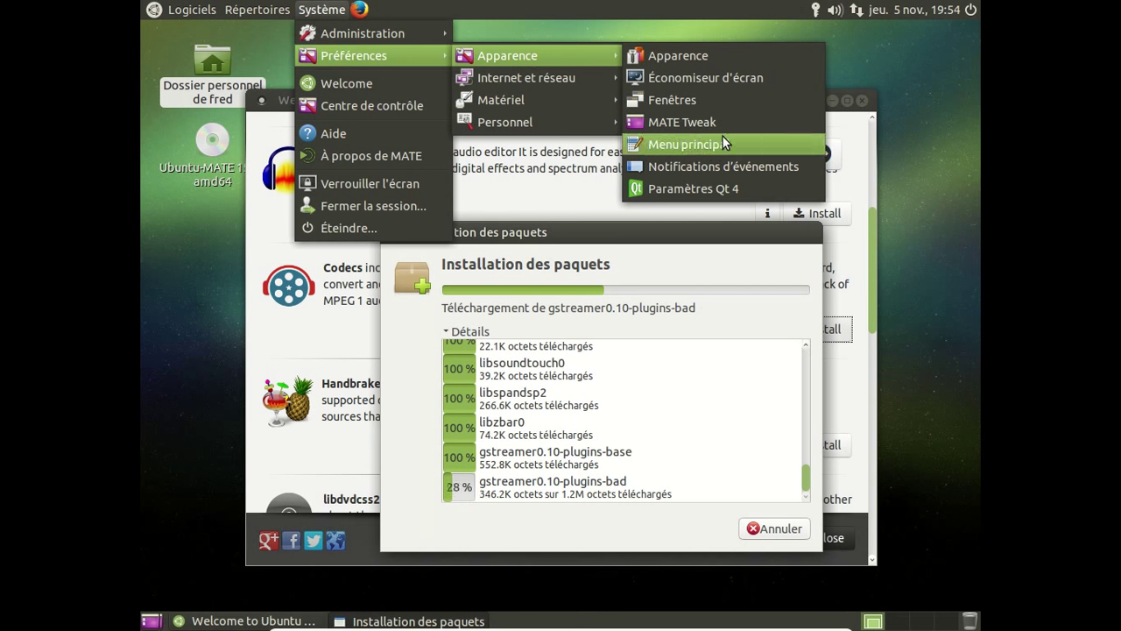
click(722, 137)
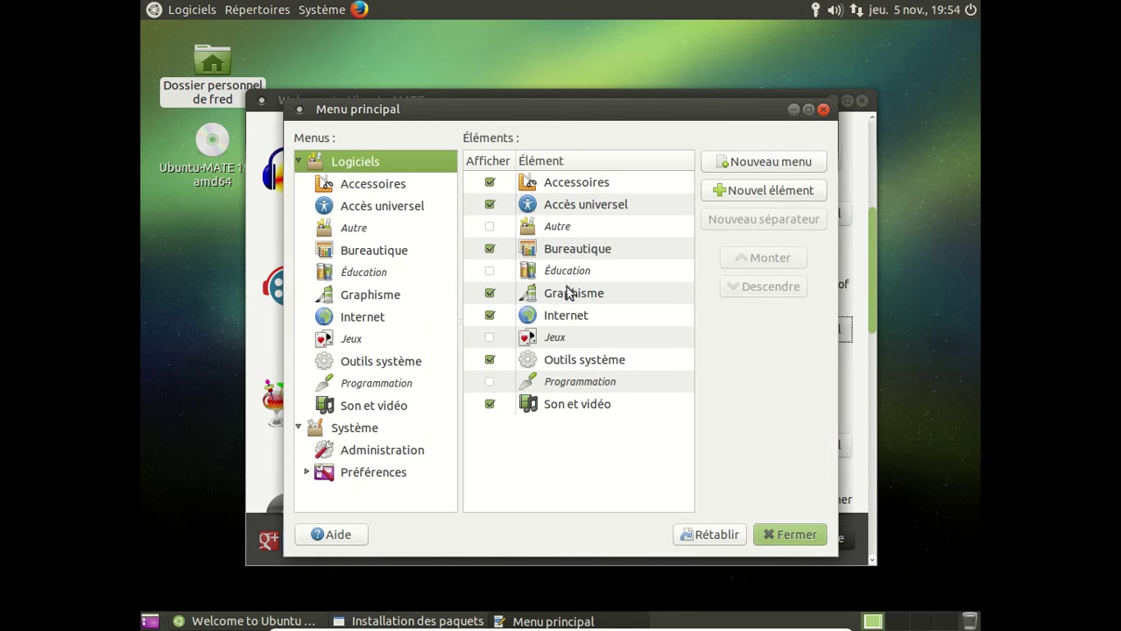
Step: Make sure Éditeur d'image GIMP is shown in the Graphisme menu, close the menu editor, and check the Graphisme software list
click(381, 297)
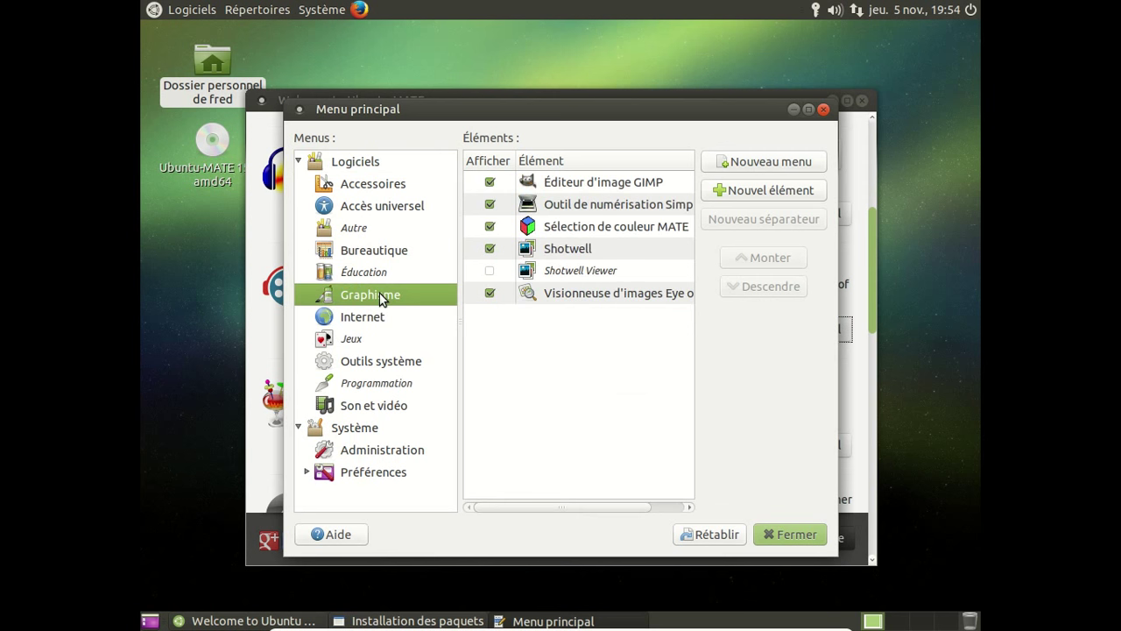
click(494, 182)
click(794, 534)
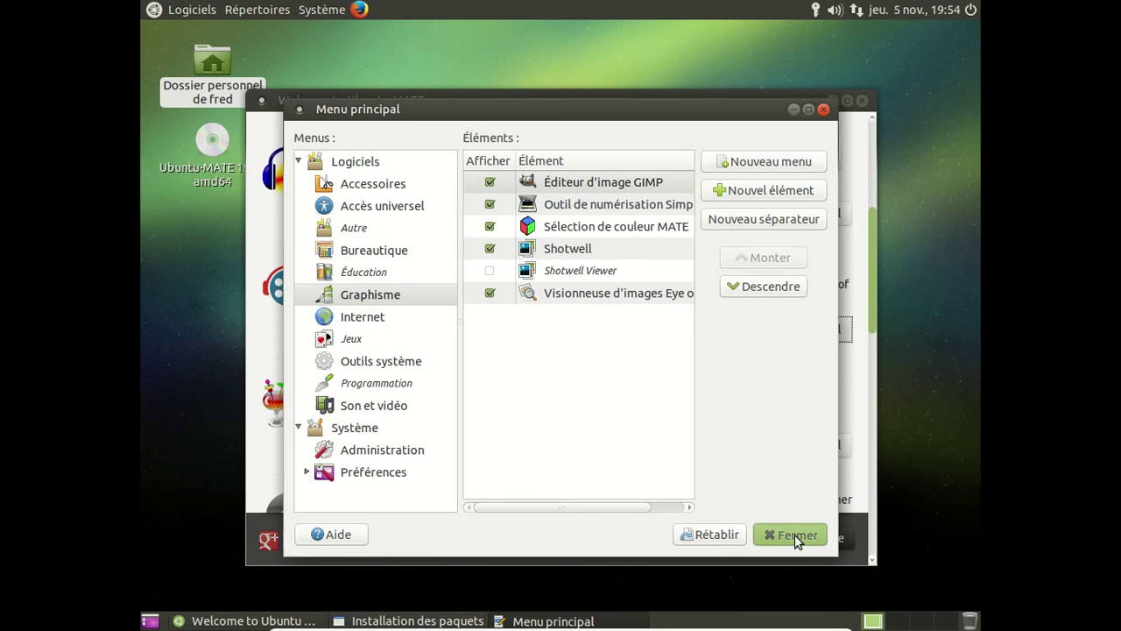
click(192, 10)
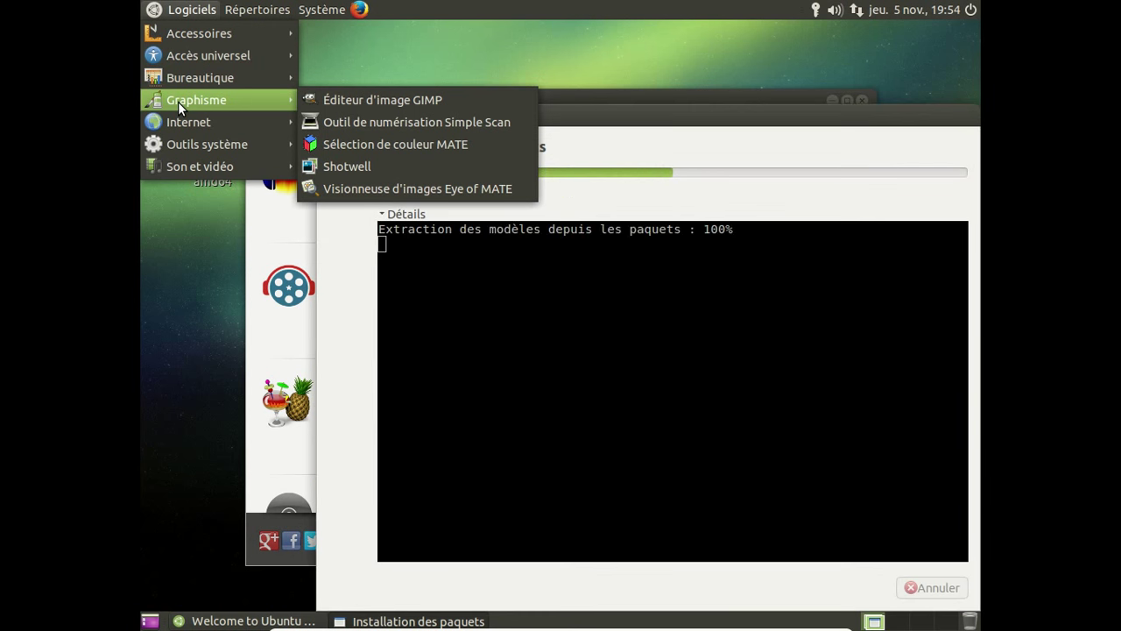
Step: Move the codec installation window clear of the system indicators and read the package update error notice
click(711, 130)
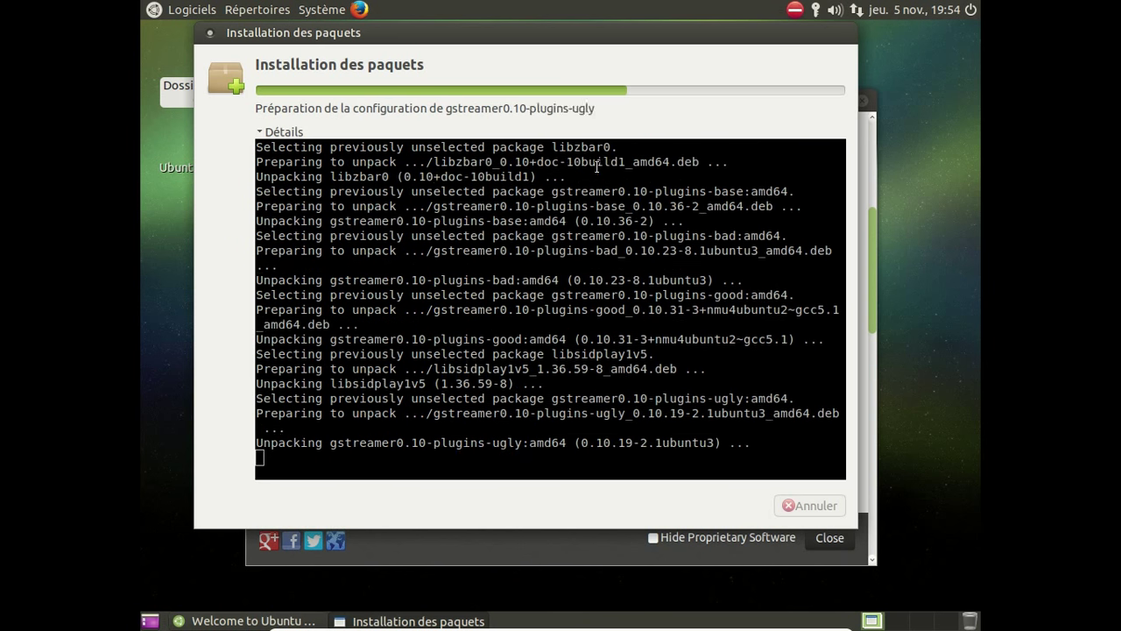
click(795, 10)
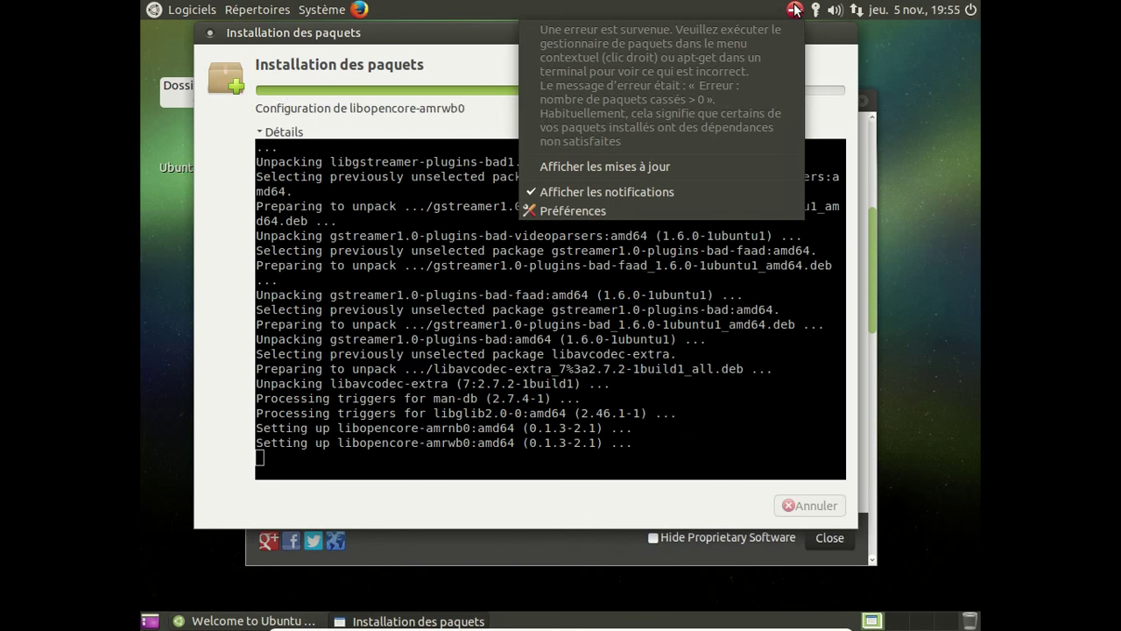
Step: Dismiss the install notification, check for available updates with the update manager, and reread the package error notice
click(794, 11)
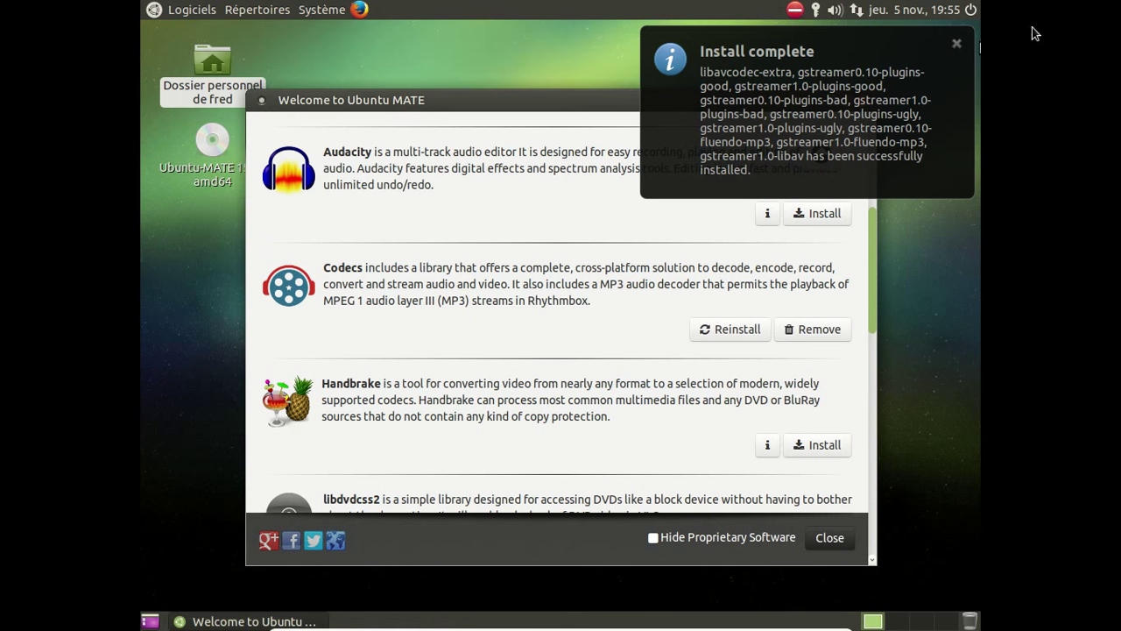
click(957, 43)
click(795, 10)
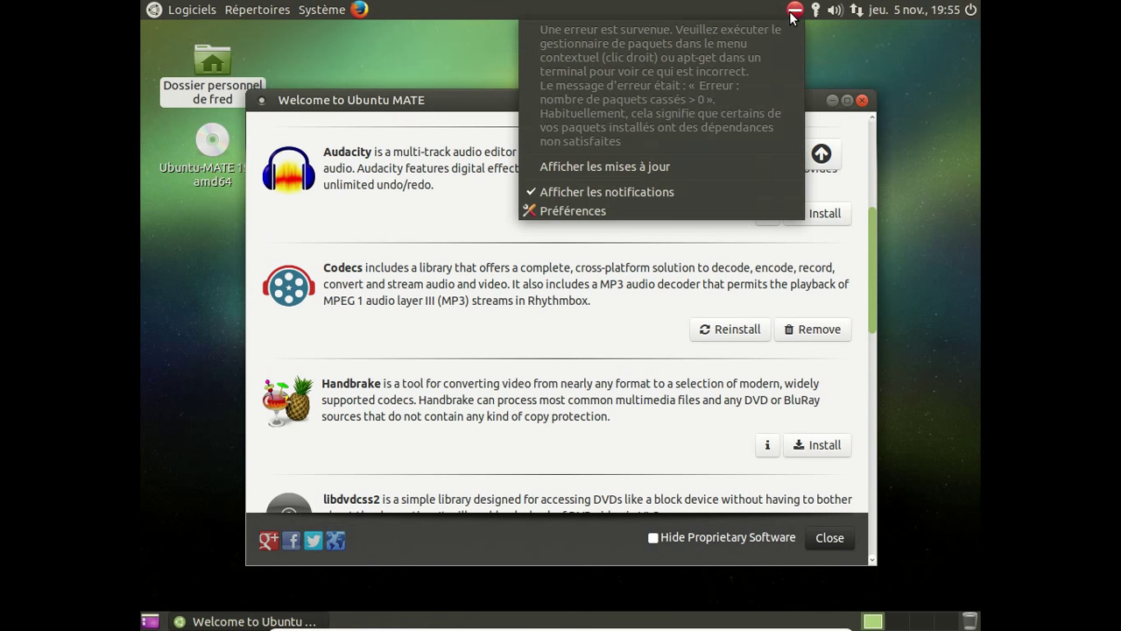
click(664, 167)
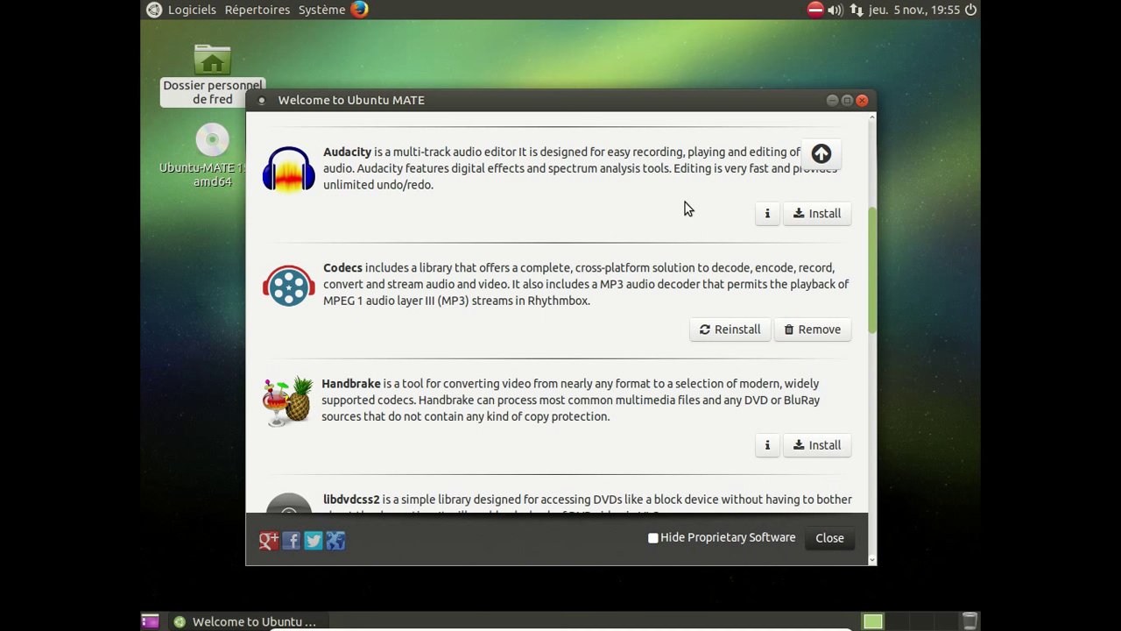
scroll(685, 203, down, 2)
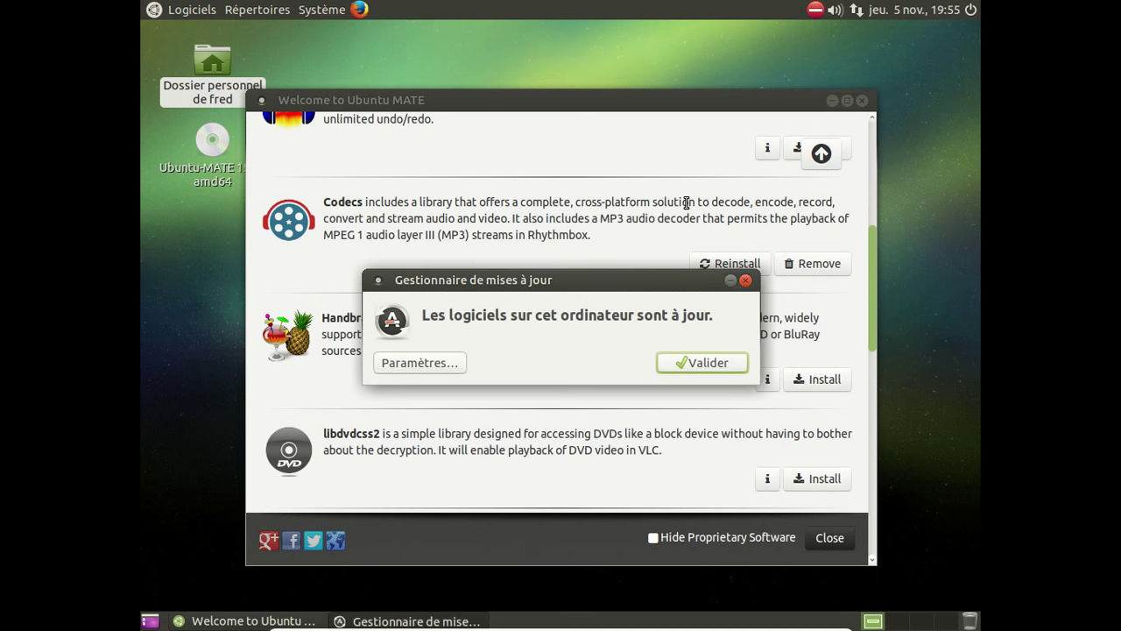
click(723, 366)
click(811, 10)
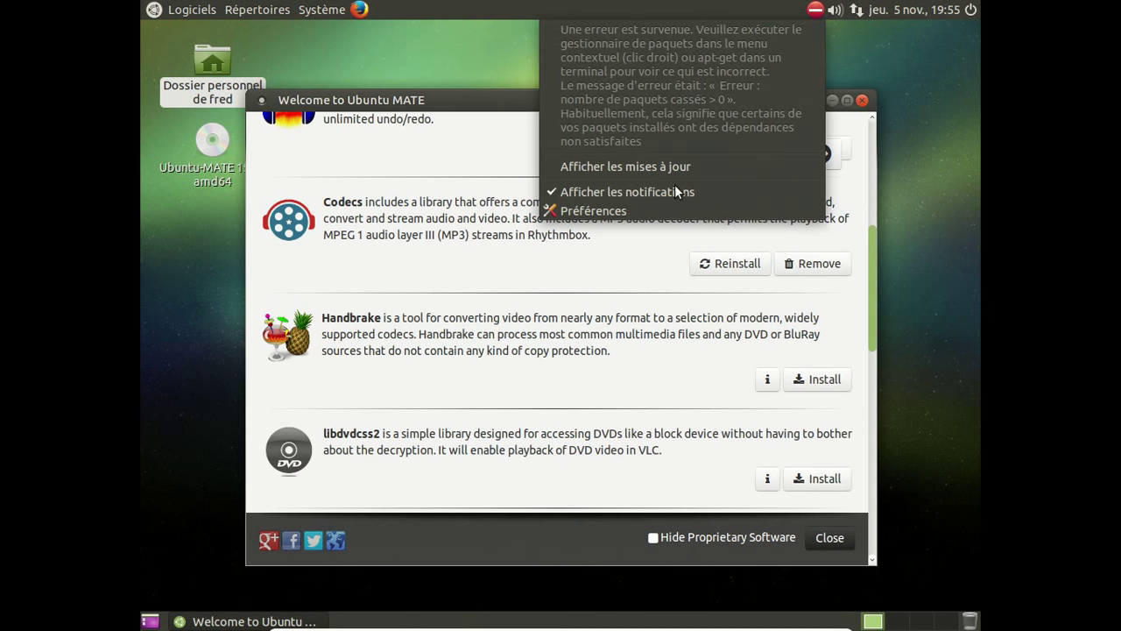
click(904, 84)
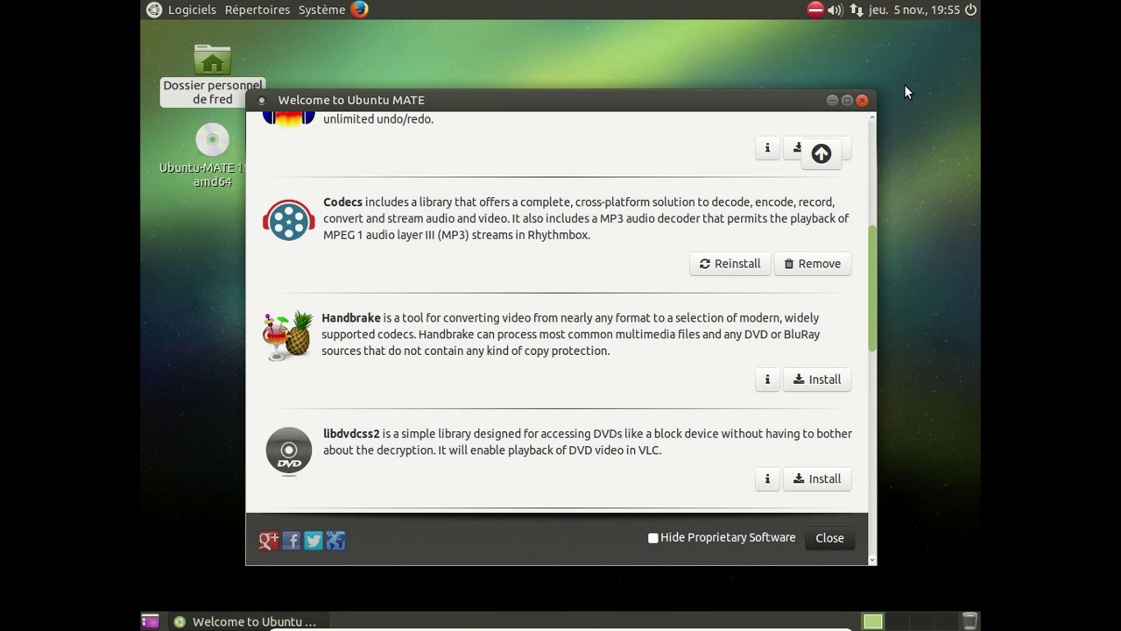
Step: Browse the System Tools, Universal Access and More Apps software categories, and close the welcome guide
drag(872, 228, 869, 32)
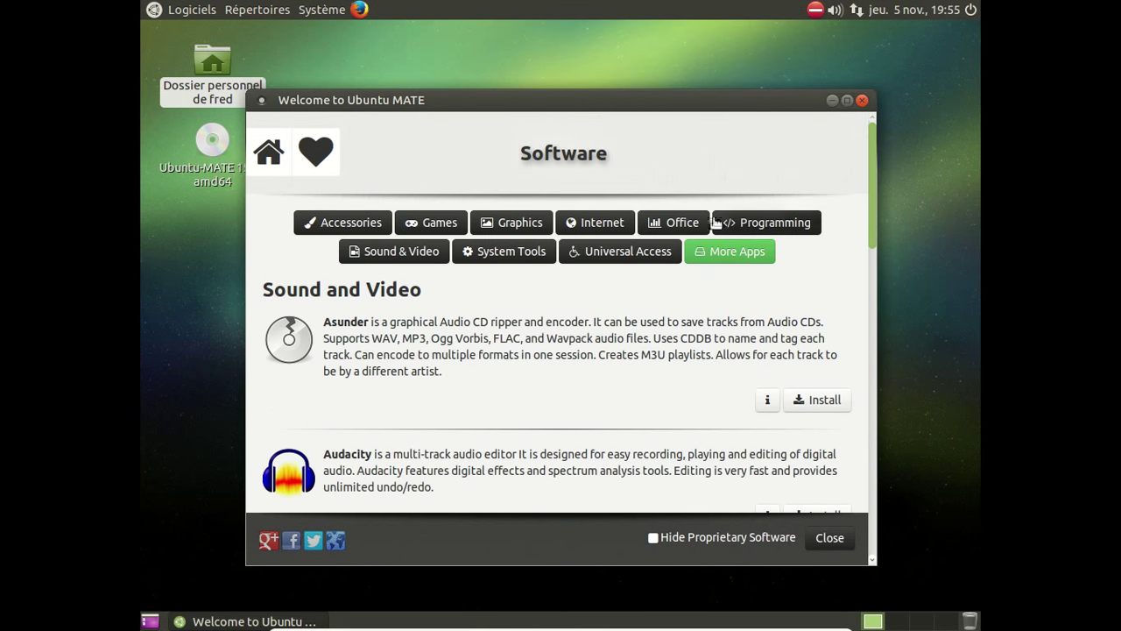
click(506, 252)
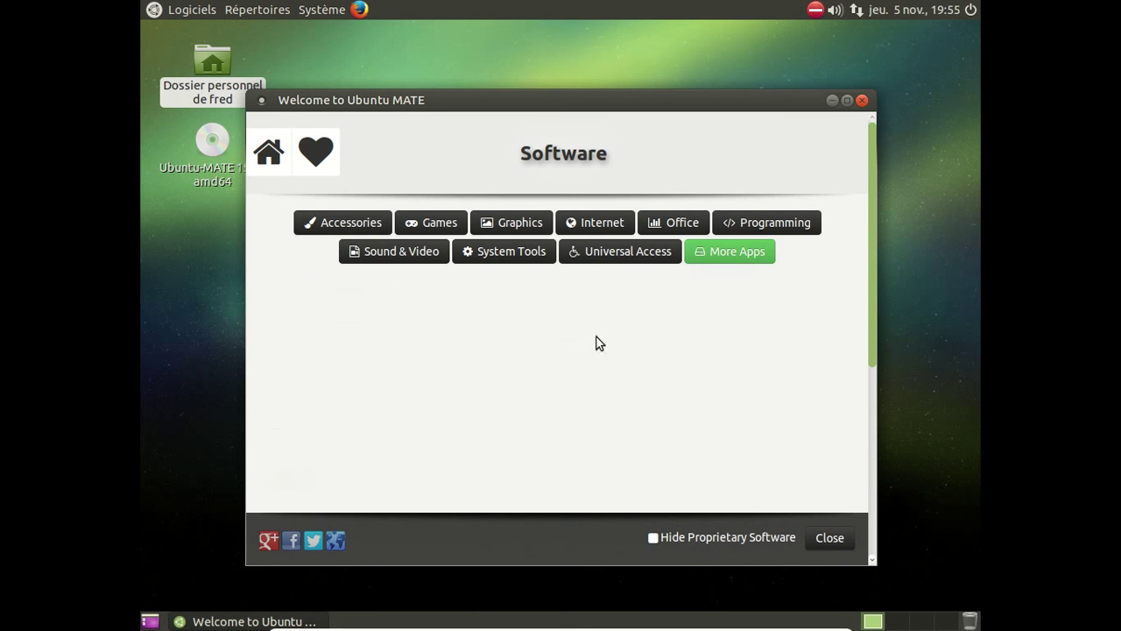
scroll(591, 322, down, 5)
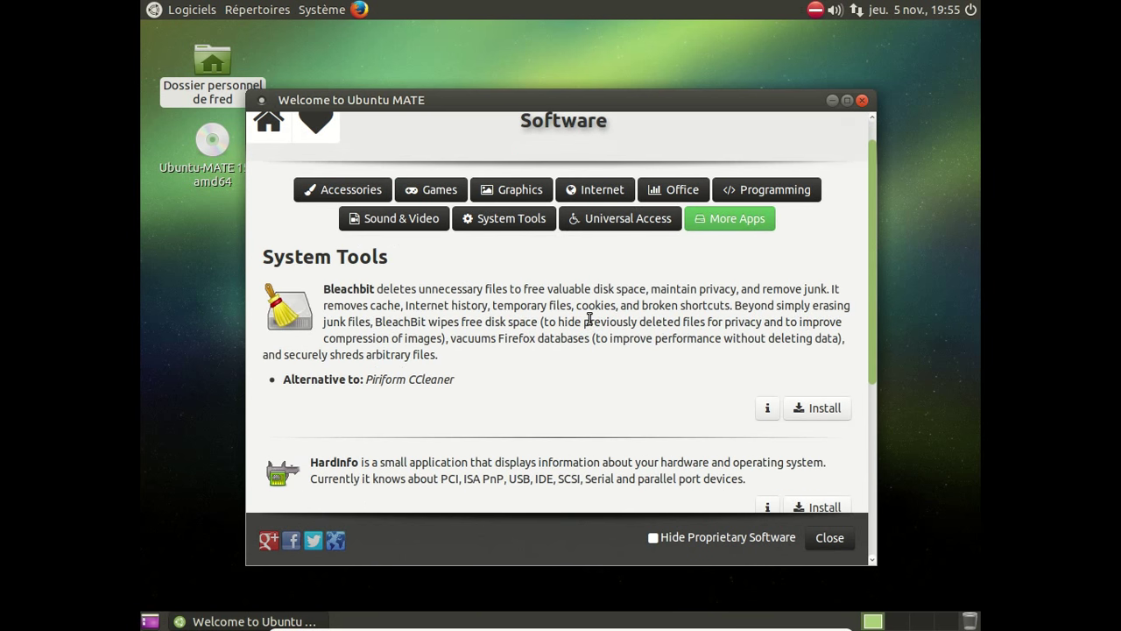
scroll(590, 320, down, 4)
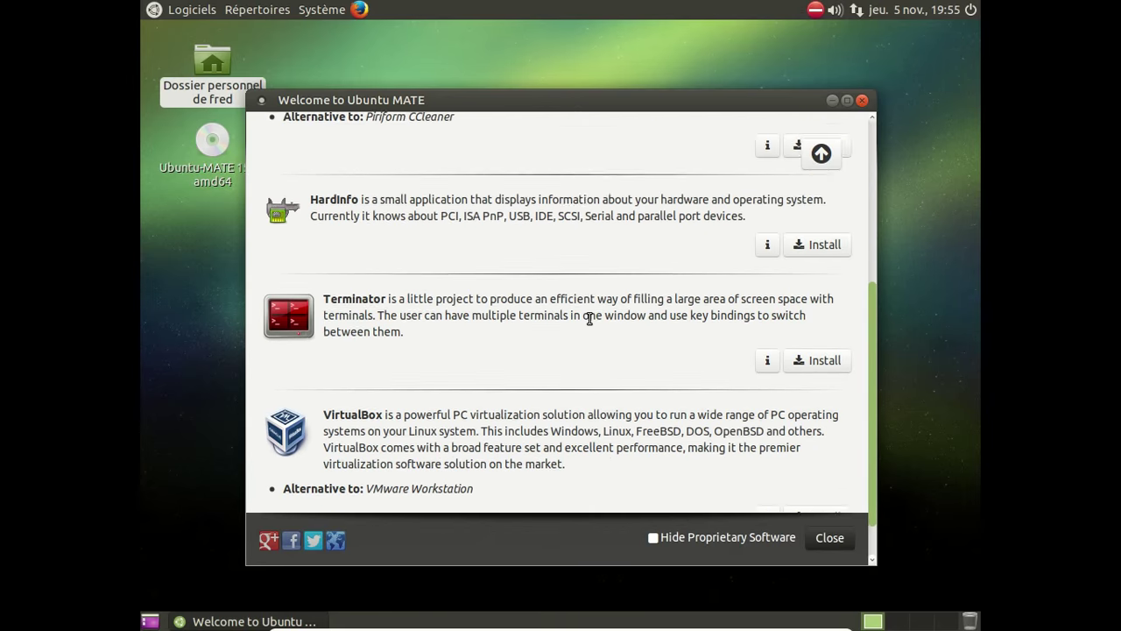
scroll(654, 368, up, 9)
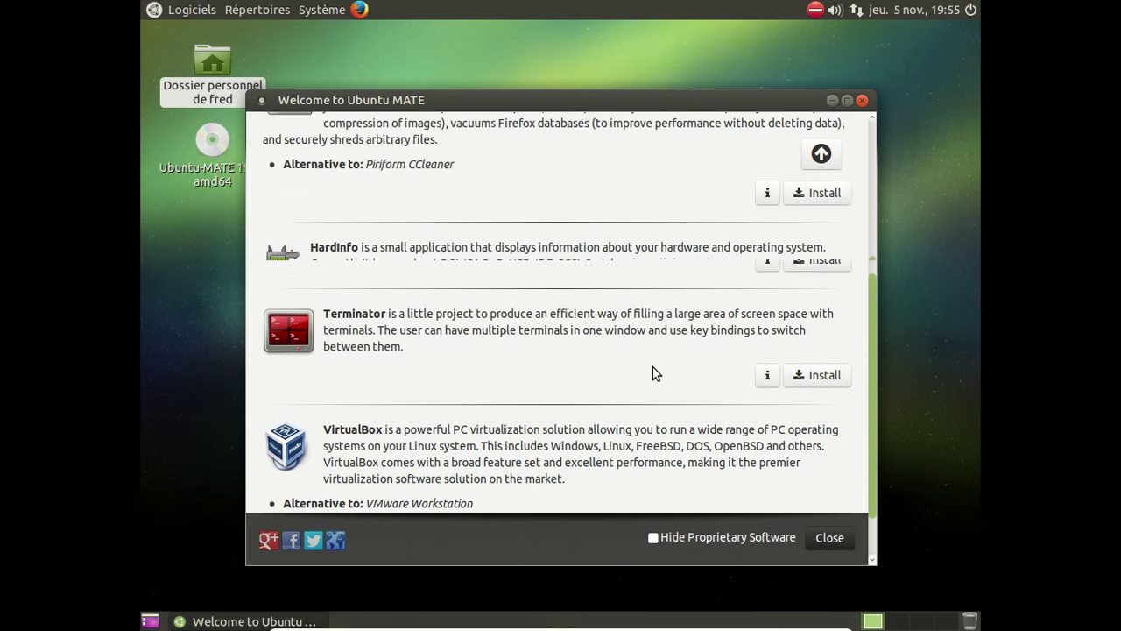
click(620, 200)
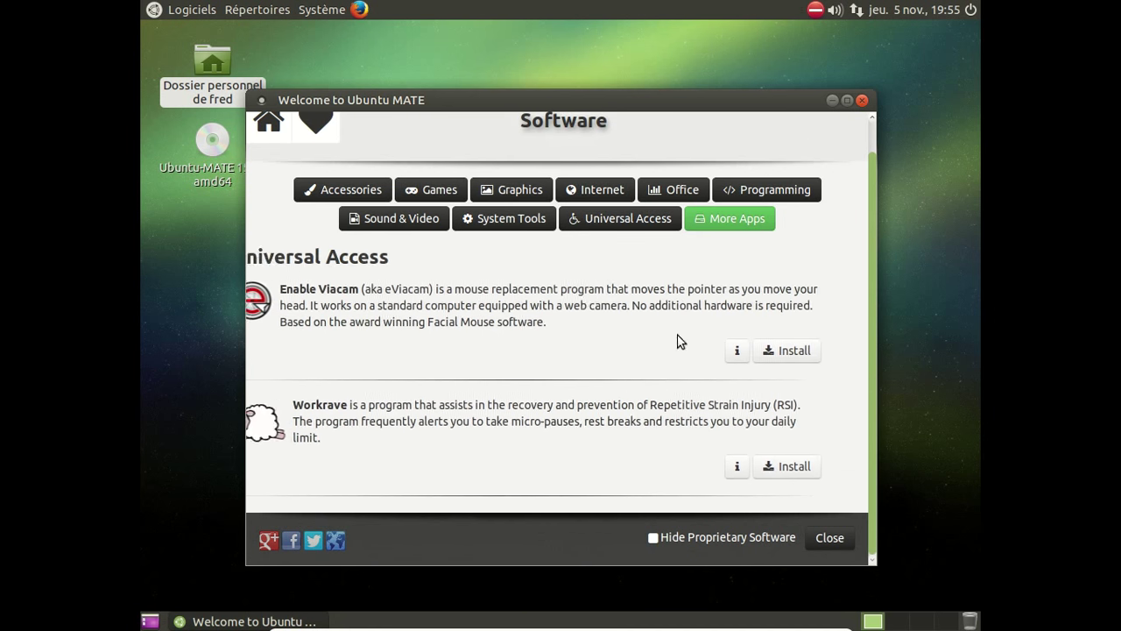
click(714, 222)
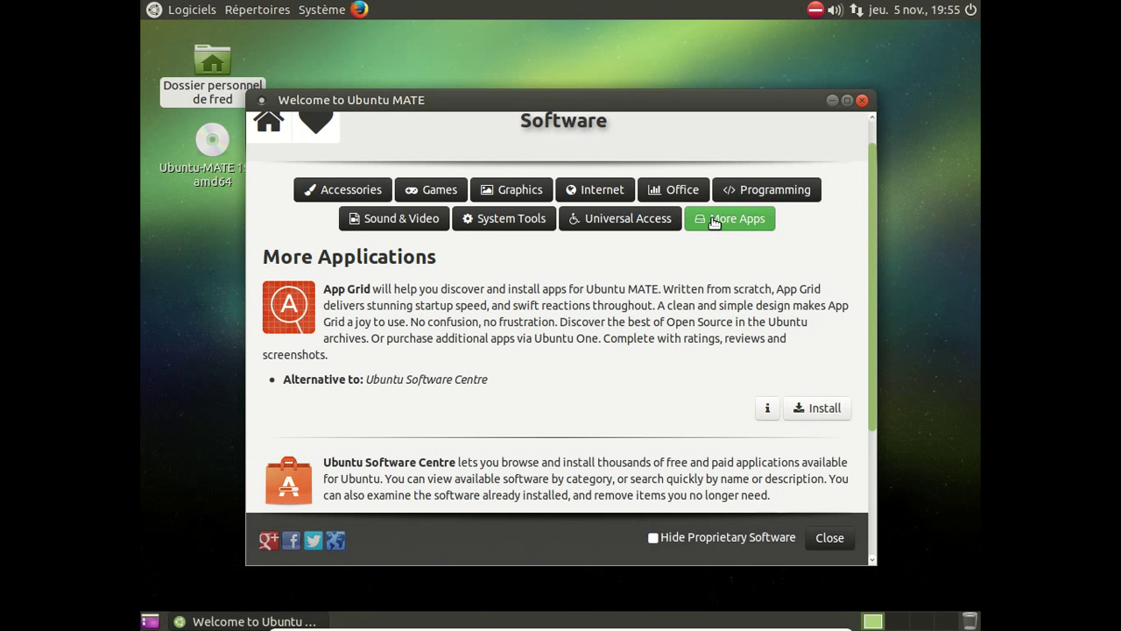
scroll(623, 289, down, 5)
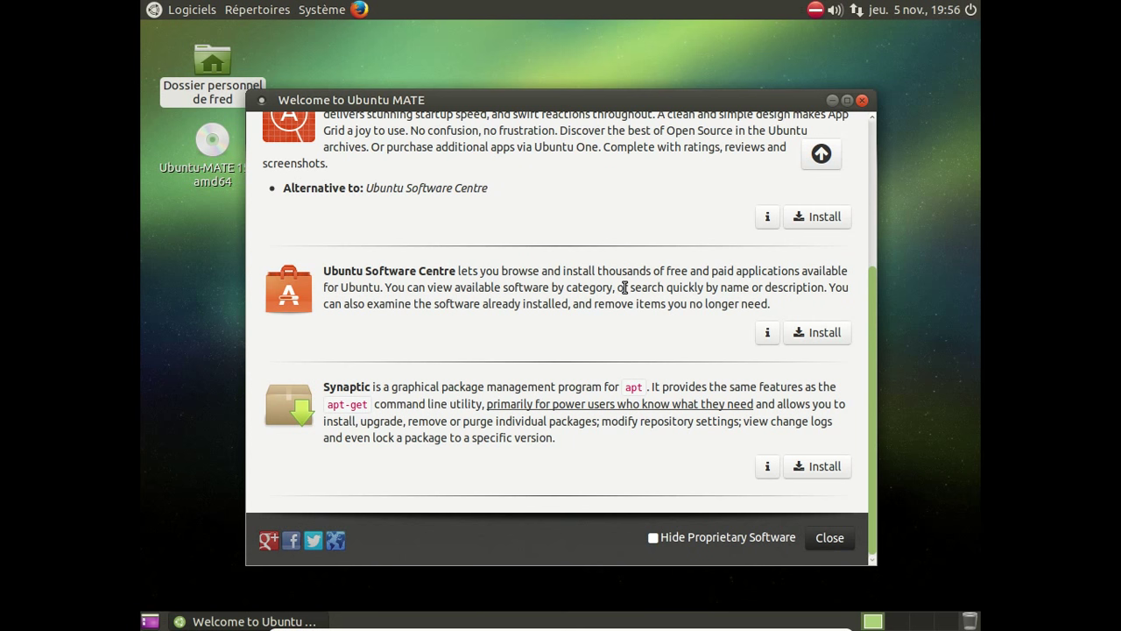
click(864, 102)
Step: Launch Éditeur d'image GIMP from the Graphisme category and move its image window up, clear of the layers dock
click(175, 12)
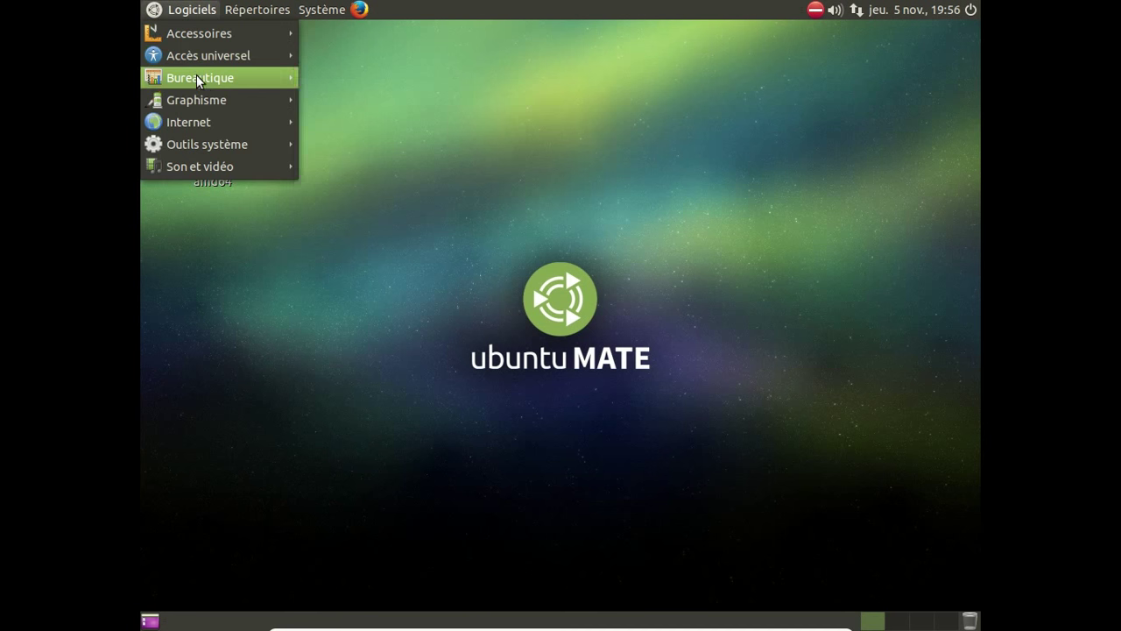
mouse_move(210, 102)
click(338, 104)
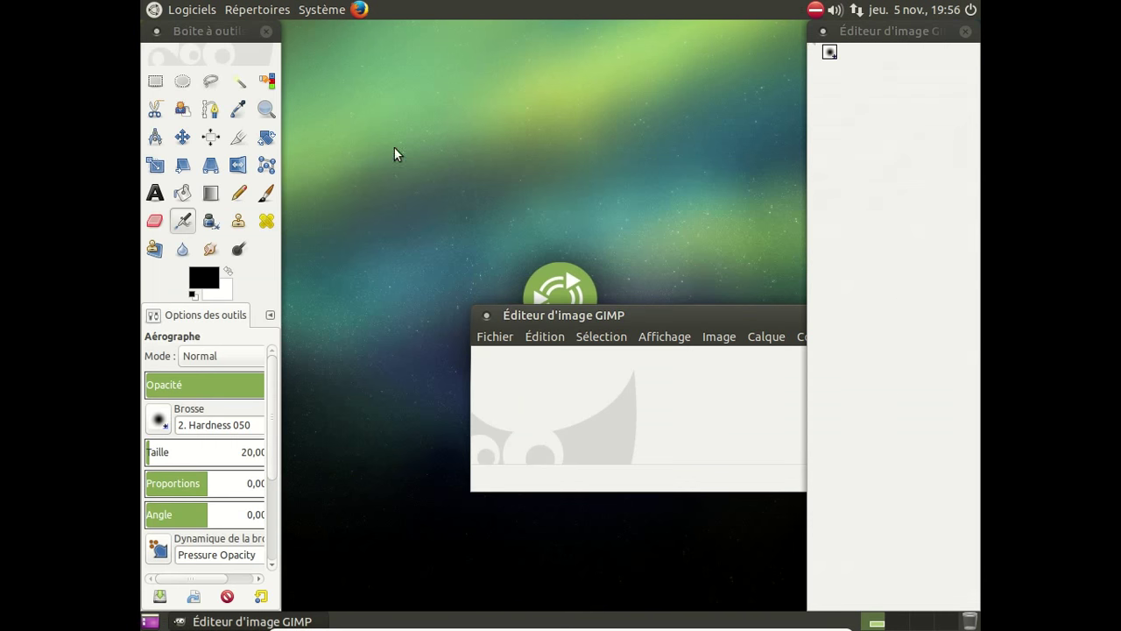
drag(637, 314, 410, 94)
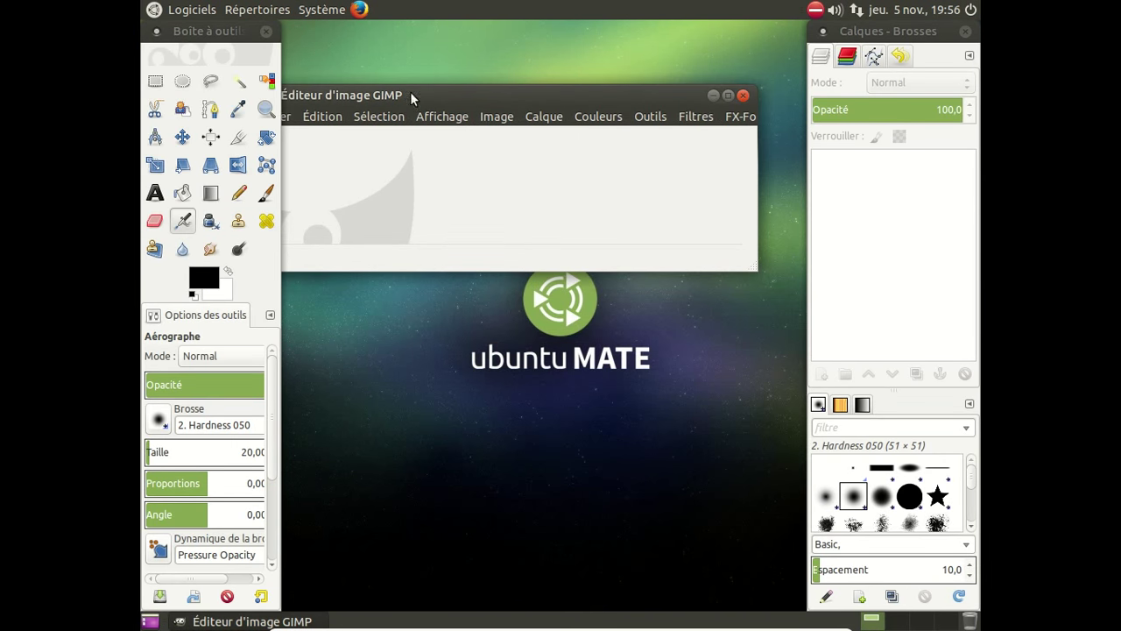
Step: Rearrange and widen the GIMP image window to reach its window options, and enable Mode fenêtre unique
click(736, 116)
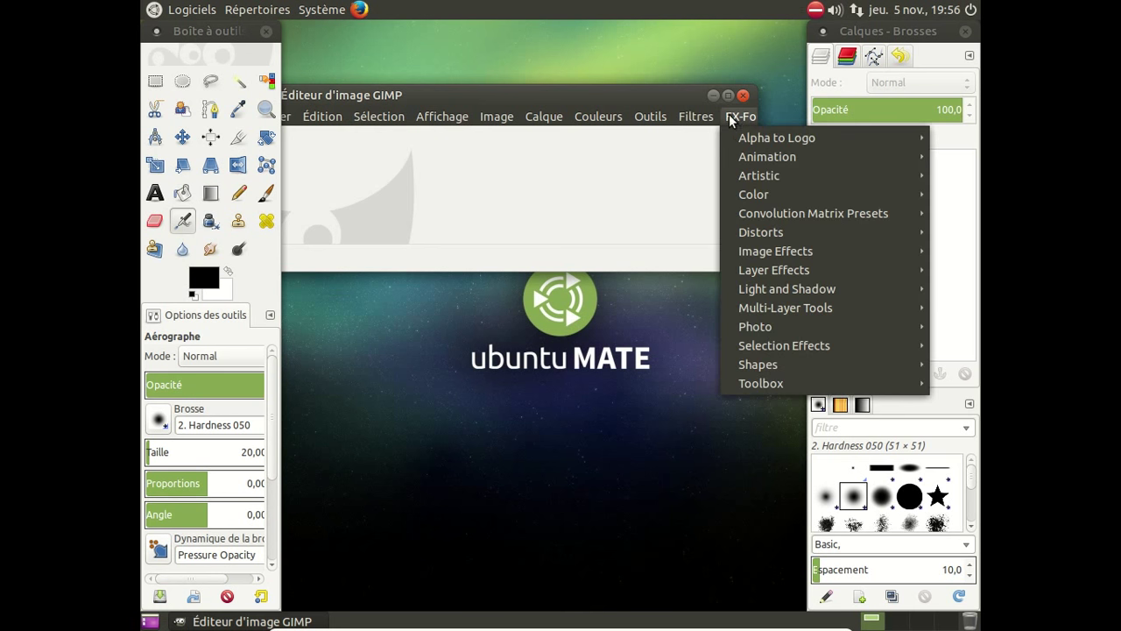
click(697, 116)
drag(744, 262, 808, 268)
drag(632, 91, 577, 91)
drag(788, 193, 852, 197)
drag(699, 97, 591, 100)
click(742, 121)
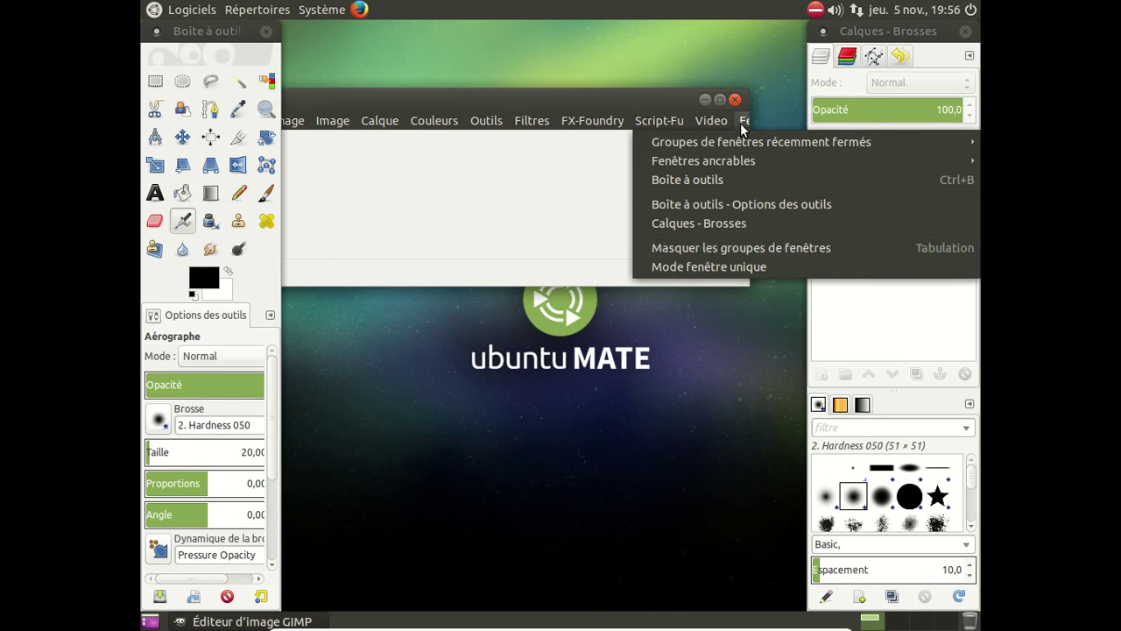
click(756, 261)
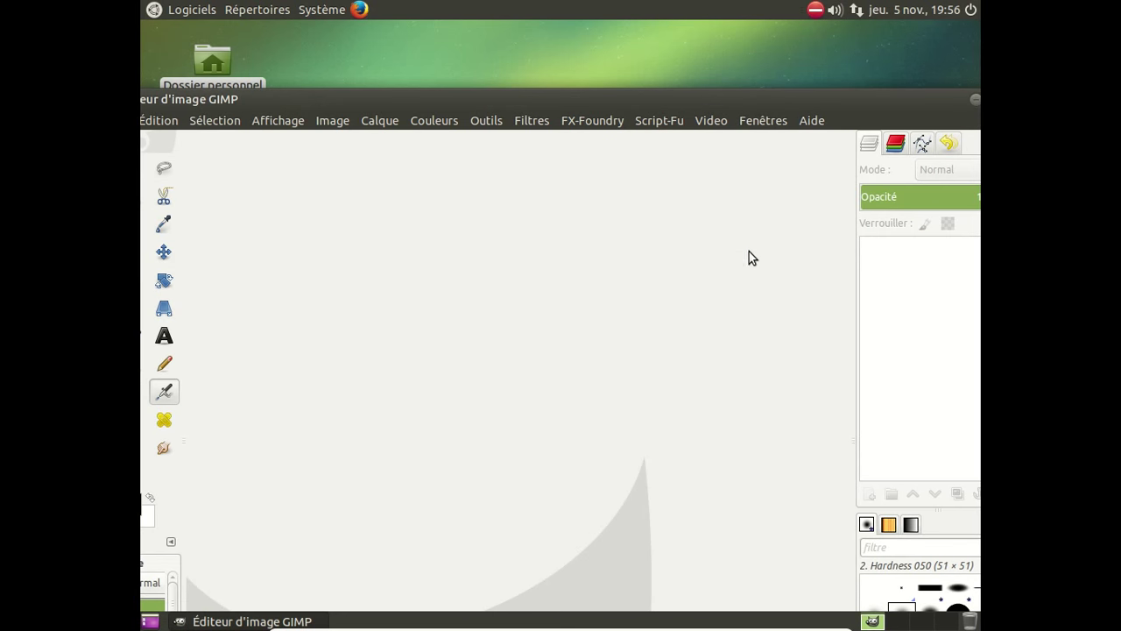
Step: Examine the FX-Foundry and Script-Fu effects offered in GIMP, and quit the program
click(595, 119)
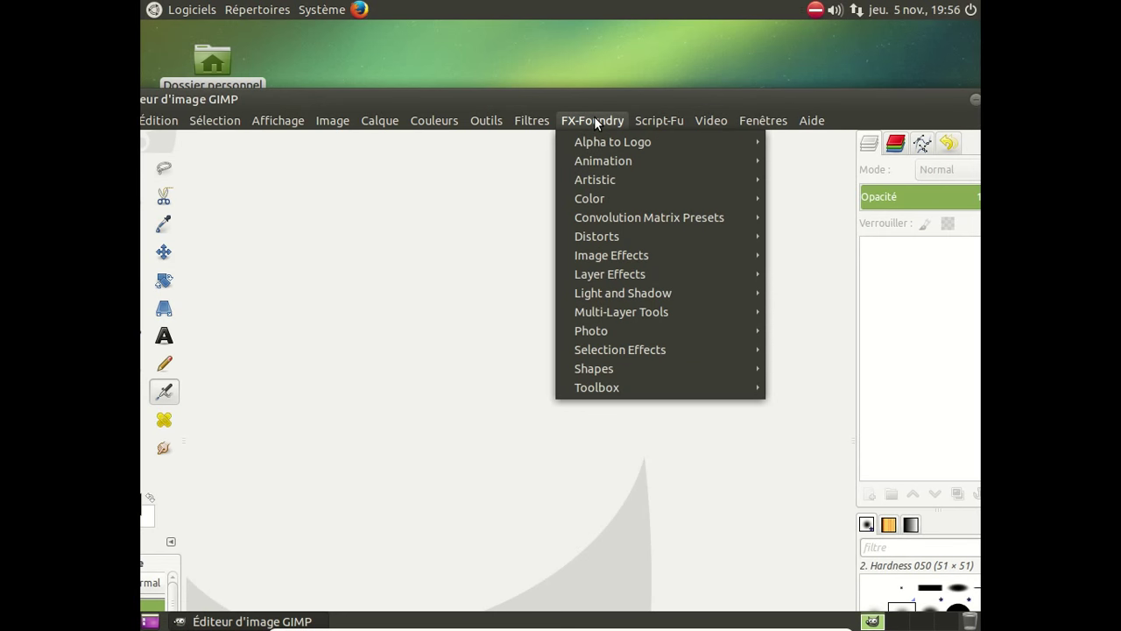
mouse_move(595, 144)
mouse_move(592, 164)
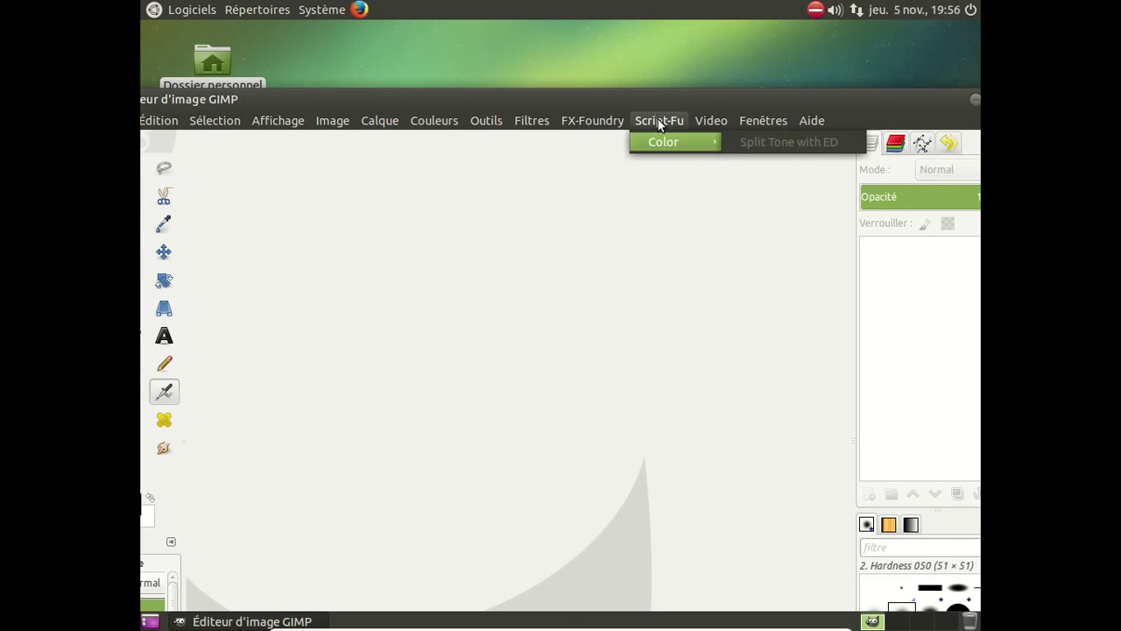
click(658, 119)
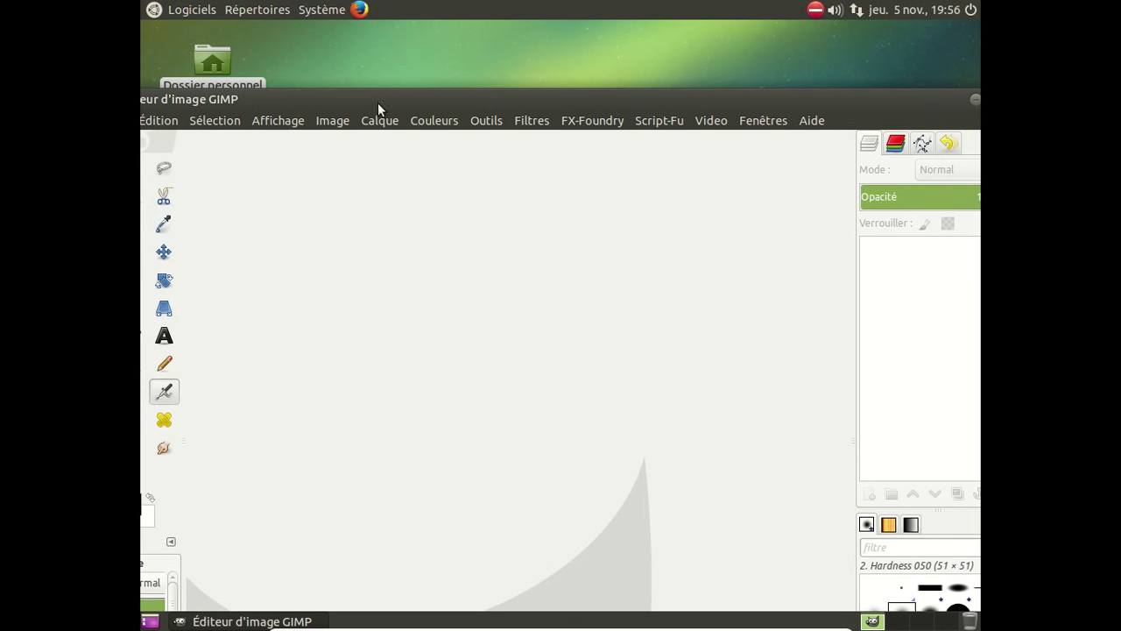
drag(171, 102, 308, 97)
click(248, 115)
click(262, 523)
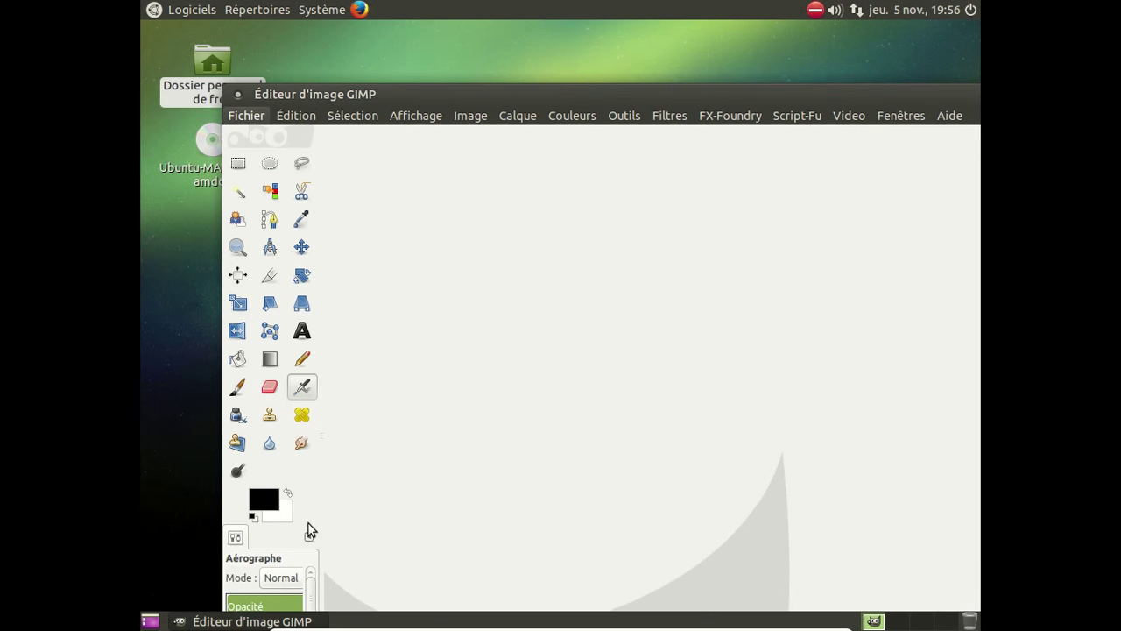
Step: Launch LibreOffice Writer from the Bureautique category
click(192, 10)
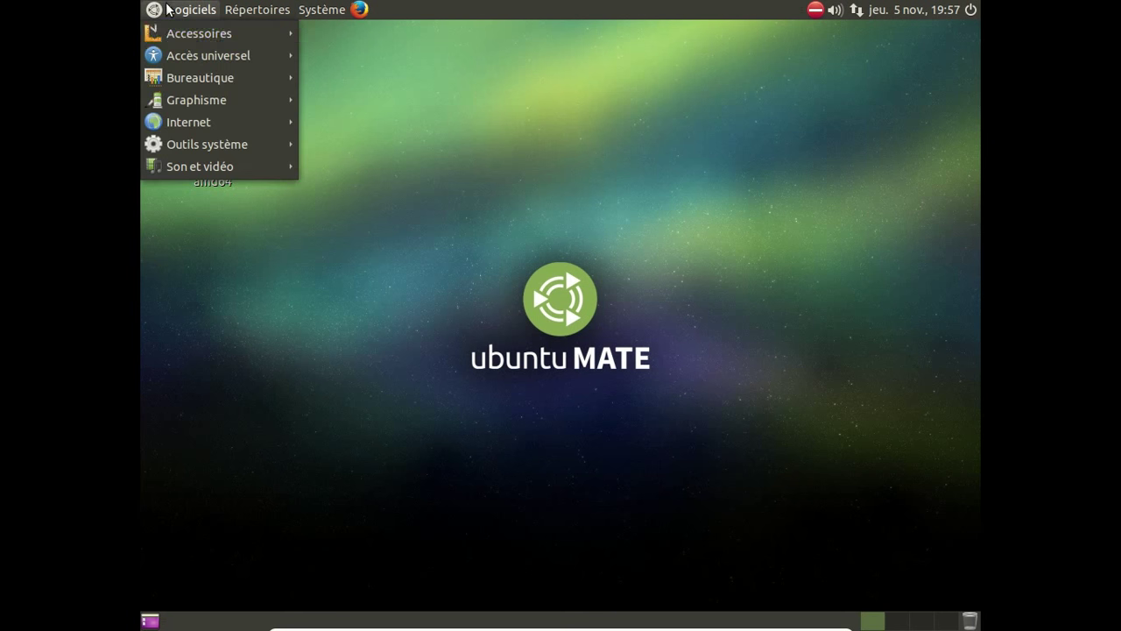
mouse_move(201, 59)
mouse_move(210, 82)
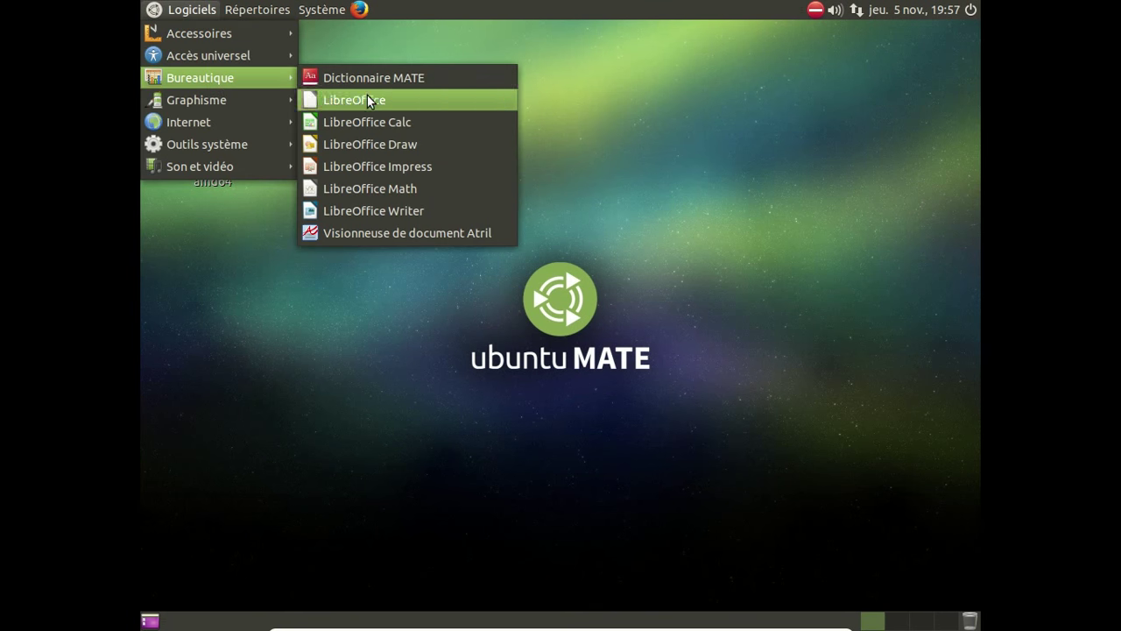
click(367, 209)
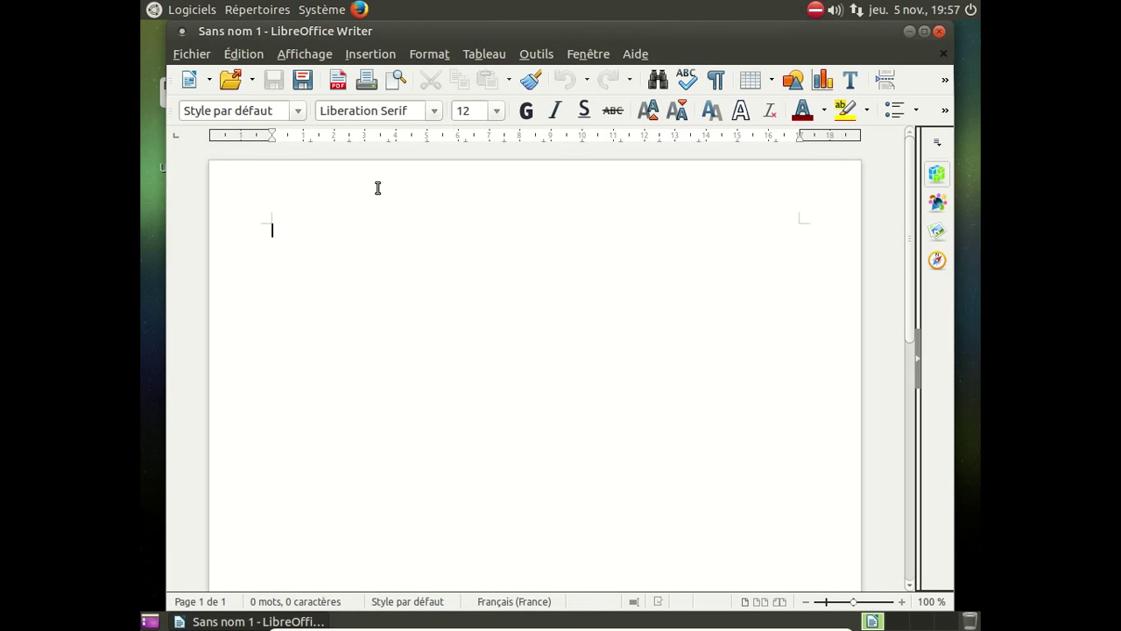
Step: Check the LibreOffice version information and close Writer
click(647, 55)
click(643, 55)
click(643, 55)
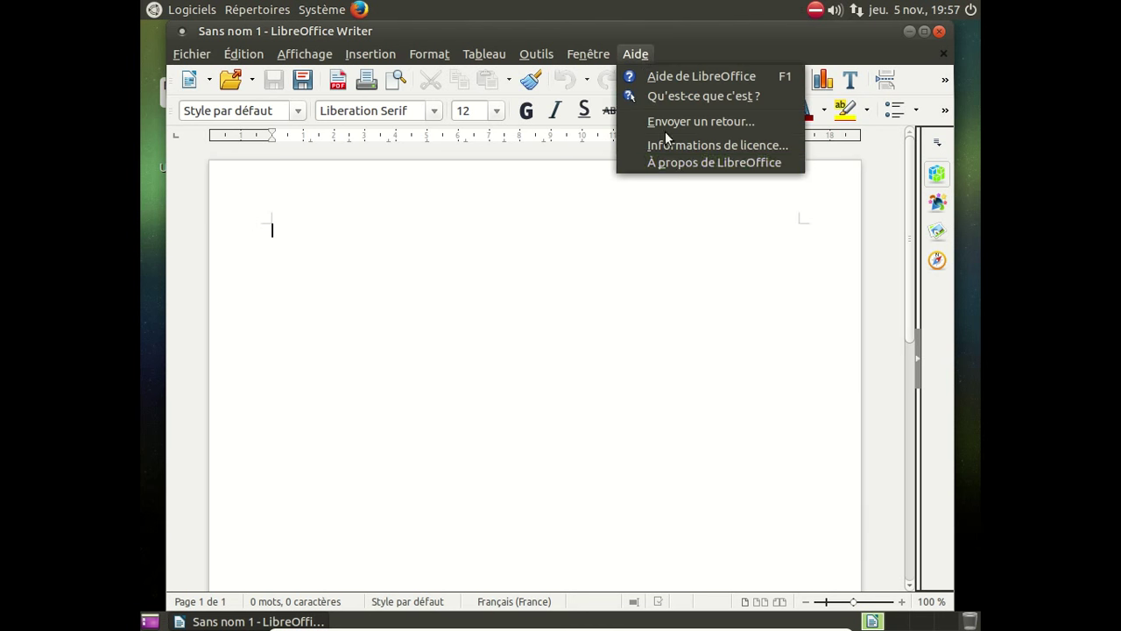
click(670, 162)
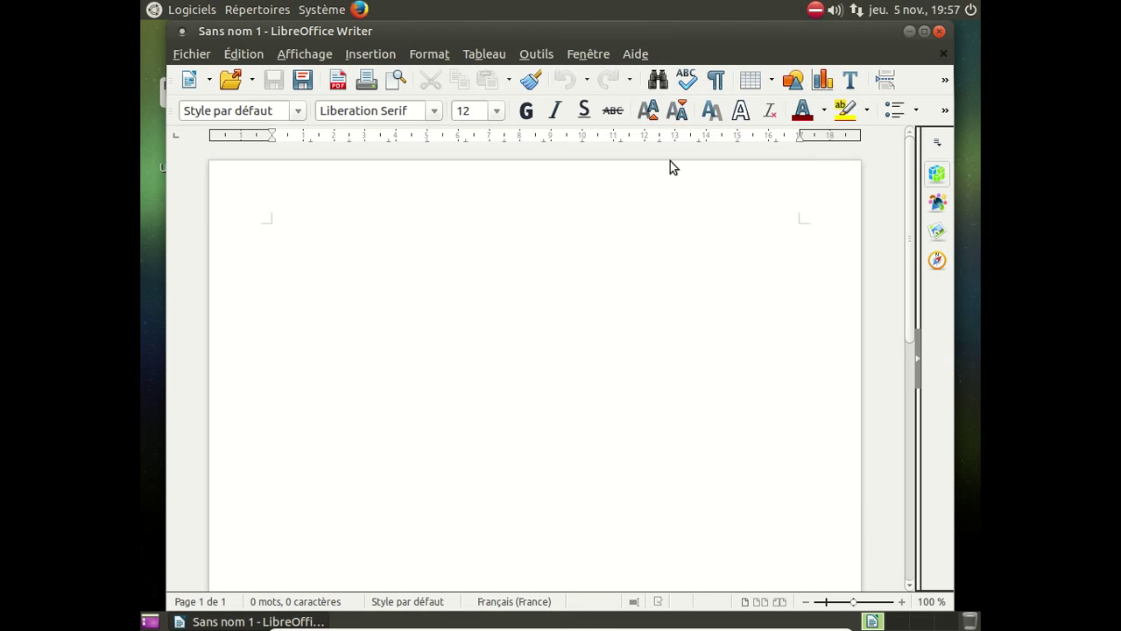
click(775, 163)
click(940, 33)
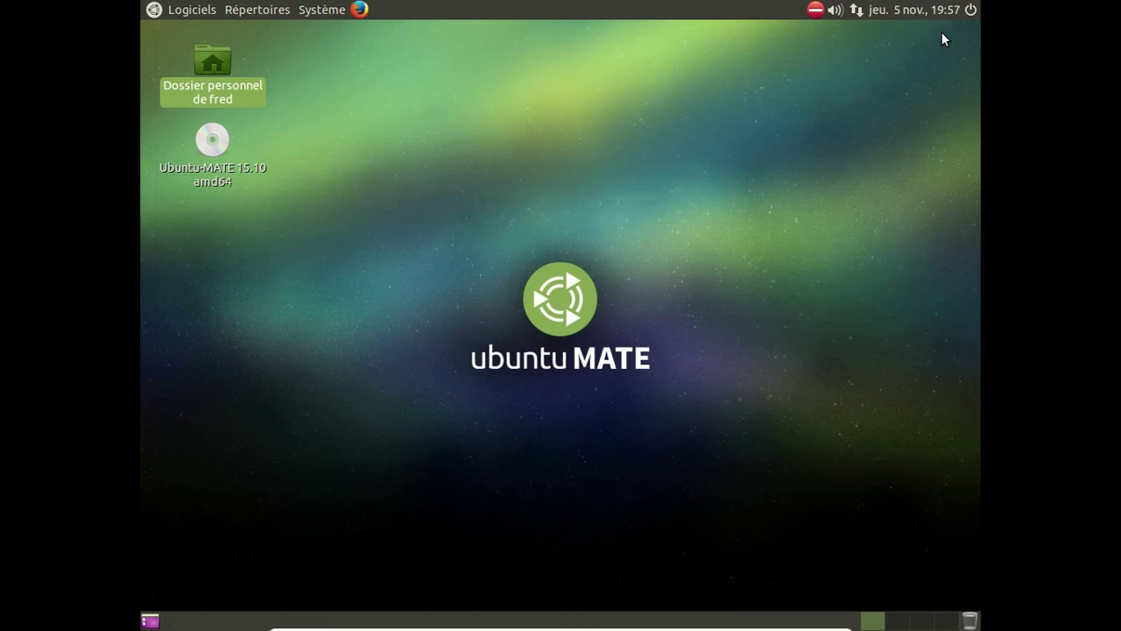
Step: Open MATE Tweak from the Apparence preferences
click(333, 11)
mouse_move(333, 34)
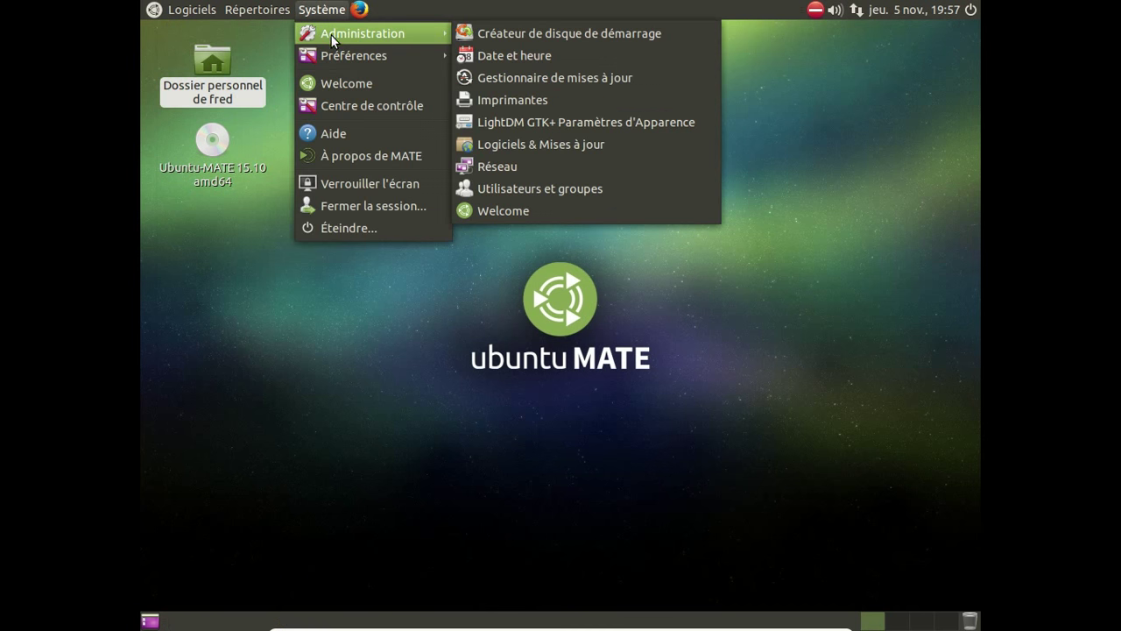
mouse_move(428, 51)
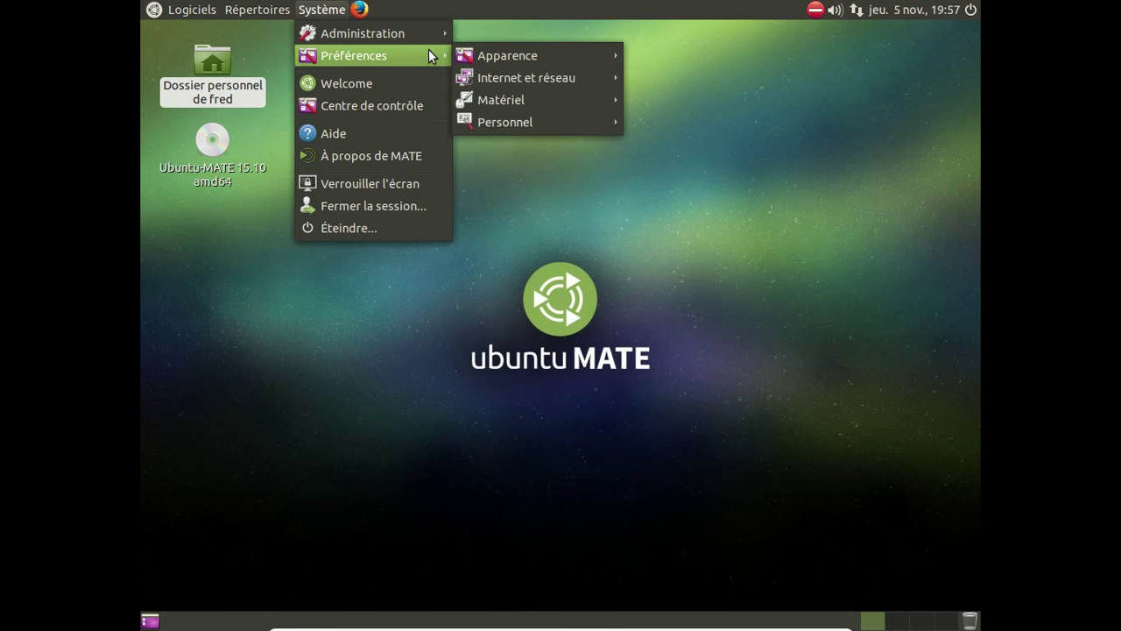
mouse_move(561, 61)
click(710, 123)
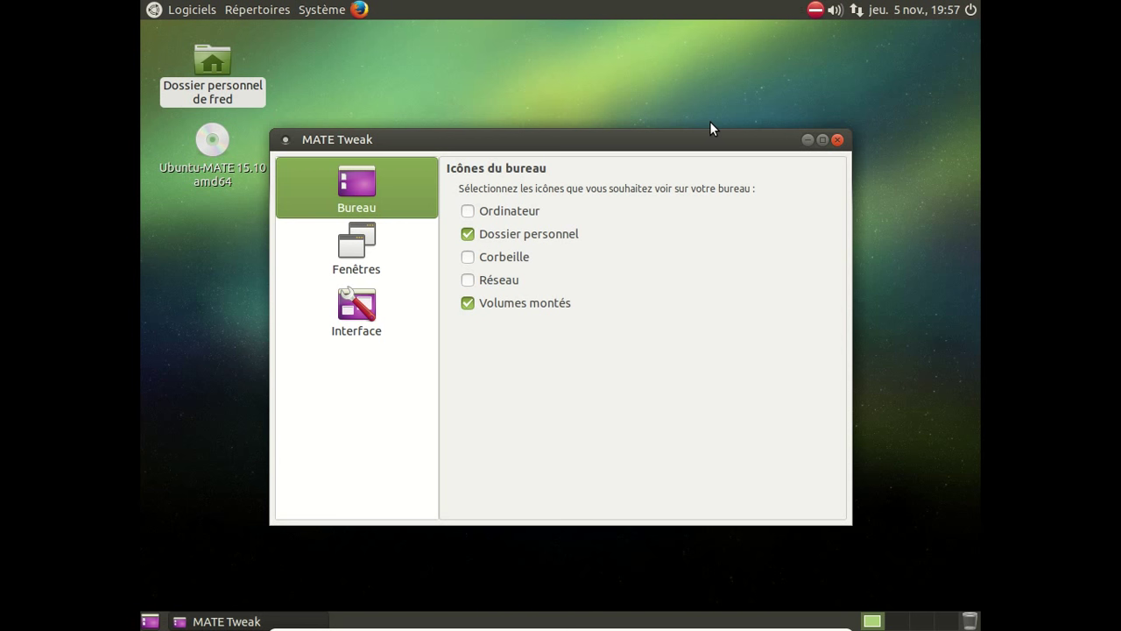
Step: Toggle the Ordinateur desktop icon on and off again, and enable the Corbeille and Réseau desktop icons
click(527, 213)
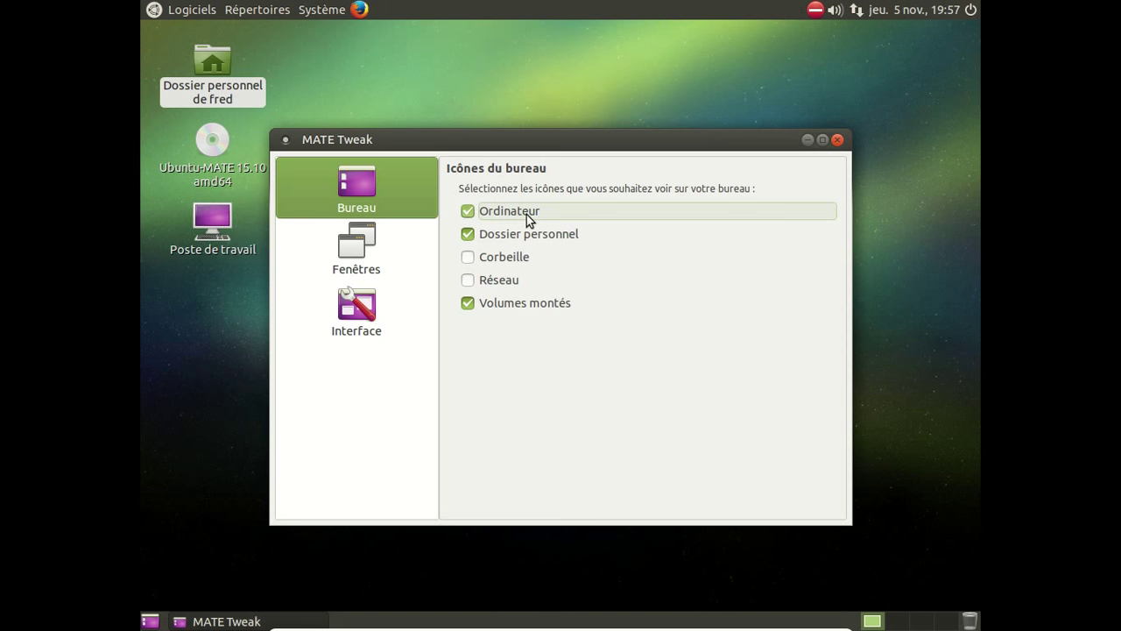
click(527, 217)
click(511, 259)
click(497, 286)
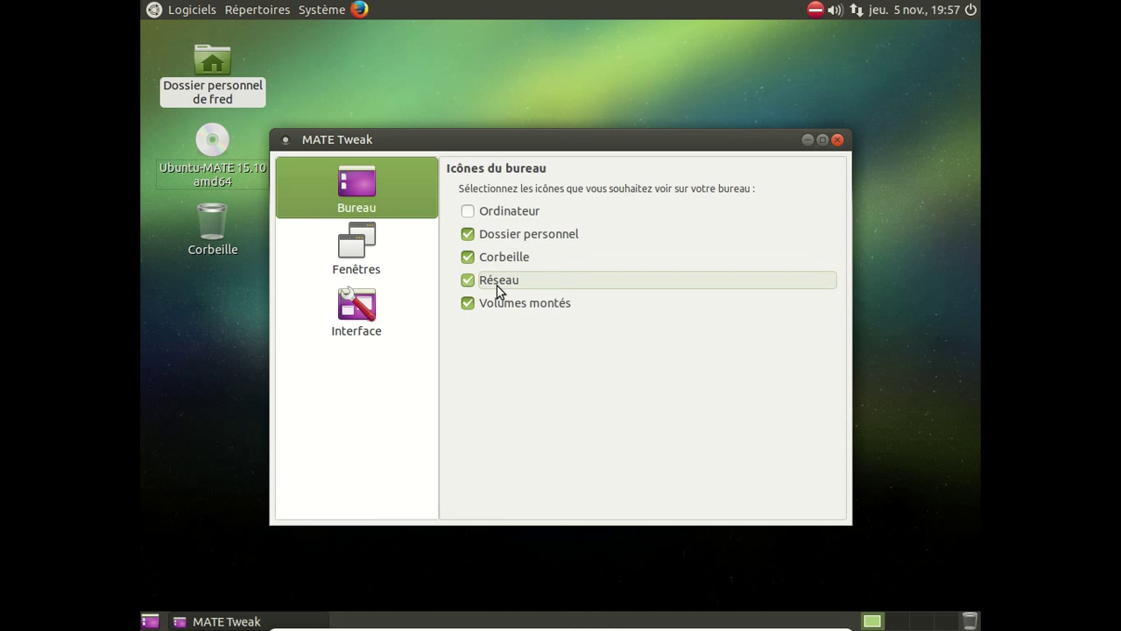
Step: Hide the Réseau desktop icon, and toggle the Use less resources window performance option on and off again
click(497, 286)
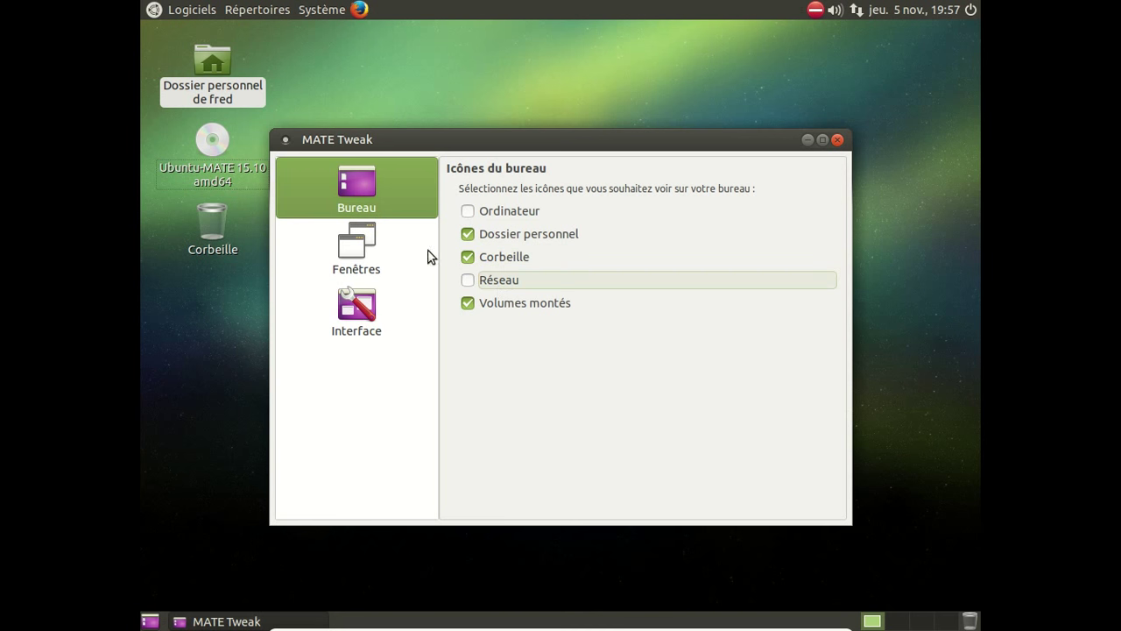
click(389, 249)
click(517, 186)
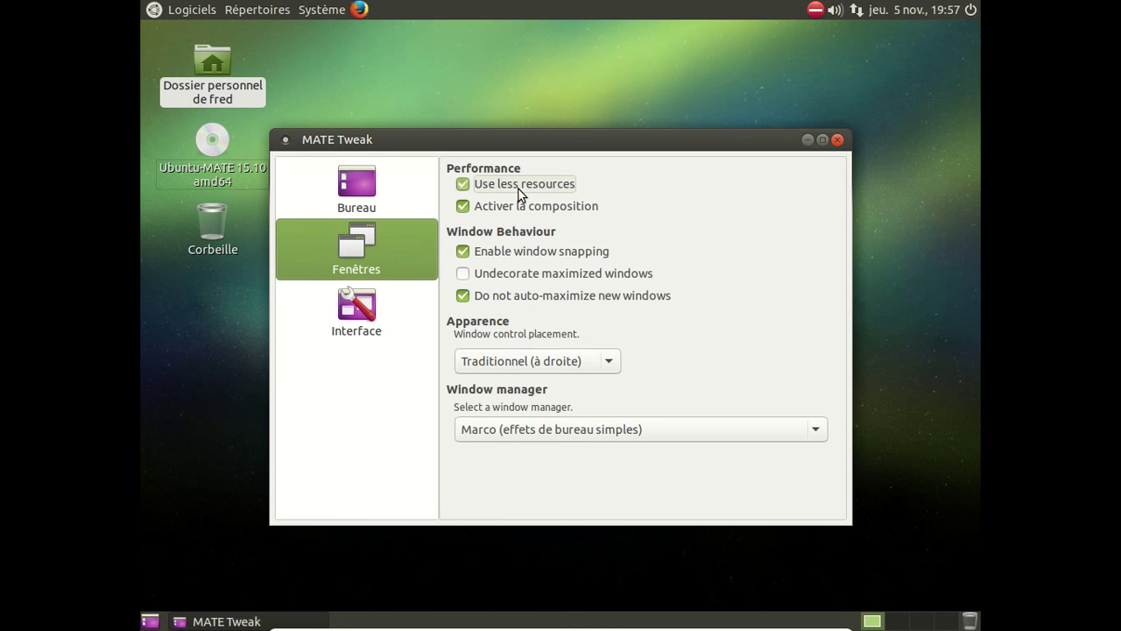
click(518, 186)
Step: Try the Contemporain (à gauche) window control placement, restore Traditionnel (à droite), and look at the available window managers
click(521, 364)
click(517, 378)
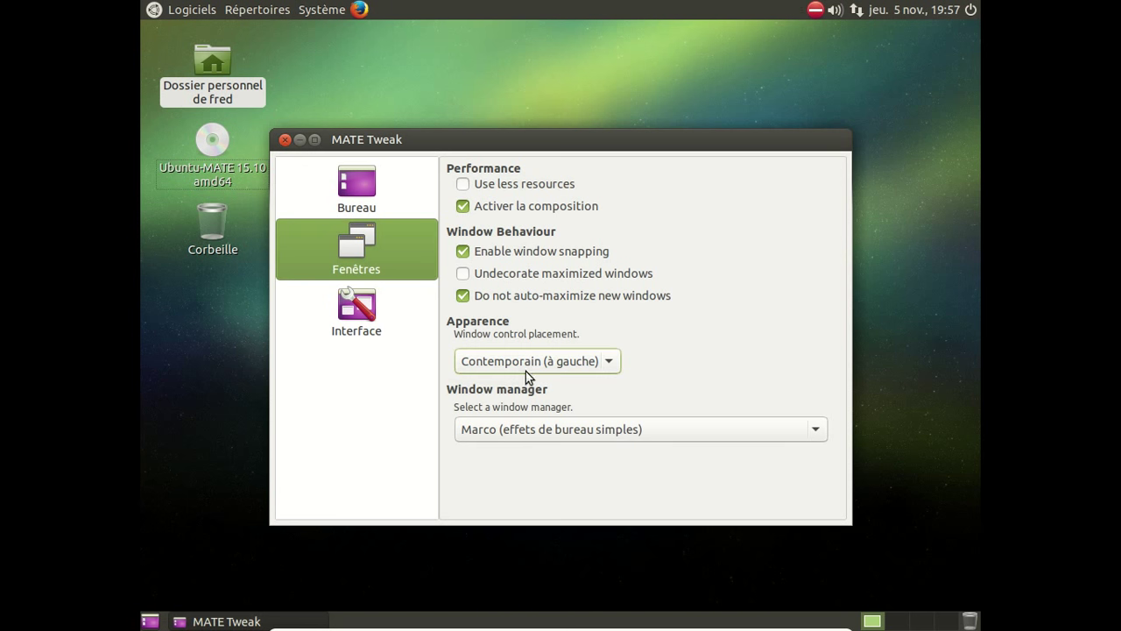
click(522, 361)
click(520, 340)
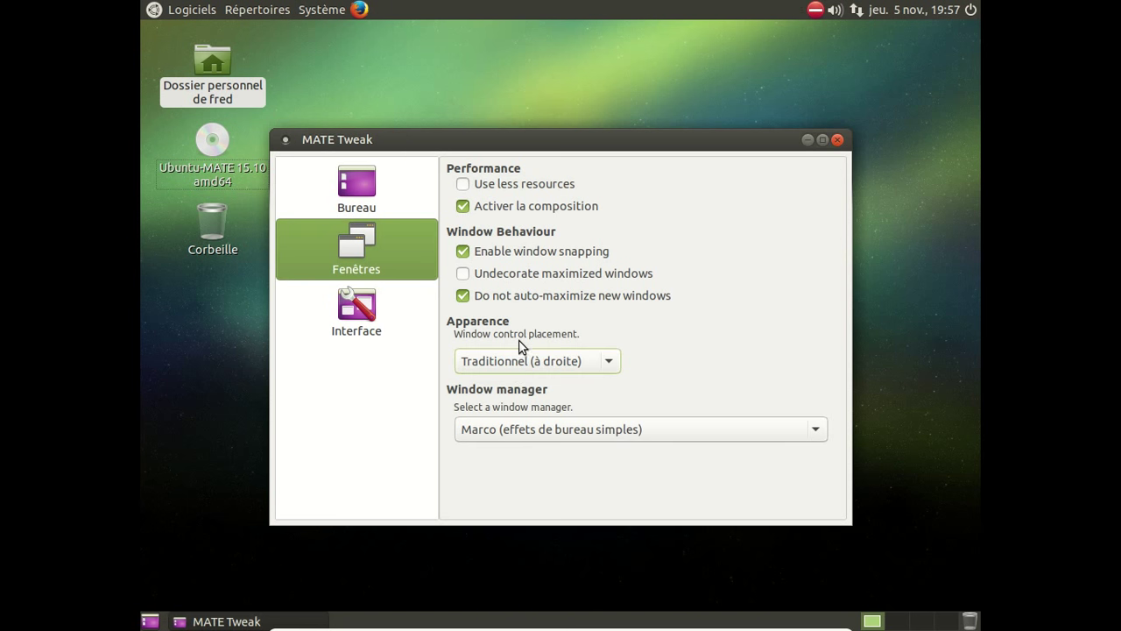
click(558, 429)
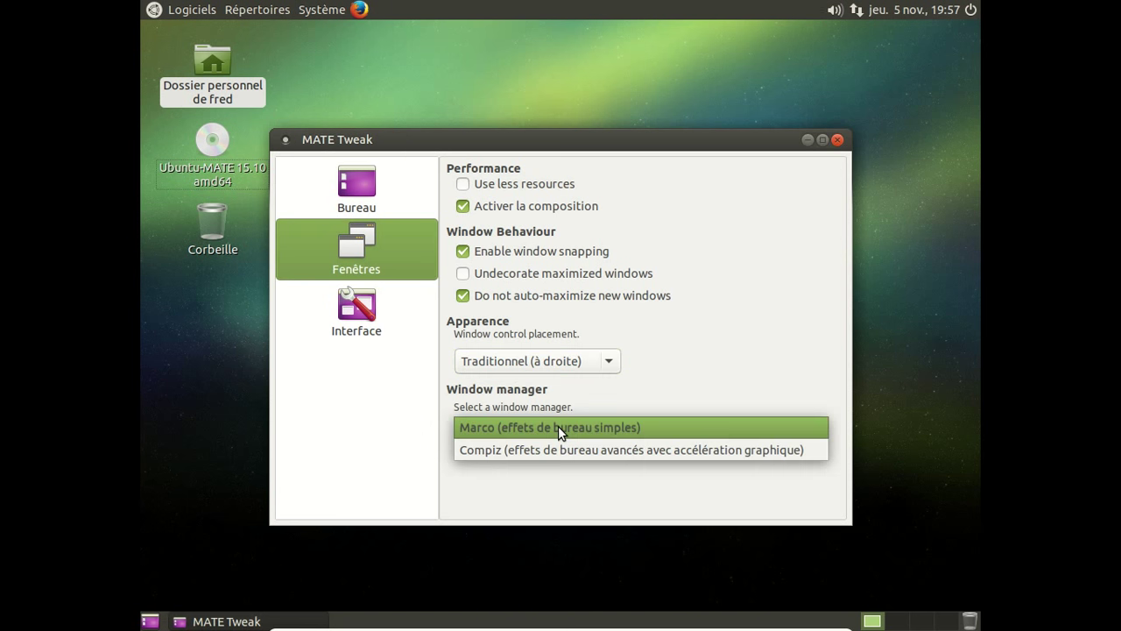
click(675, 328)
Step: Try the Cupertino panel layout in the Interface settings, followed by the Fedora layout
click(372, 293)
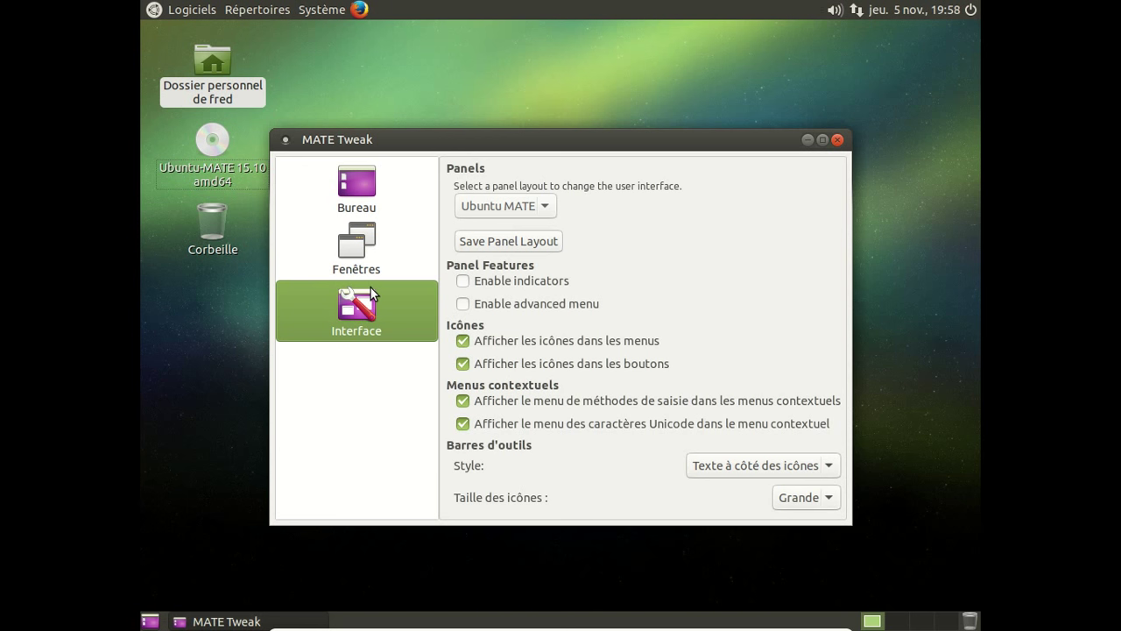
click(501, 207)
click(496, 84)
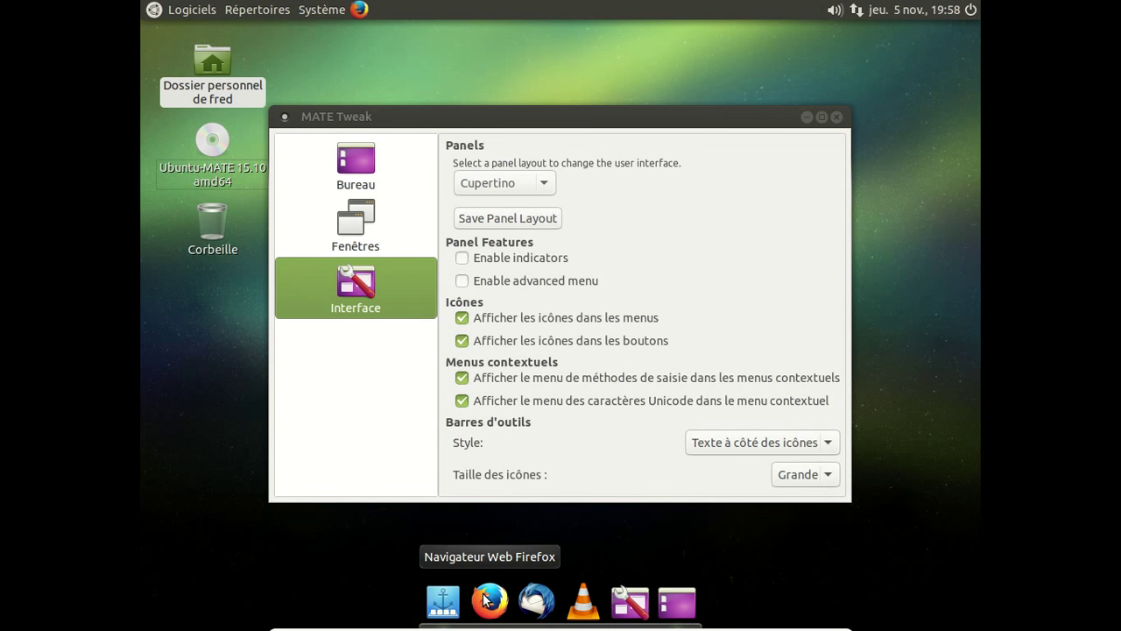
click(539, 183)
click(526, 207)
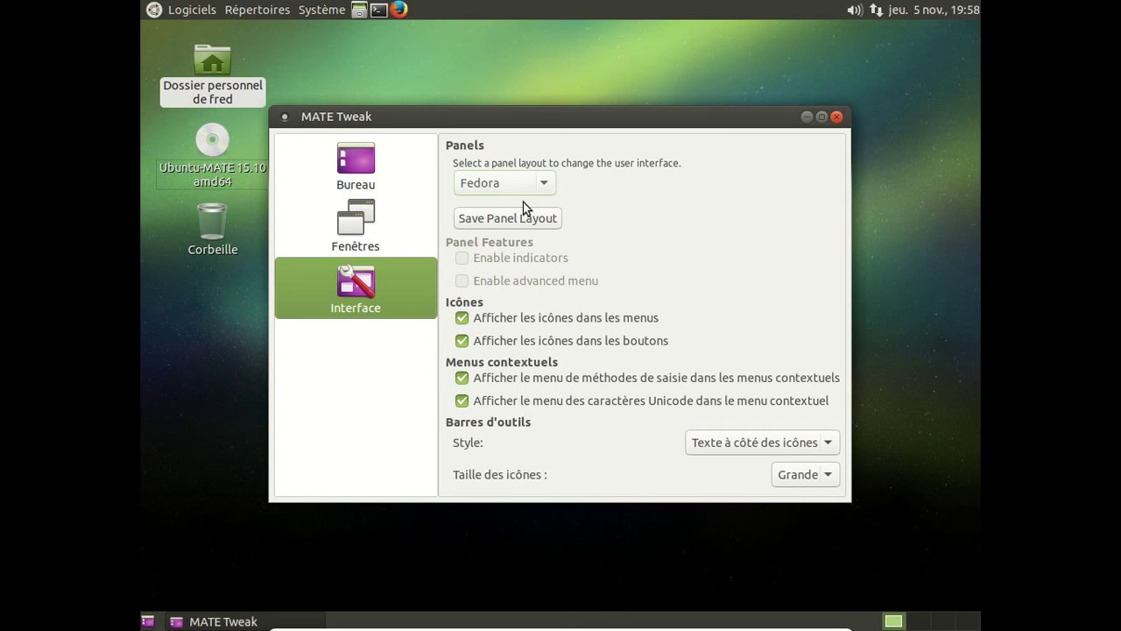
Step: Try the GNOME2 panel layout, followed by the Netbook layout, and check the Netbook layout's main menu
click(512, 181)
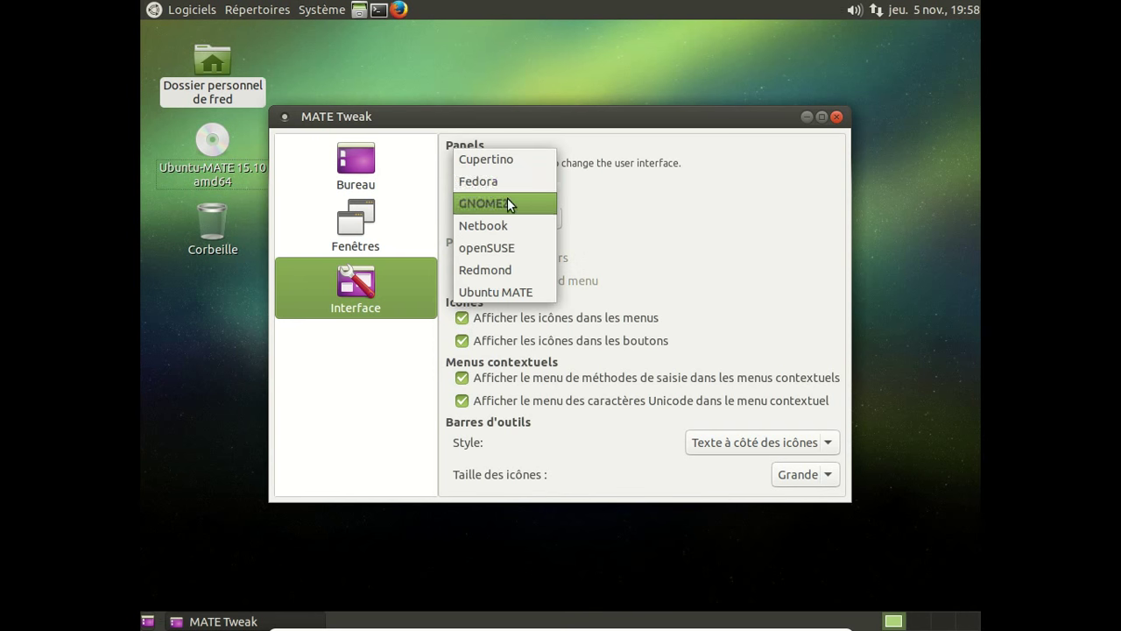
click(508, 201)
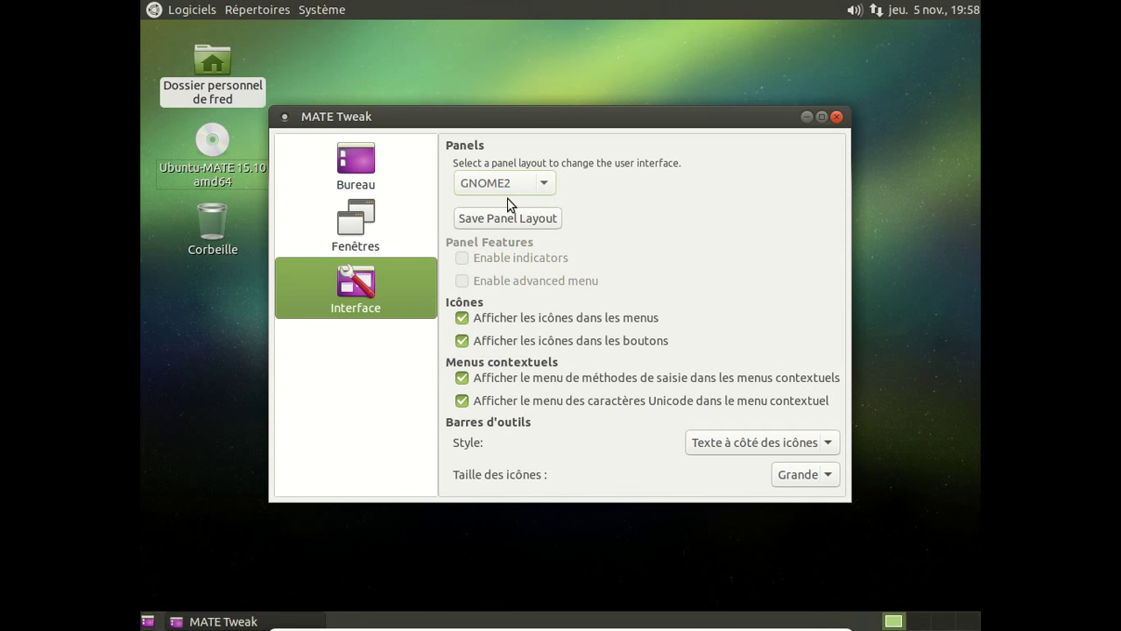
click(514, 180)
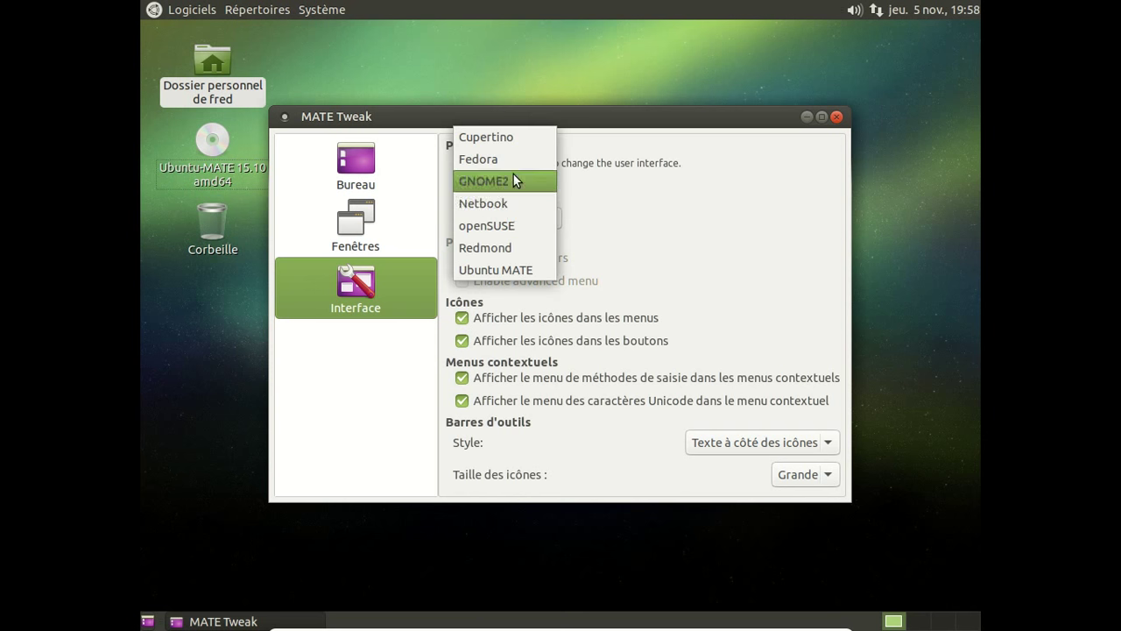
click(509, 207)
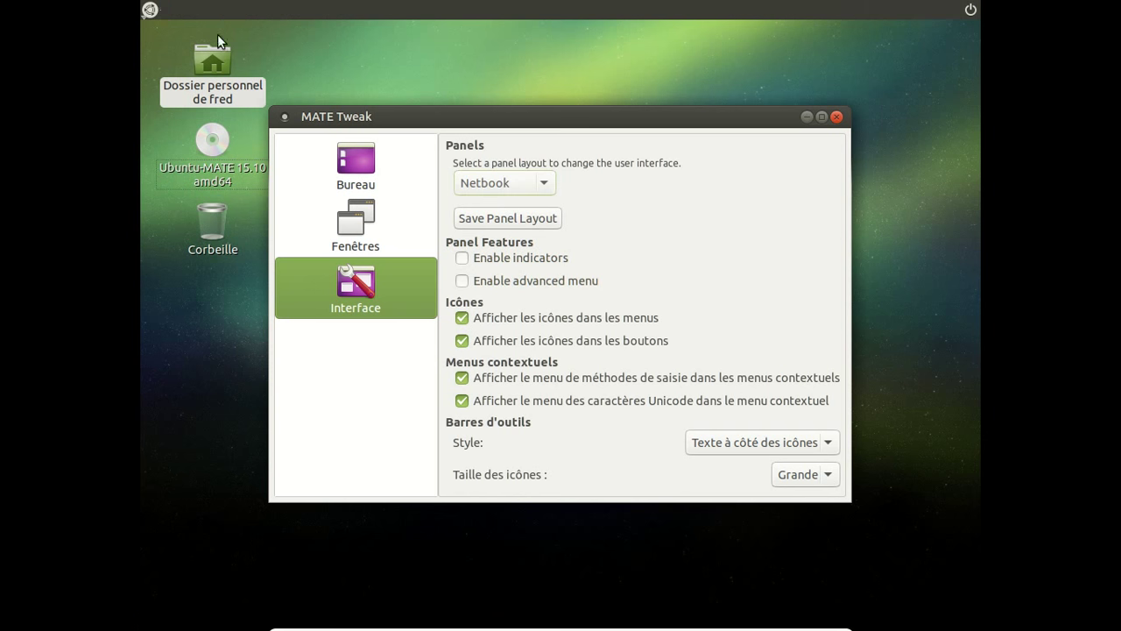
click(149, 10)
click(151, 11)
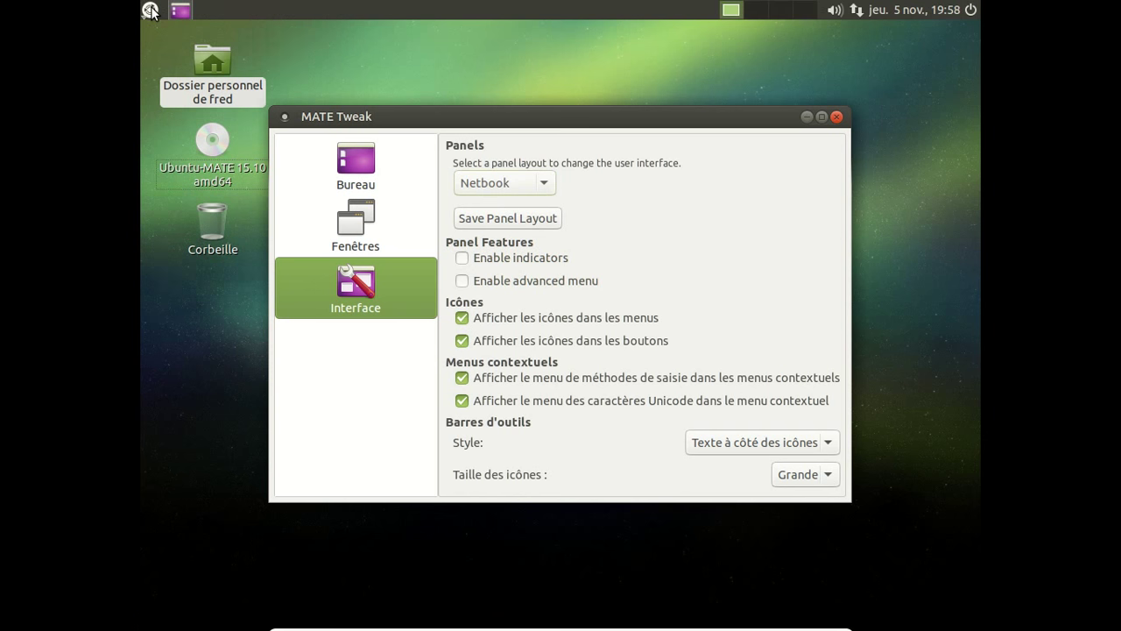
Step: Try the openSUSE panel layout and look at its Ordinateur menu
click(544, 182)
click(521, 202)
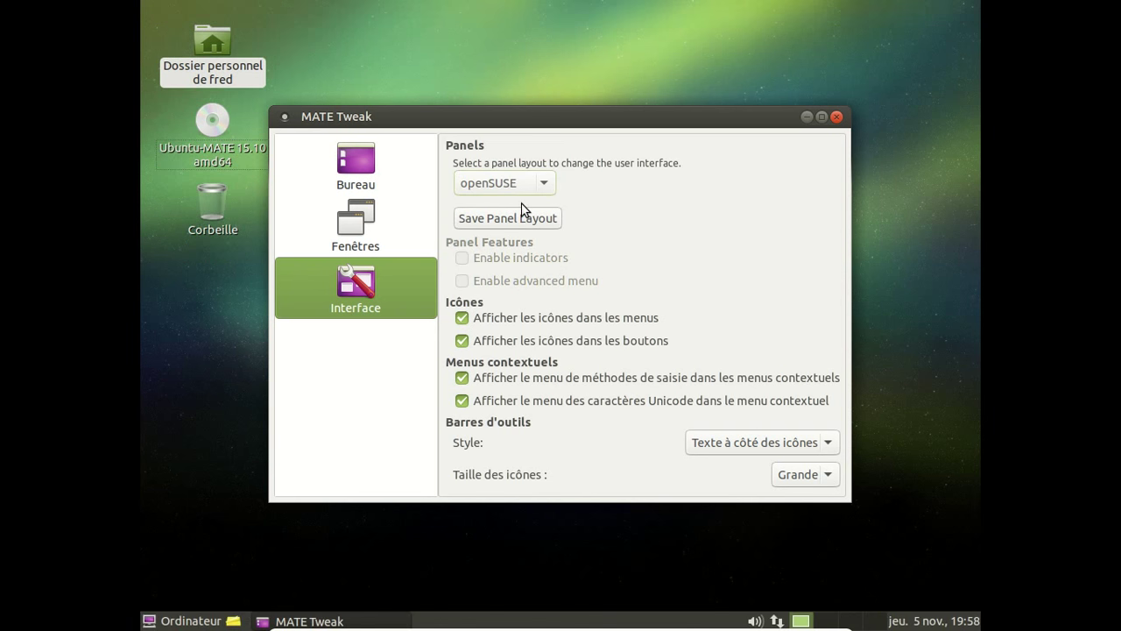
click(181, 624)
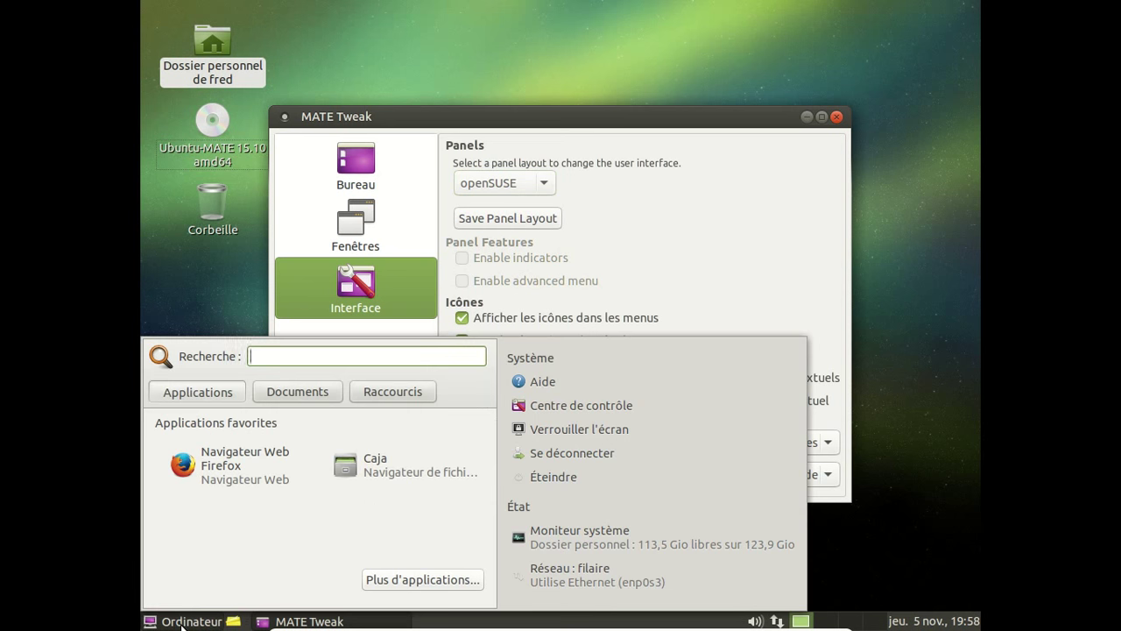
key(Escape)
Step: Try the Redmond panel layout and look at its application menu
click(525, 182)
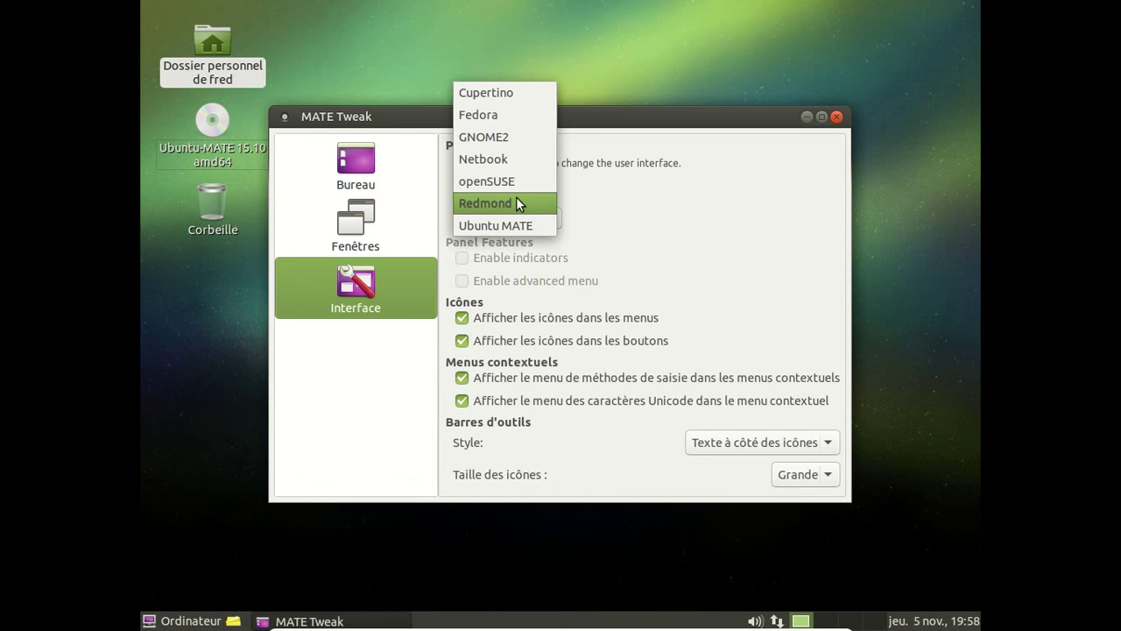
click(516, 196)
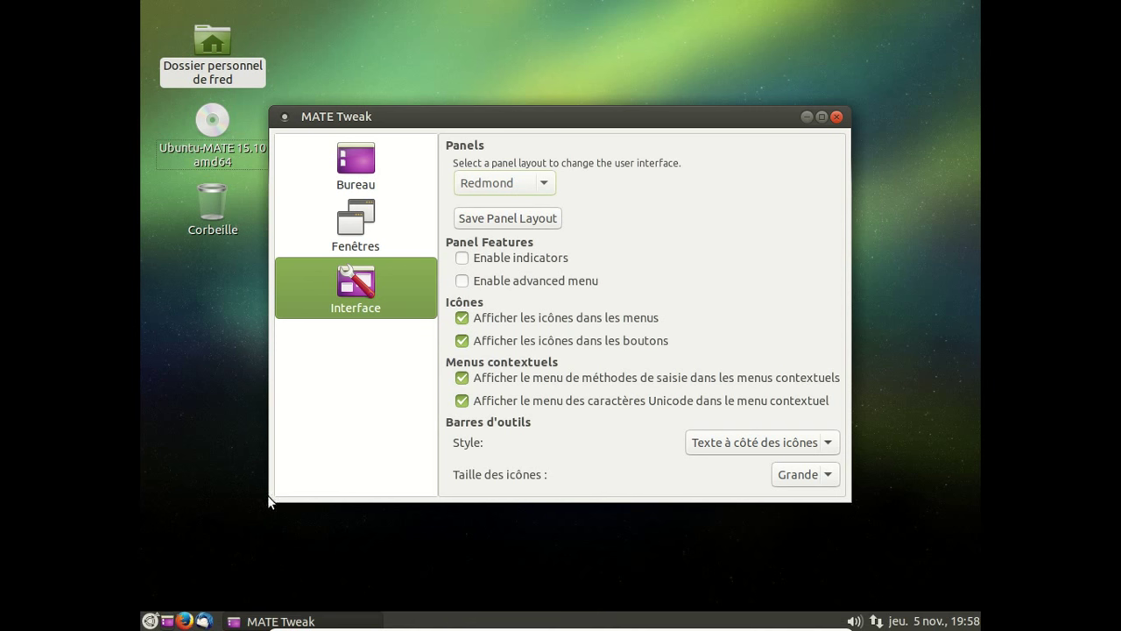
click(150, 621)
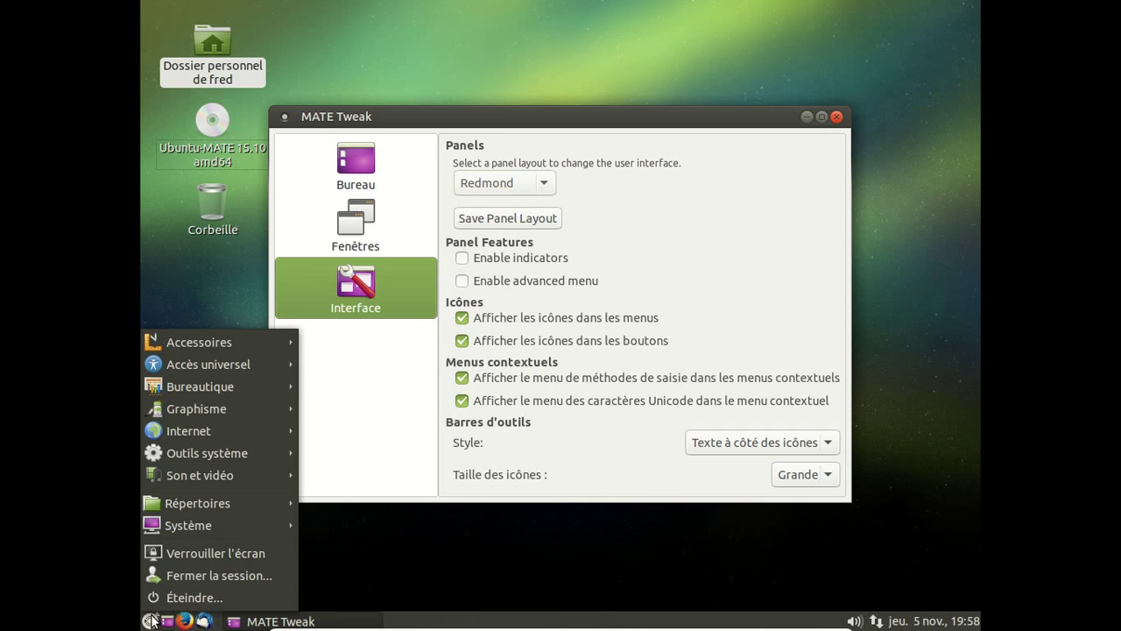
click(151, 621)
Step: Restore the Ubuntu MATE panel layout and close MATE Tweak
click(529, 183)
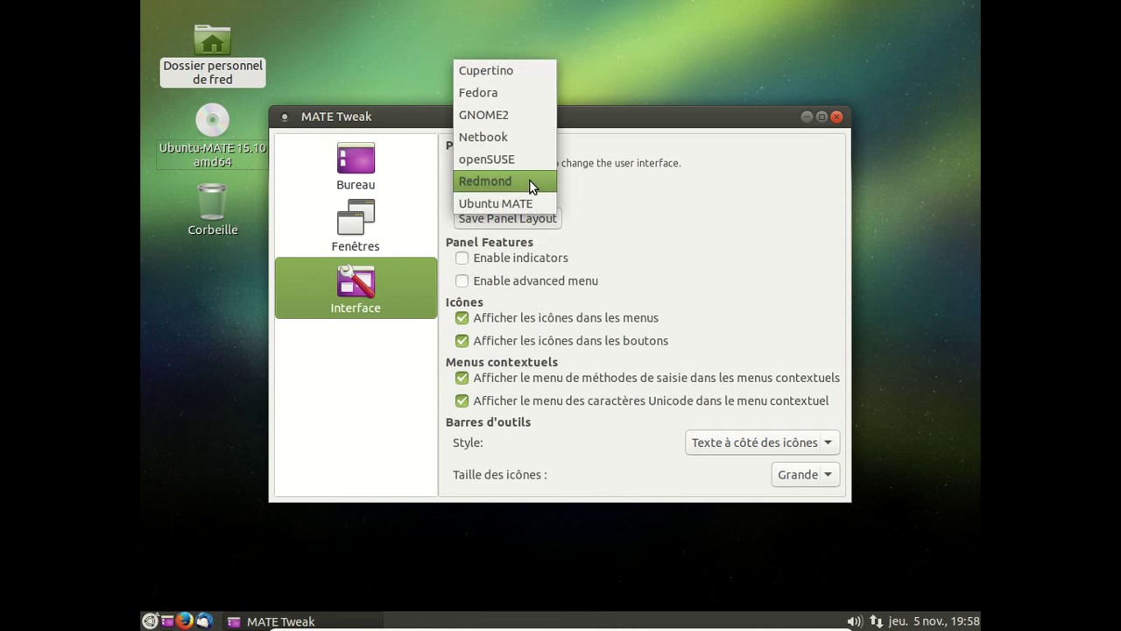
click(527, 195)
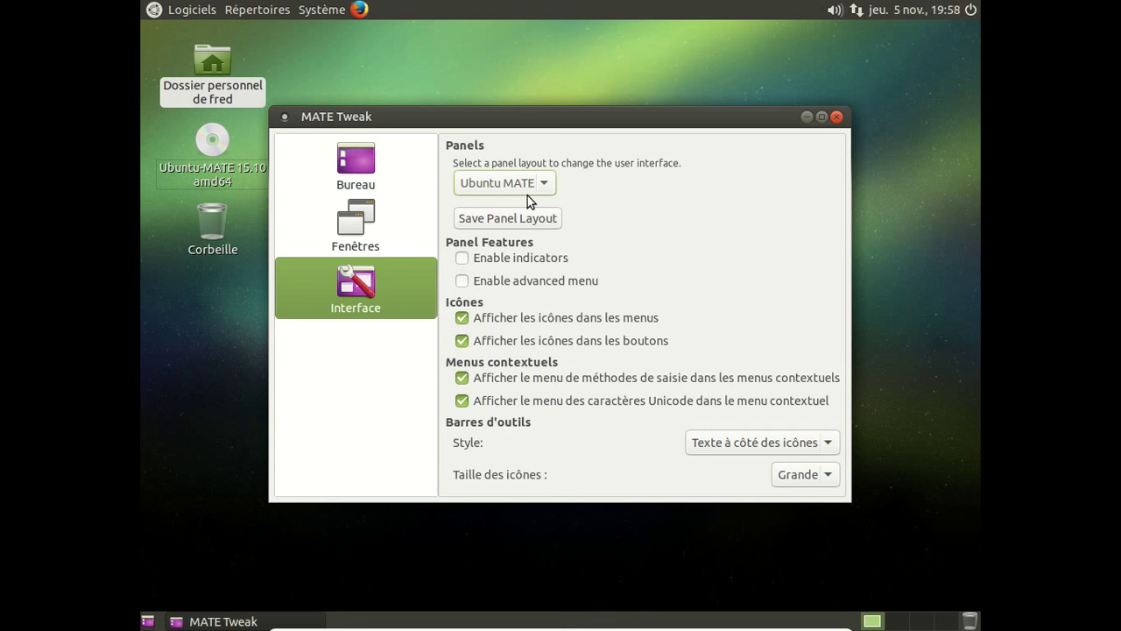
click(836, 117)
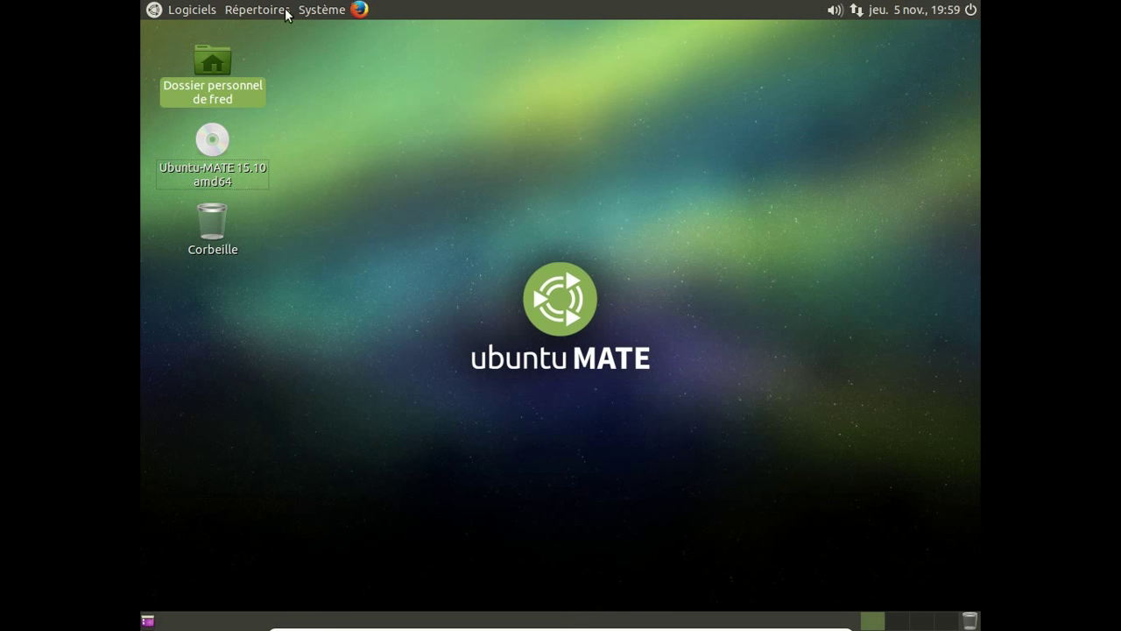
Step: Open the Centre de contrôle, examine its Personnel, Matériel and Système settings, and close it
click(312, 12)
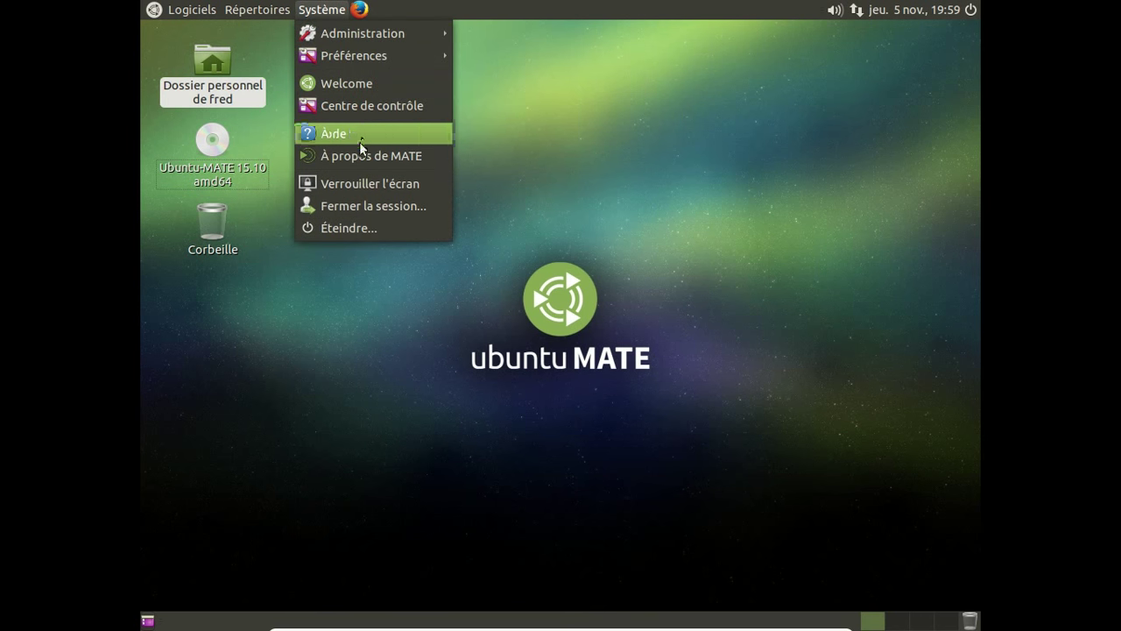
mouse_move(407, 57)
mouse_move(400, 33)
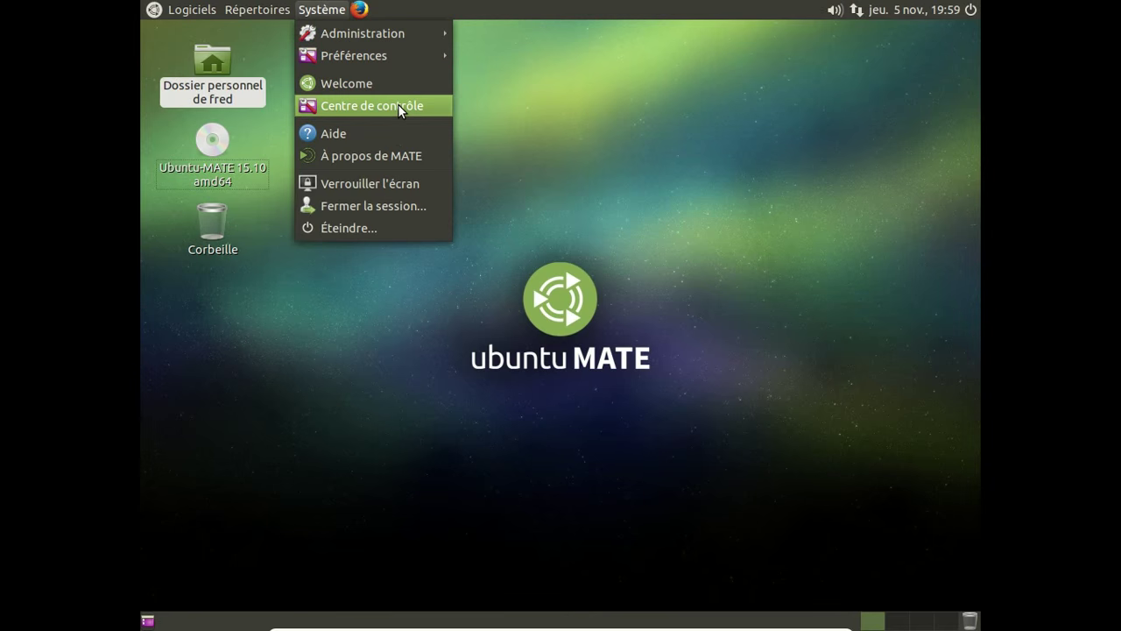
click(398, 105)
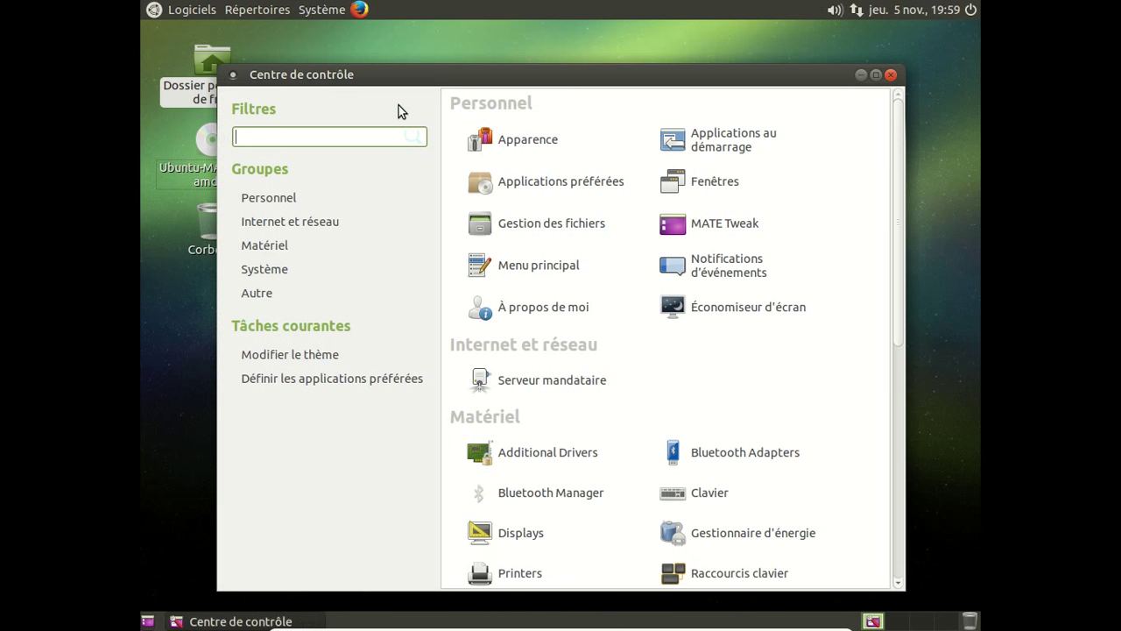
click(315, 198)
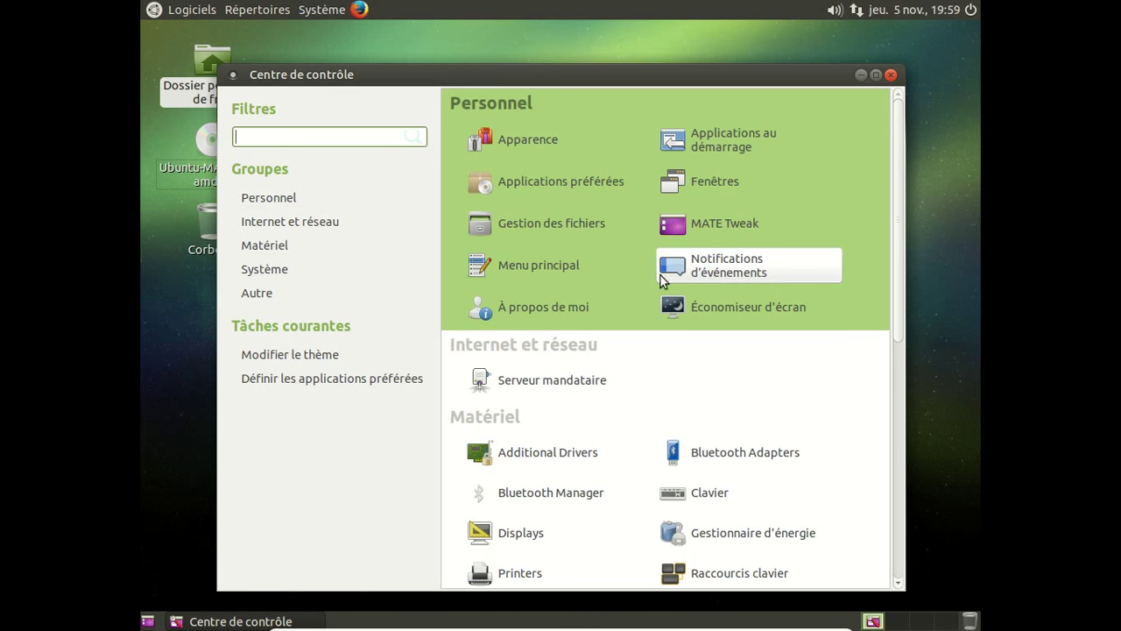
scroll(613, 372, down, 4)
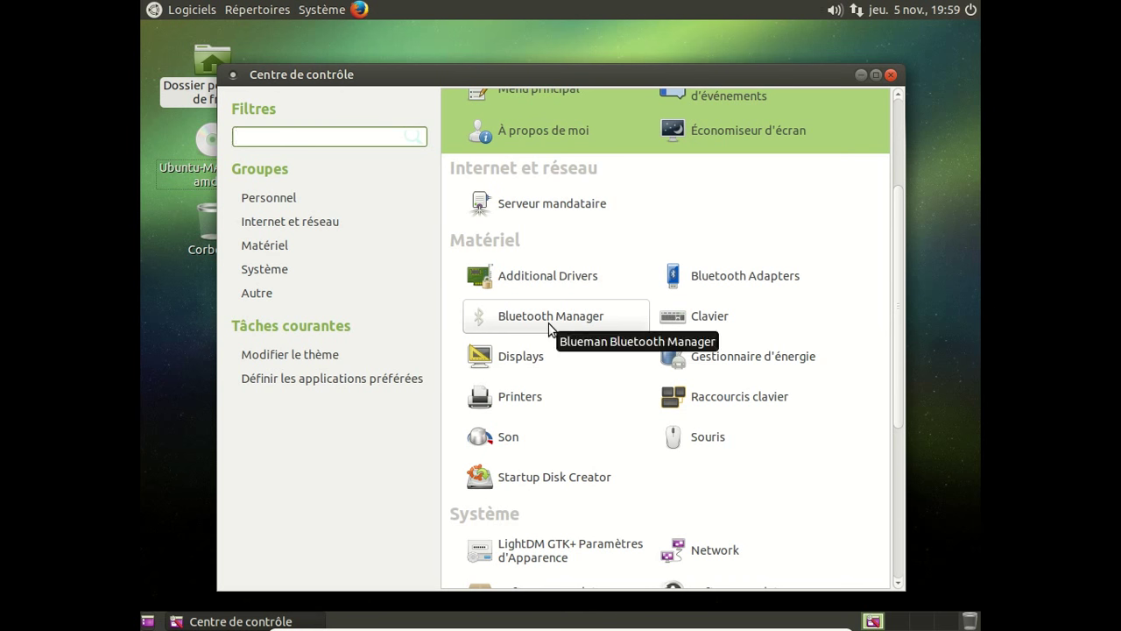
scroll(561, 385, down, 3)
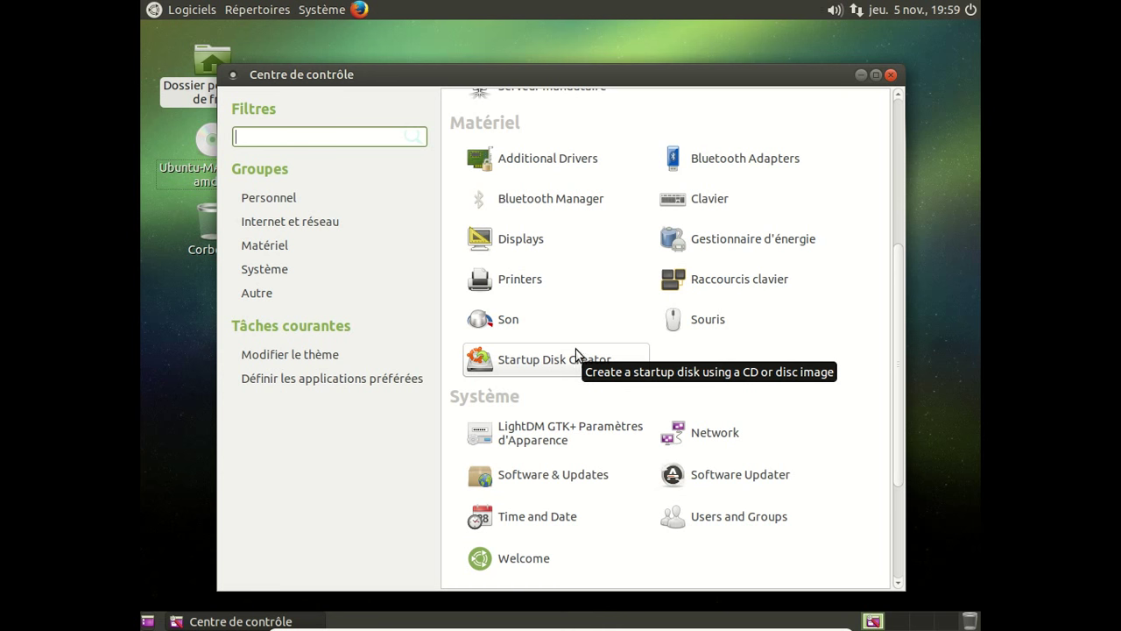
click(891, 75)
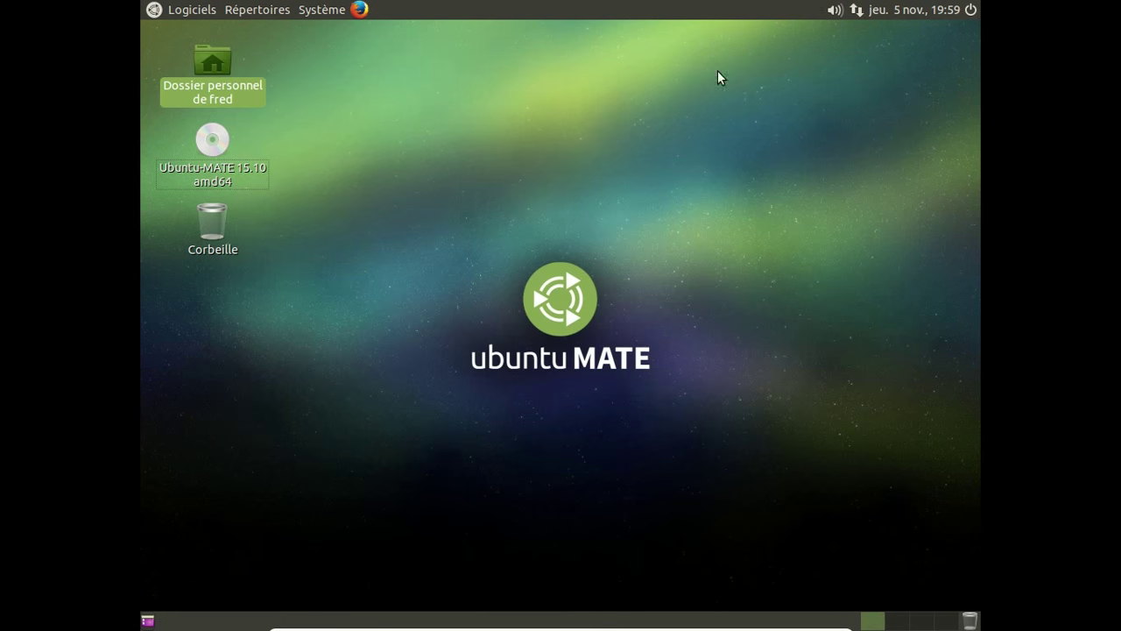
Step: Open Moniteur système from the Outils système category and view the running processes and resource usage histories
click(211, 10)
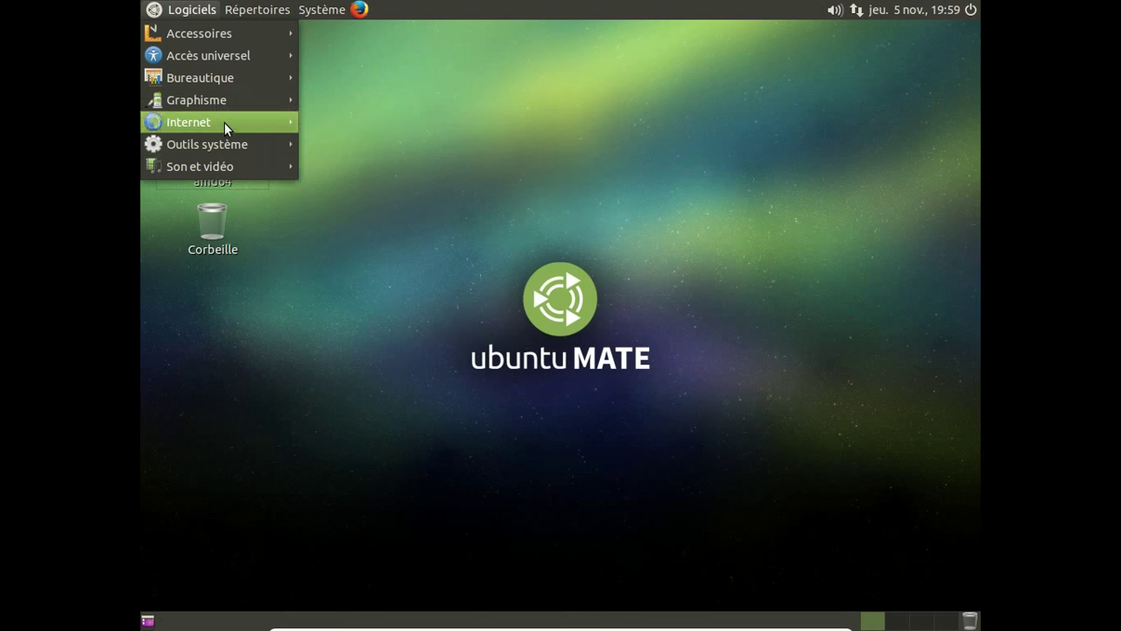
mouse_move(237, 143)
click(371, 282)
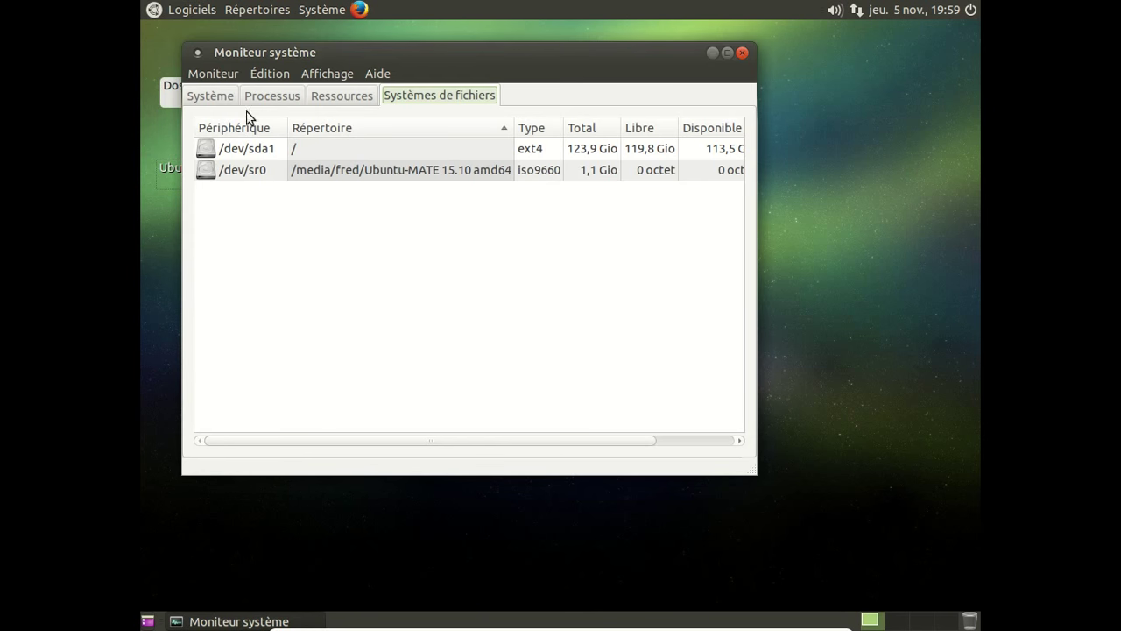
click(252, 98)
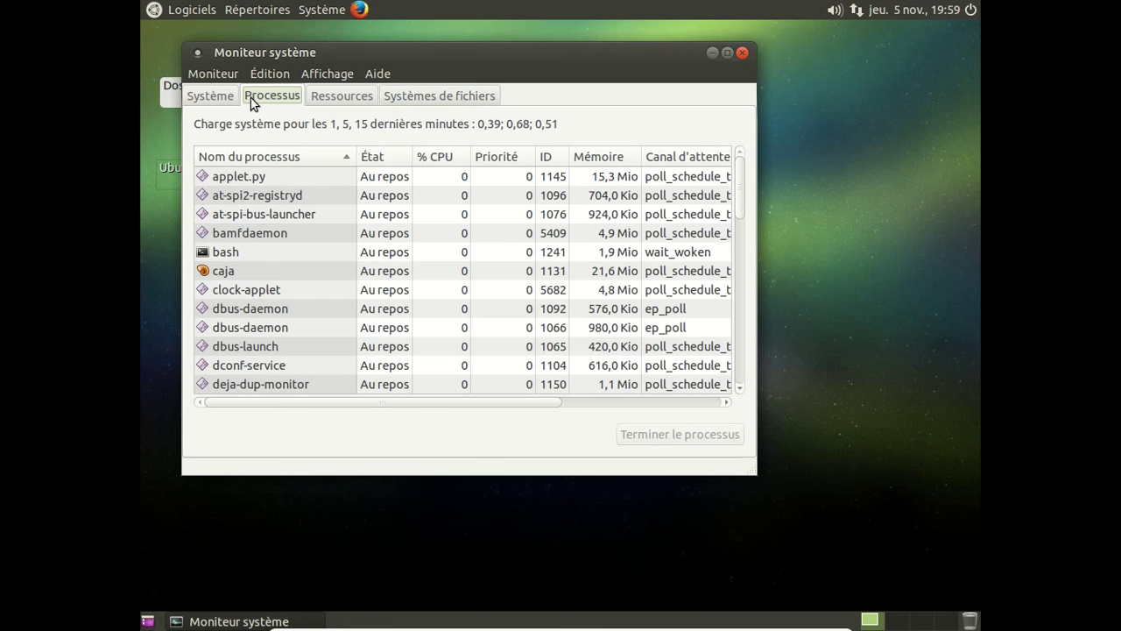
click(322, 102)
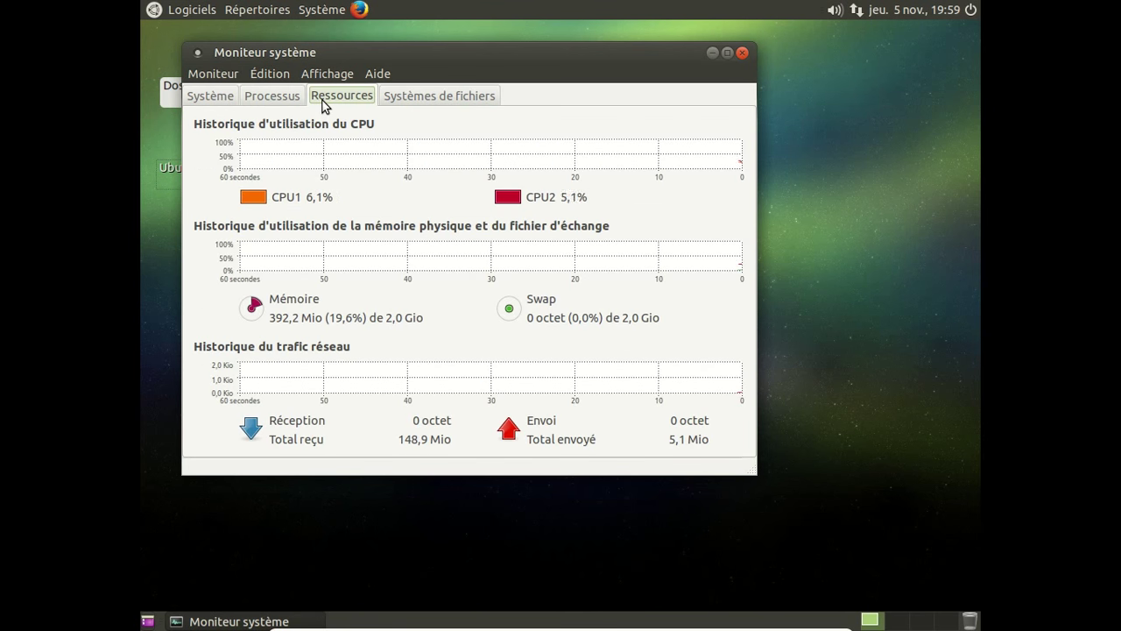
Step: Launch Firefox in an enlarged window and close the Ubuntu Start Page tab
click(359, 10)
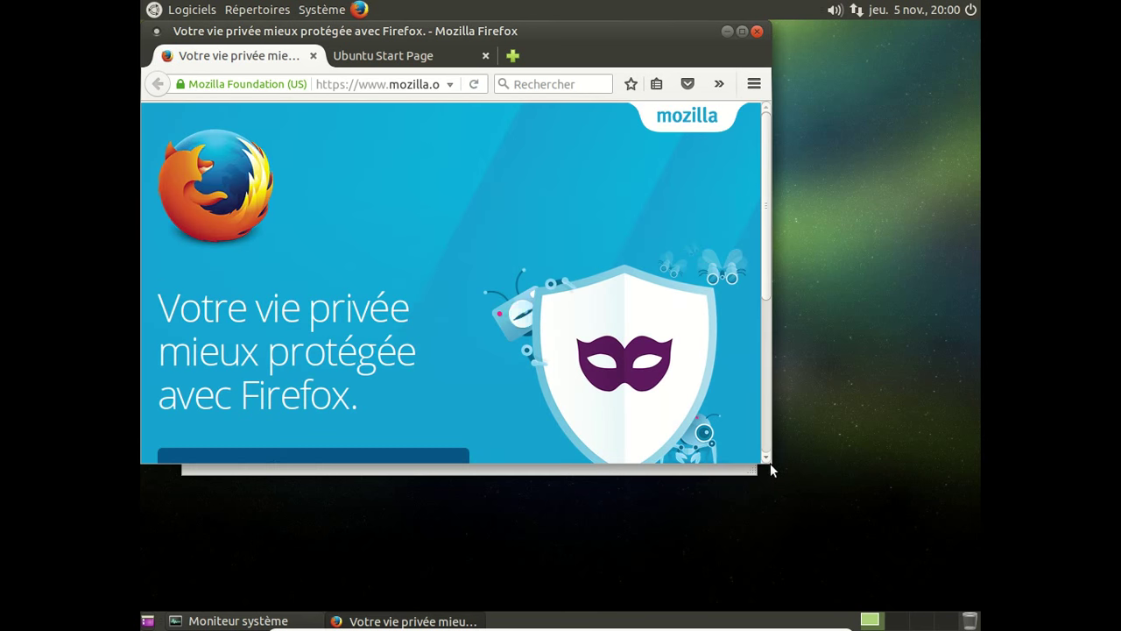
drag(770, 464, 916, 523)
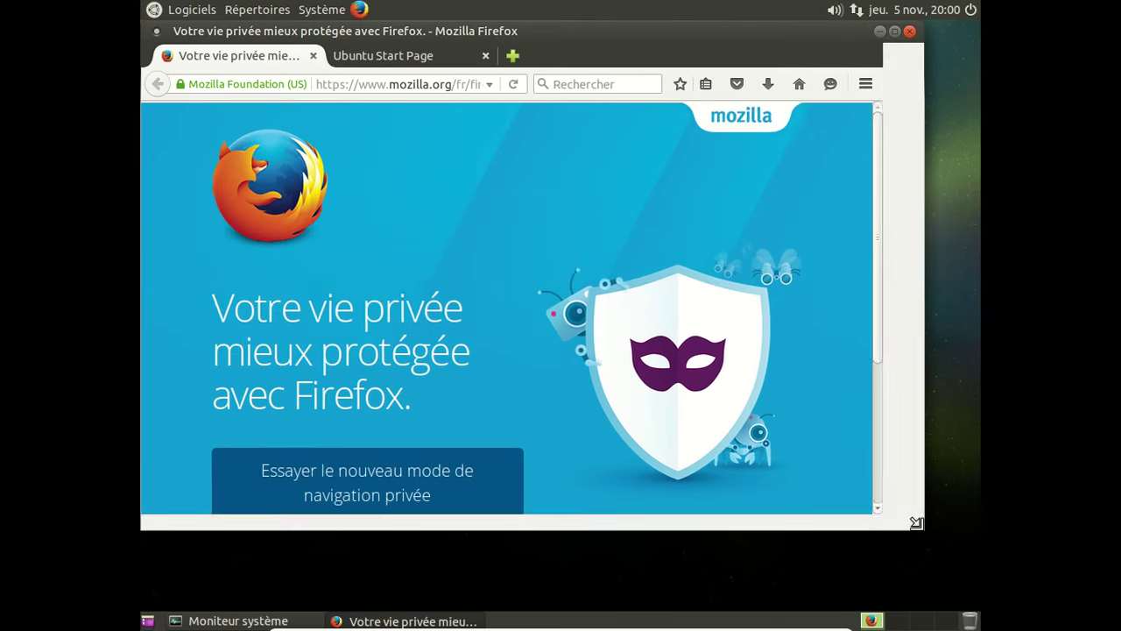
click(373, 57)
click(486, 56)
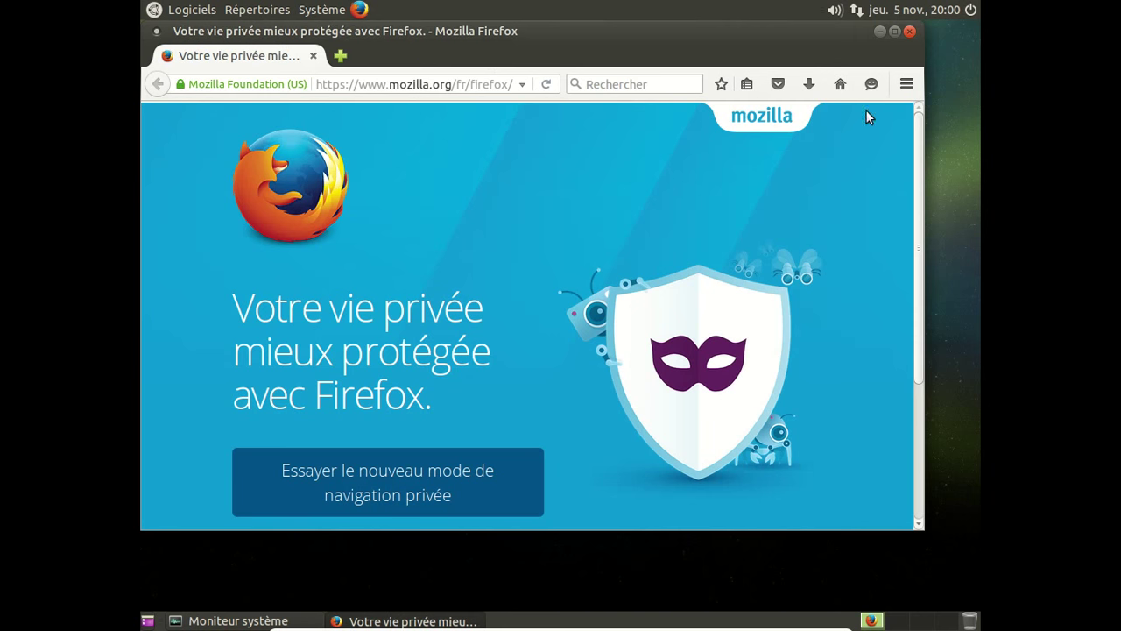
Step: Check the Firefox version in the À propos de Mozilla Firefox window and close it
click(907, 84)
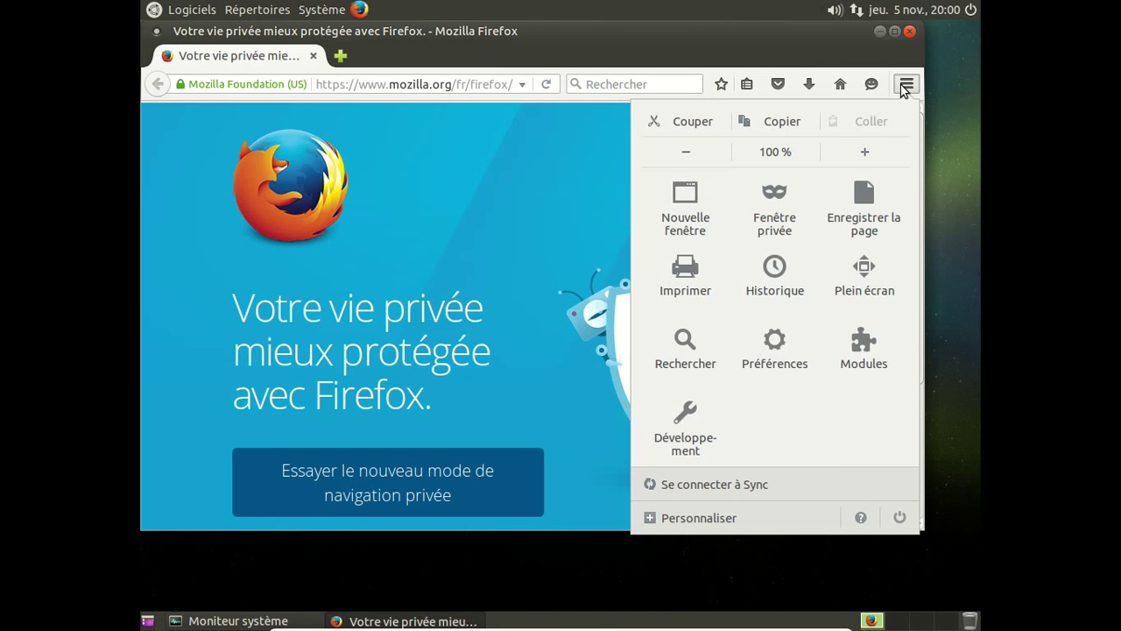
click(862, 518)
click(761, 334)
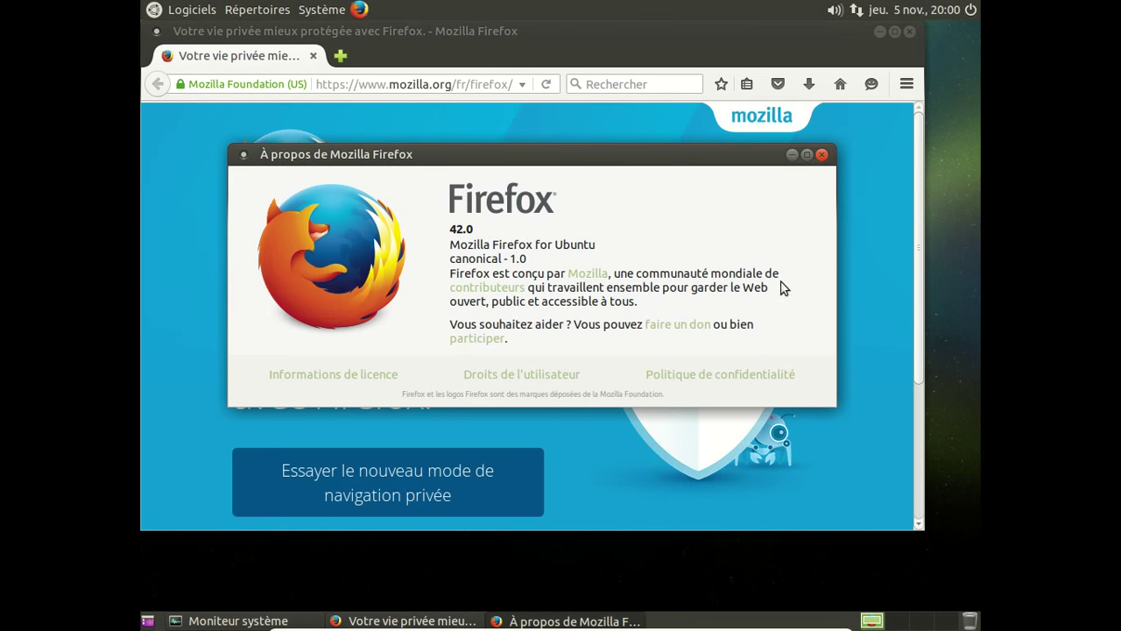
click(821, 154)
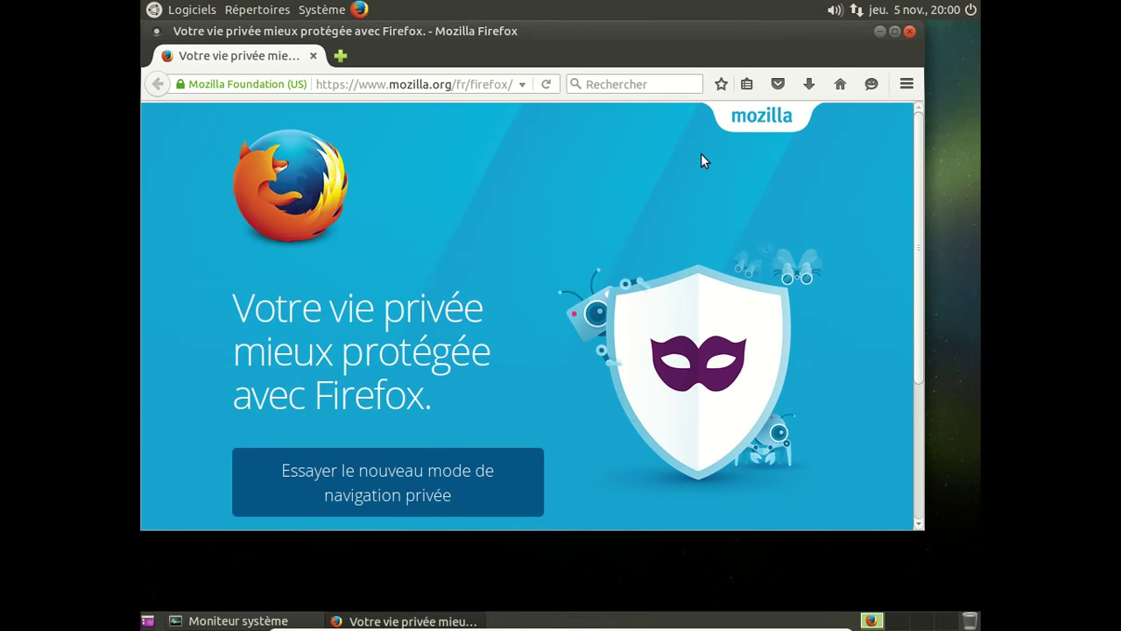
Step: Replace the Mozilla page with a new tab, dismiss its update notice and turn off Inclure les sites suggérés
click(340, 55)
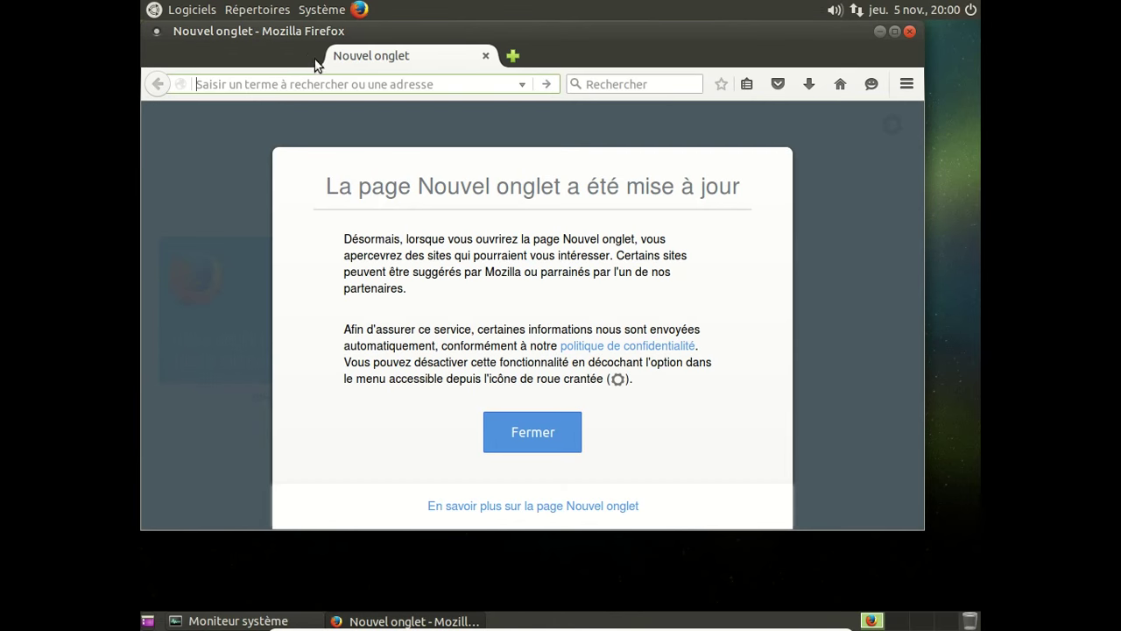
click(571, 429)
click(892, 124)
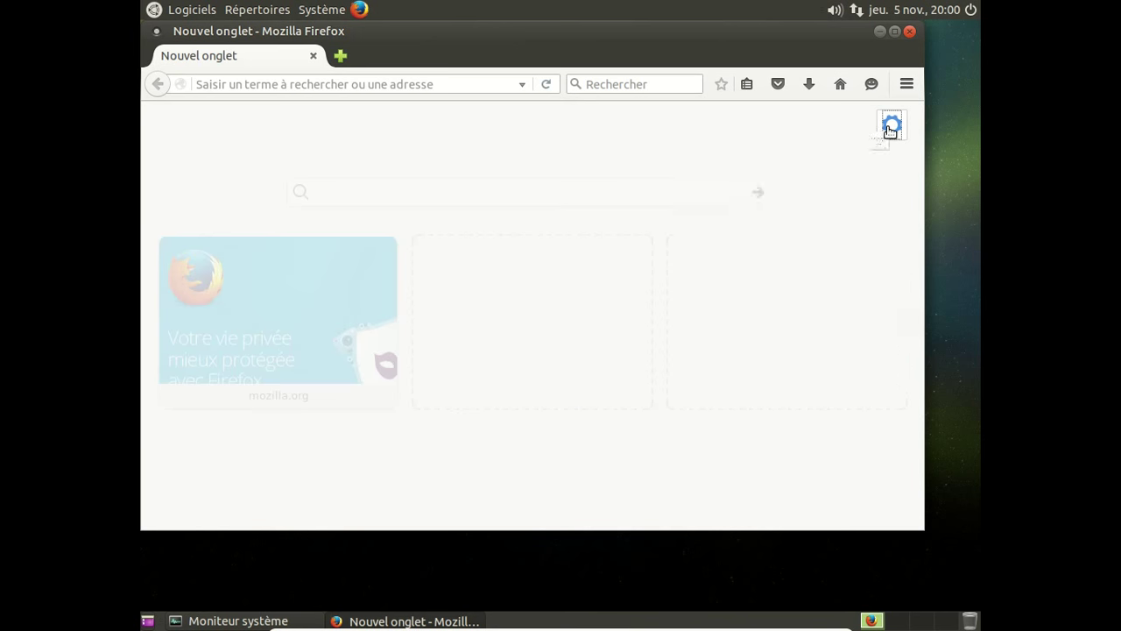
click(778, 262)
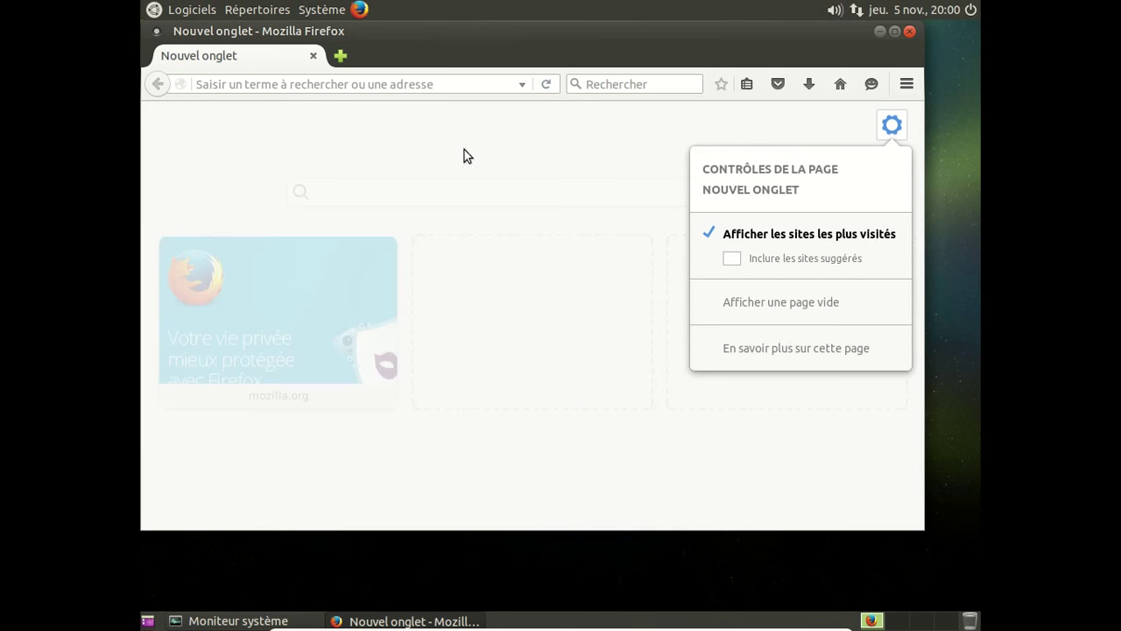
Step: Load ubuntu-mate.org and look through its home page from the screenshots to the Raspberry Pi 2 section
click(309, 86)
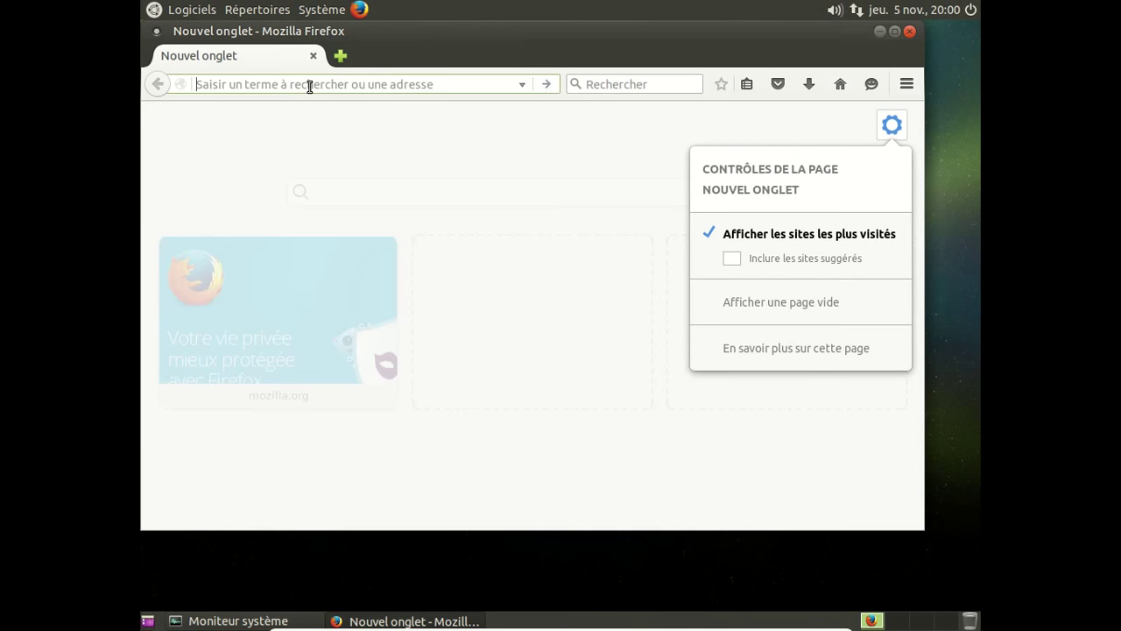
text(ubu)
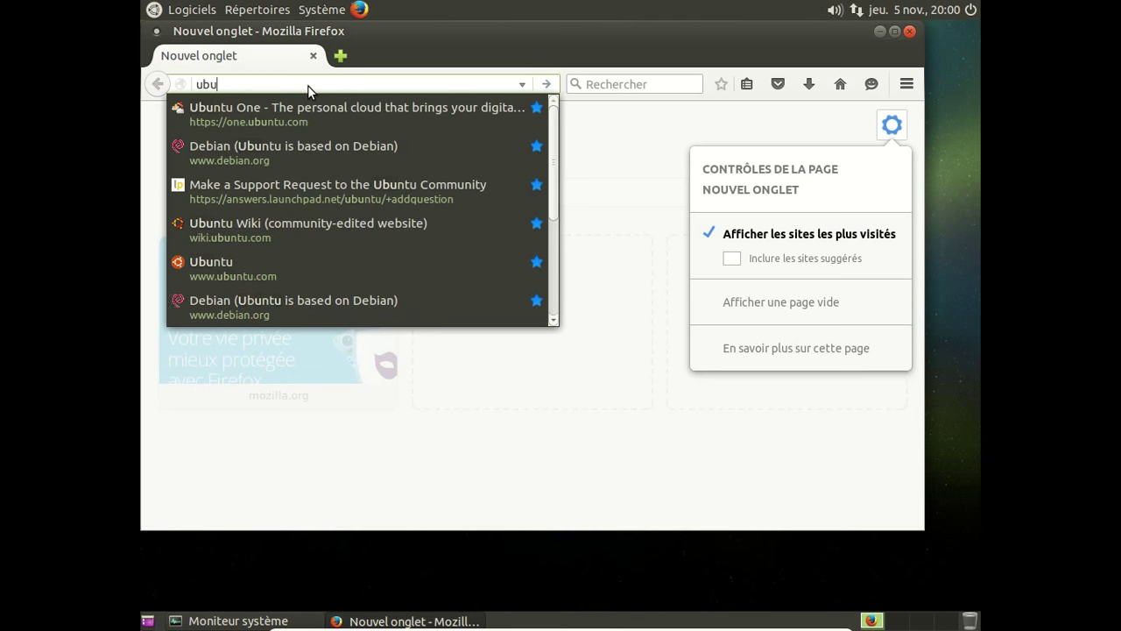
text(ntu-mate.org)
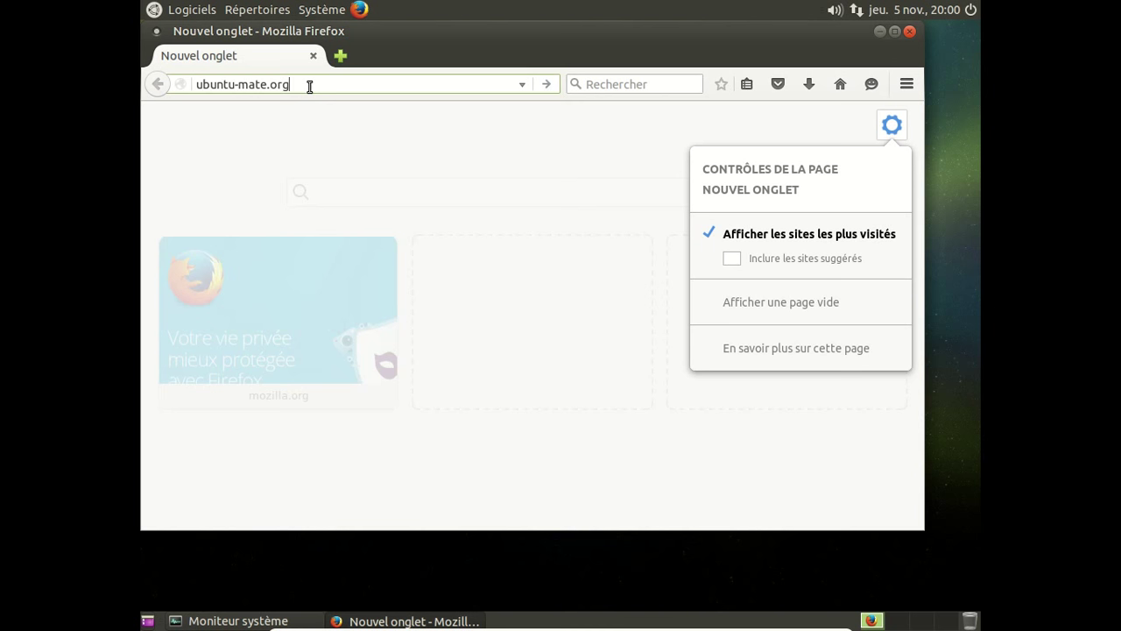
key(Return)
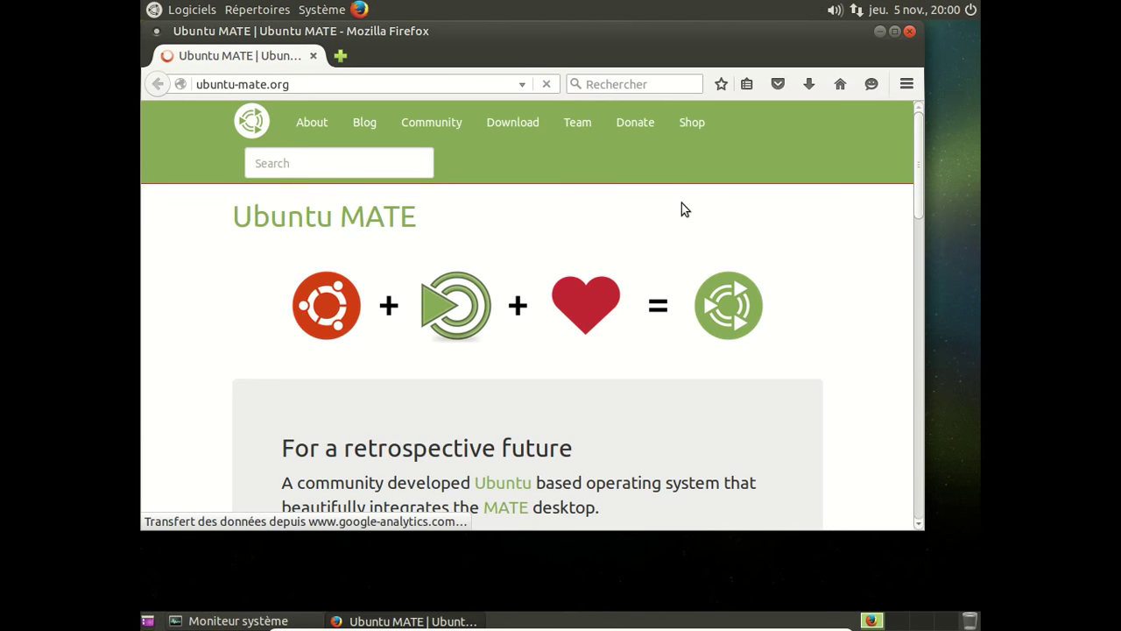
scroll(706, 219, down, 8)
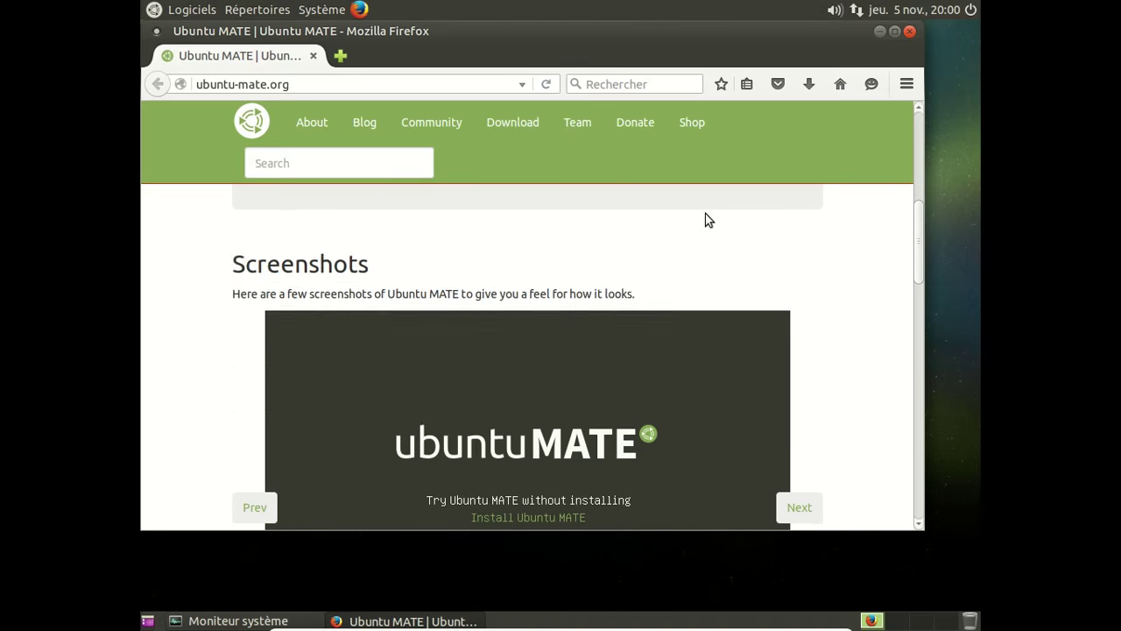
scroll(707, 219, down, 10)
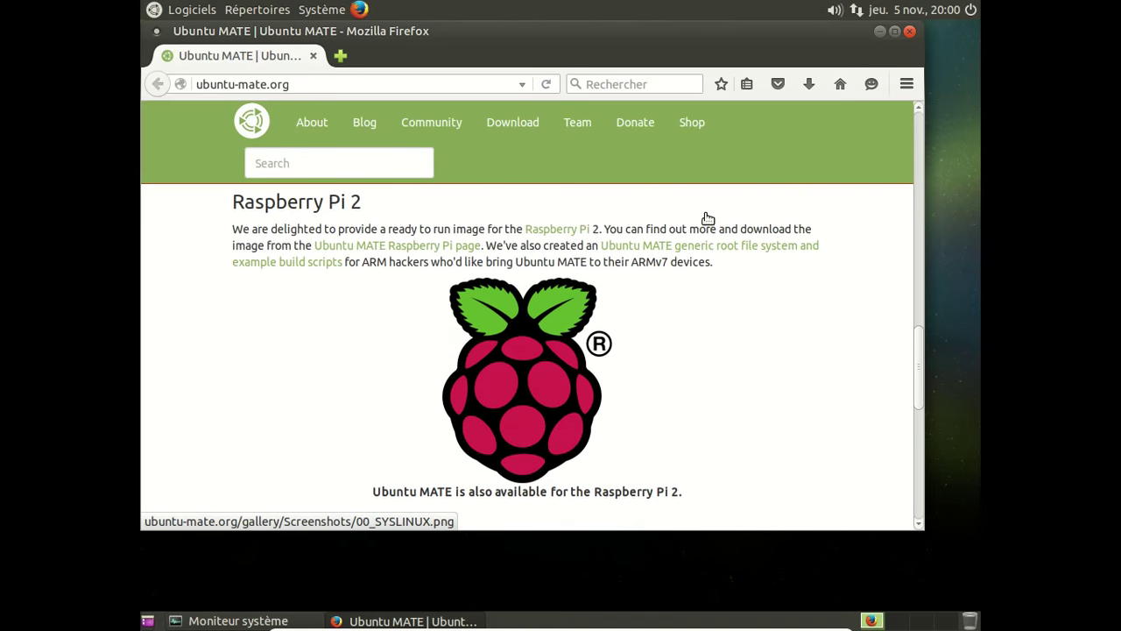
scroll(708, 219, down, 2)
scroll(707, 220, up, 1)
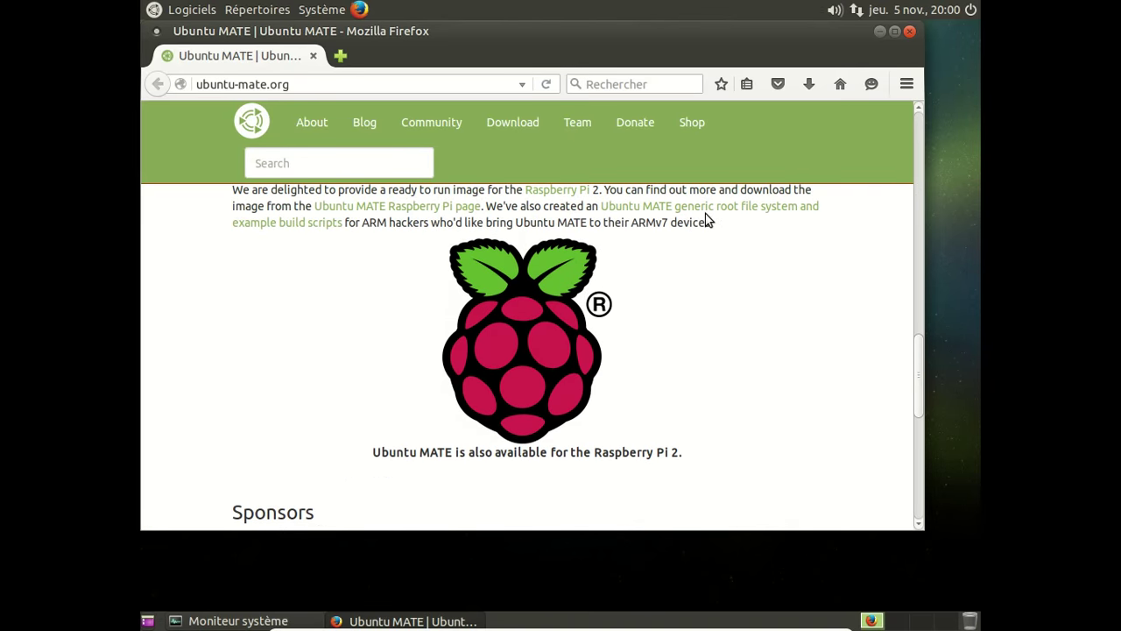
scroll(708, 220, up, 1)
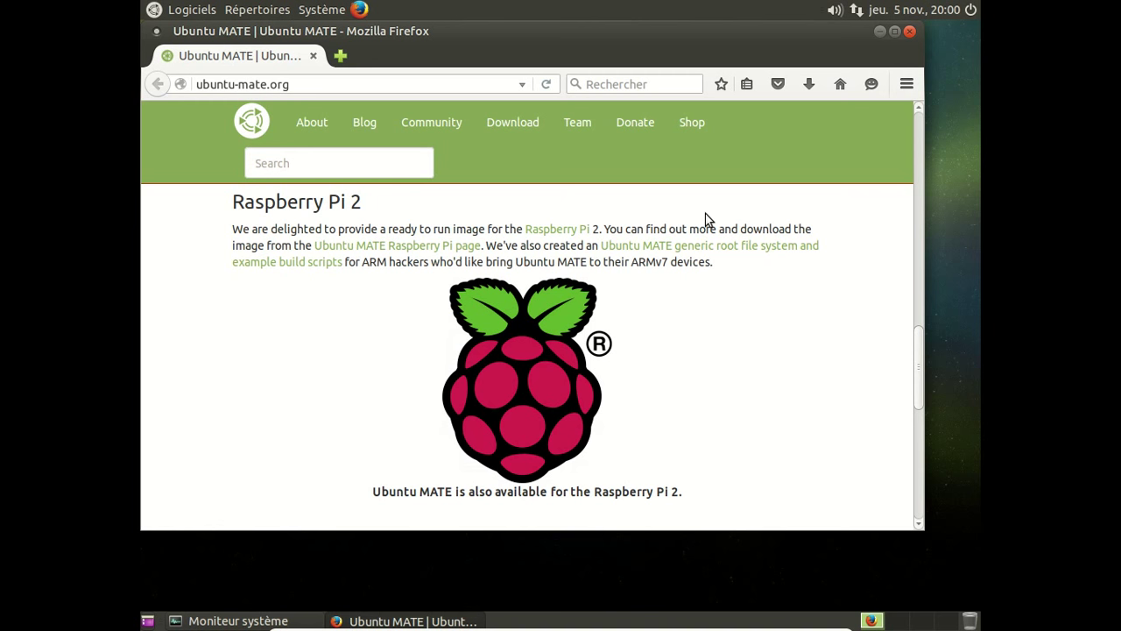
Step: Close Firefox and Moniteur système, and shut down the computer
click(908, 33)
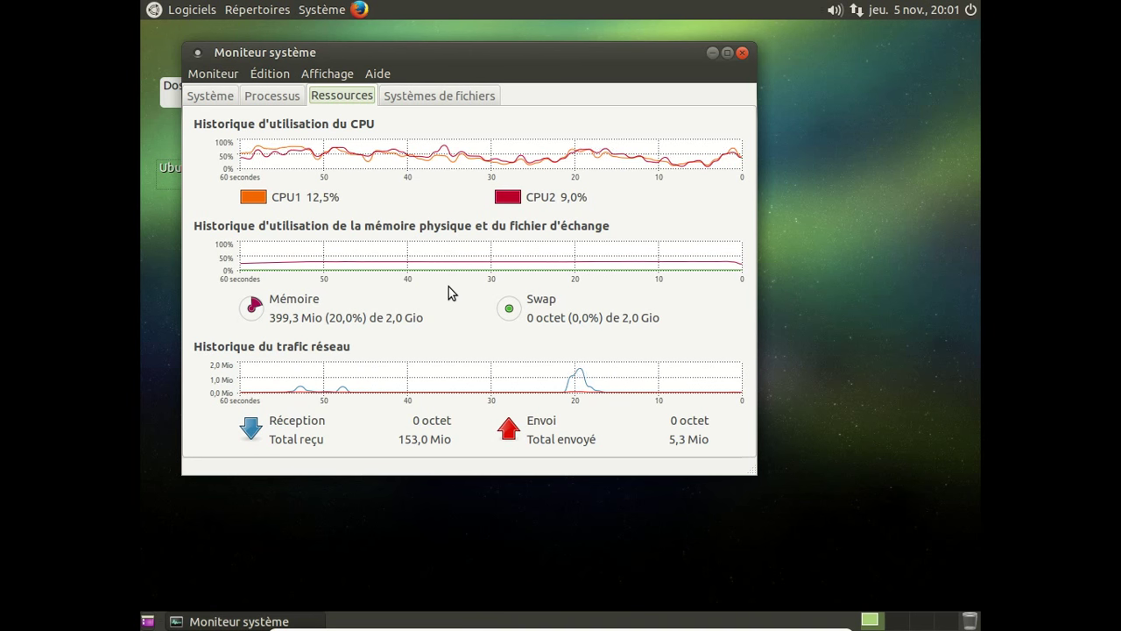
click(742, 53)
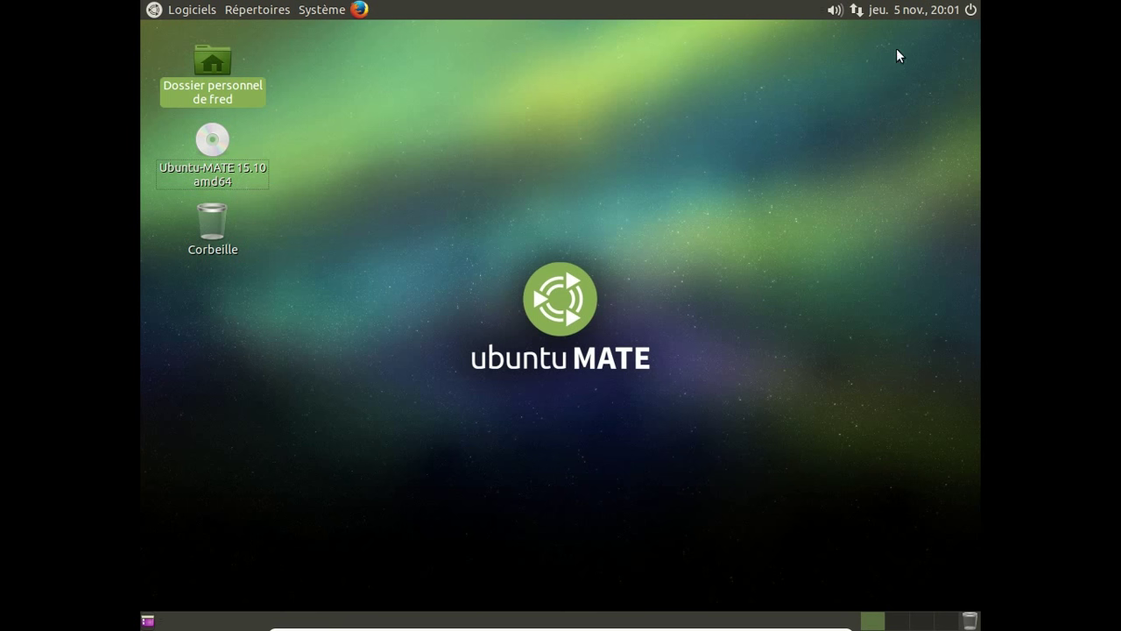
click(323, 11)
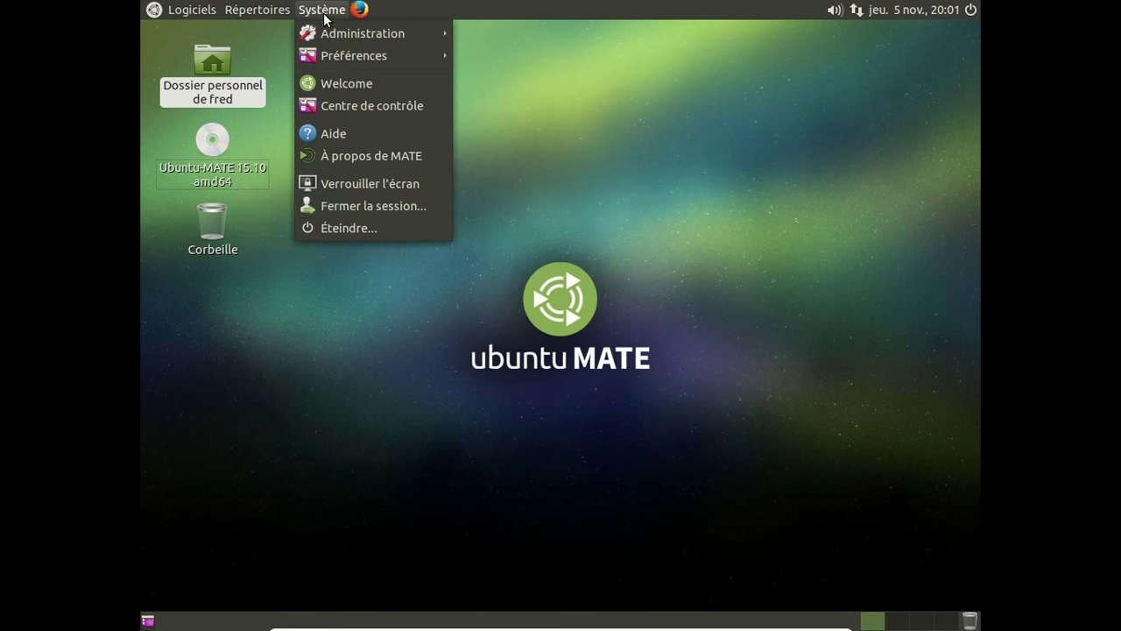
click(400, 229)
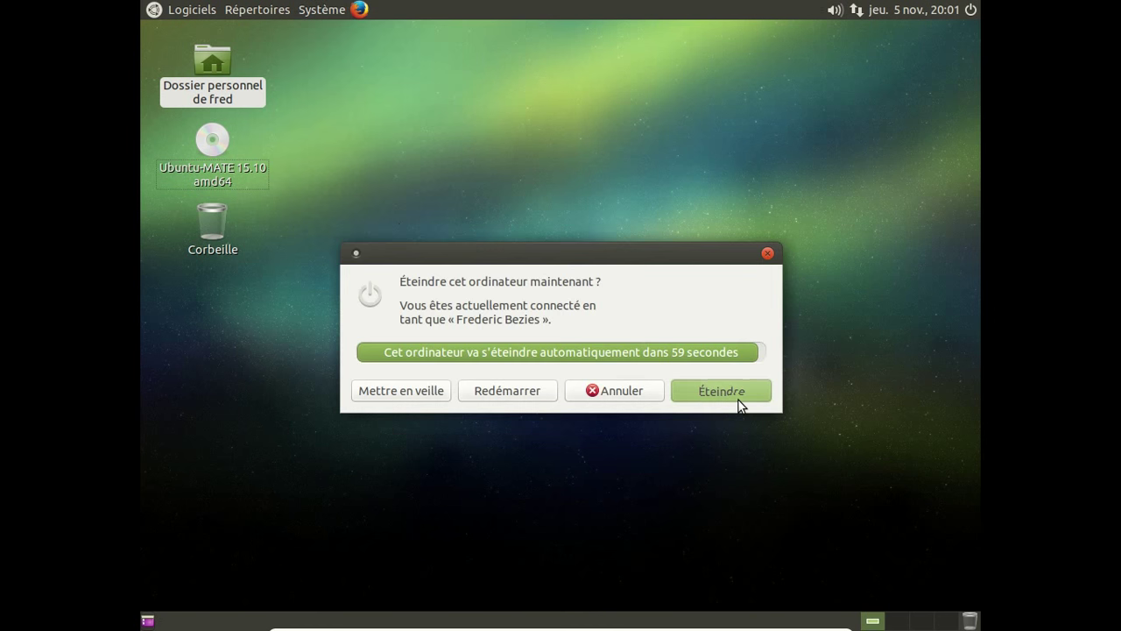
click(738, 399)
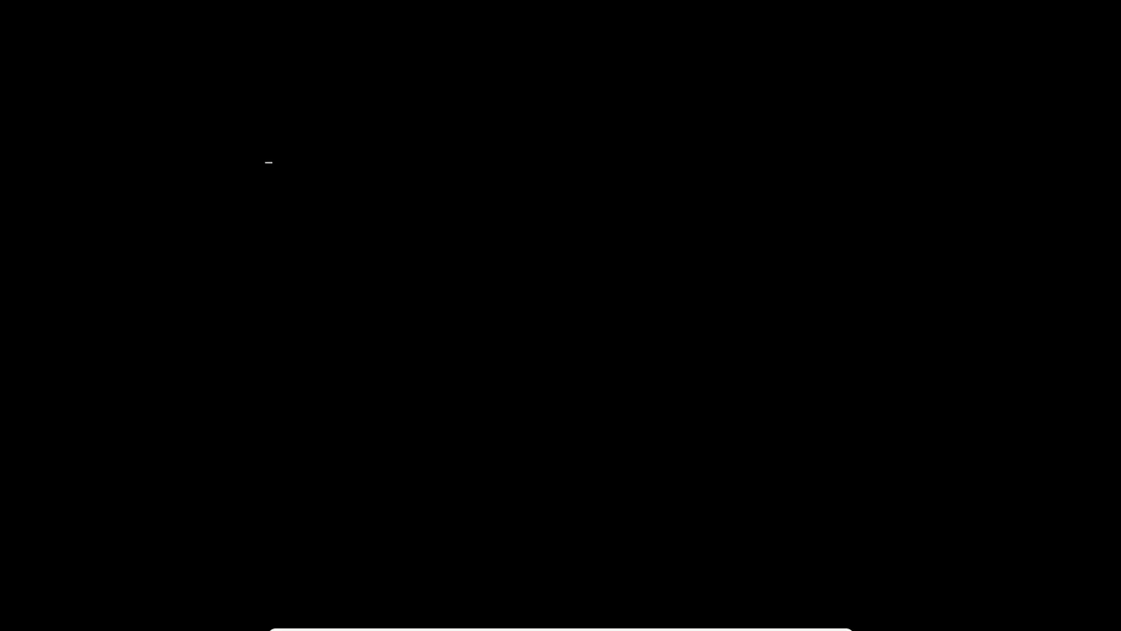